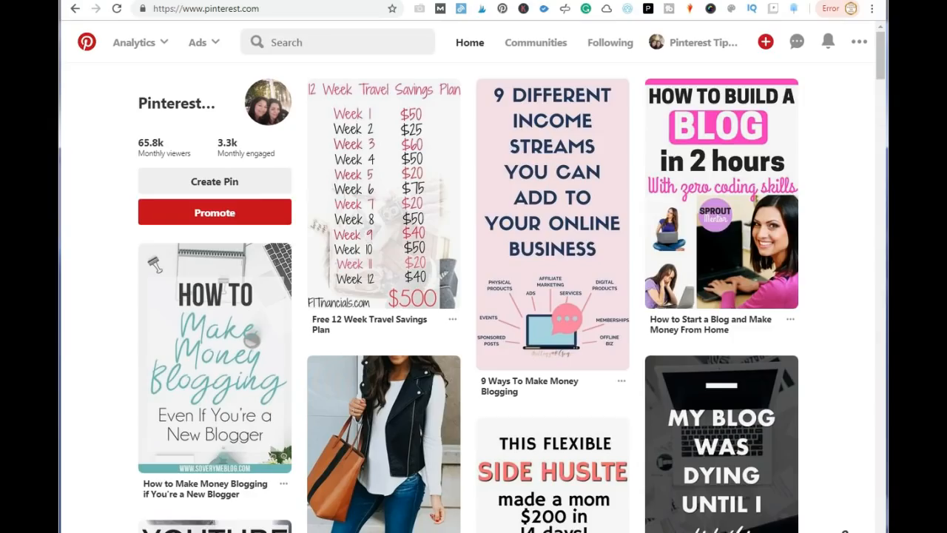
Step: Search Pinterest for "nutrition info"
click(289, 42)
click(298, 95)
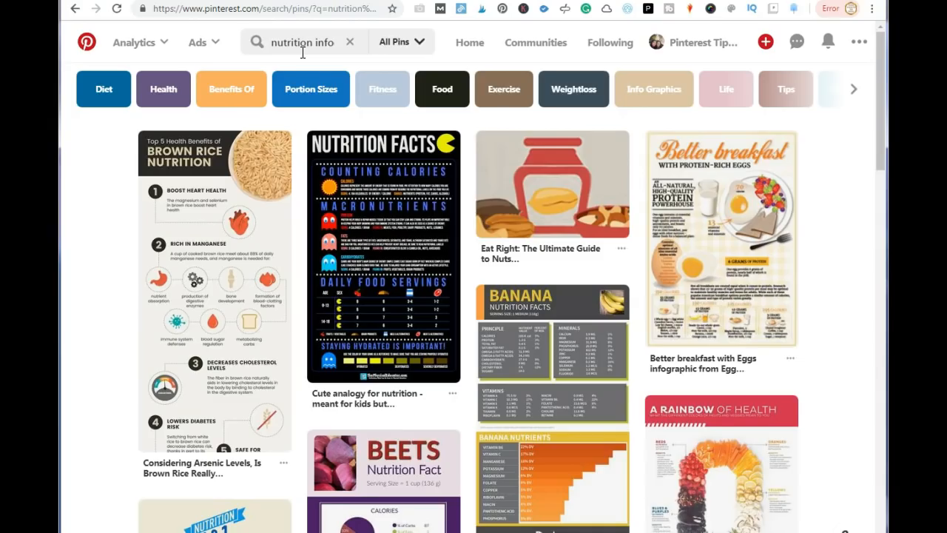
click(305, 43)
Step: Browse the nutrition infographic results and open the pin "The Top 20 Foods High In Vitamin C"
mouse_move(375, 270)
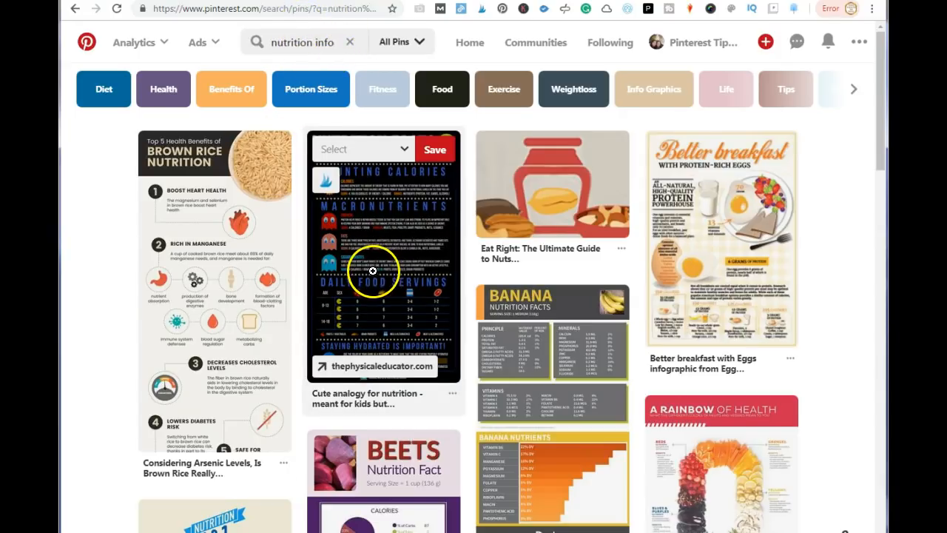
scroll(375, 274, down, 10)
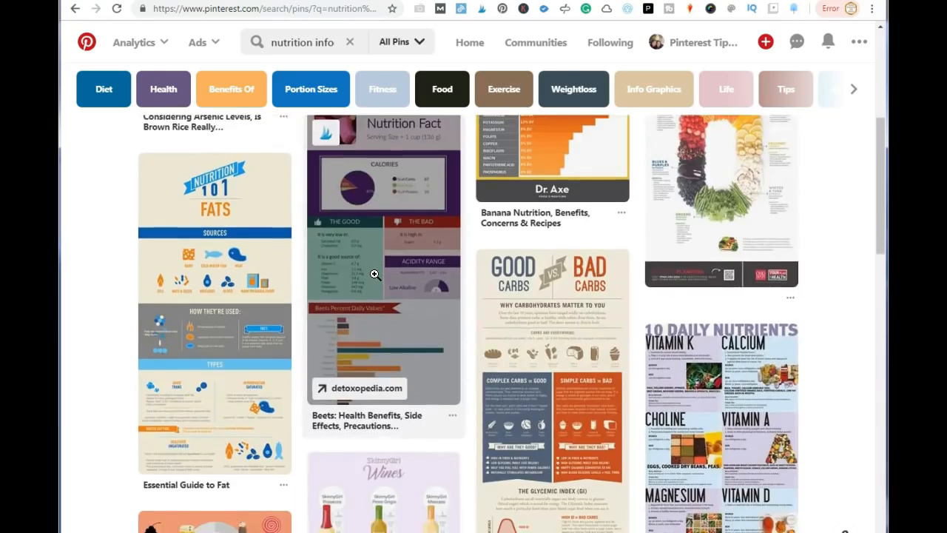
scroll(375, 273, down, 10)
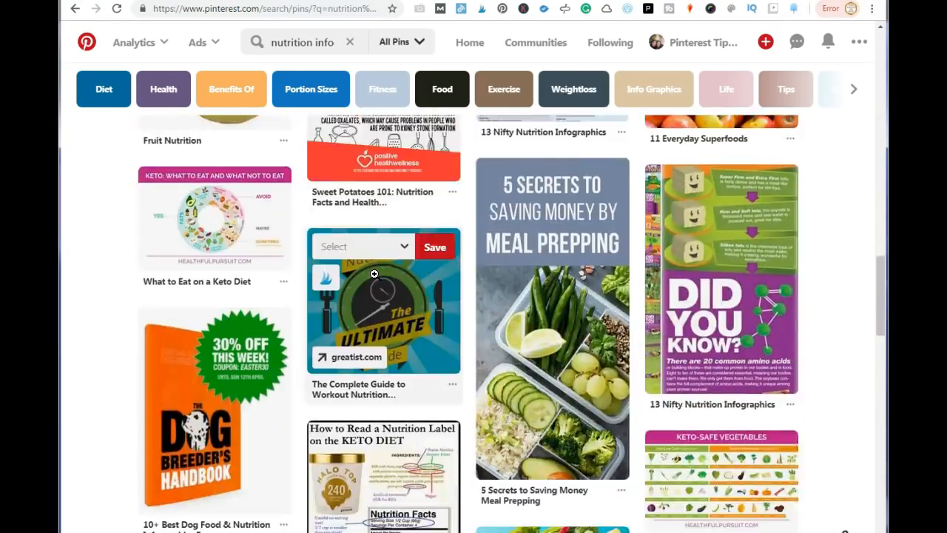
scroll(376, 275, down, 10)
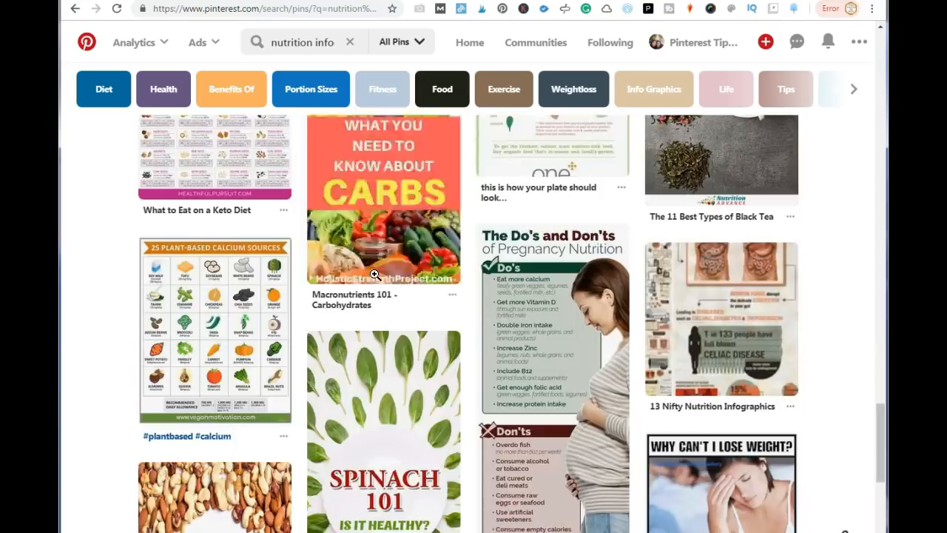
scroll(377, 281, down, 8)
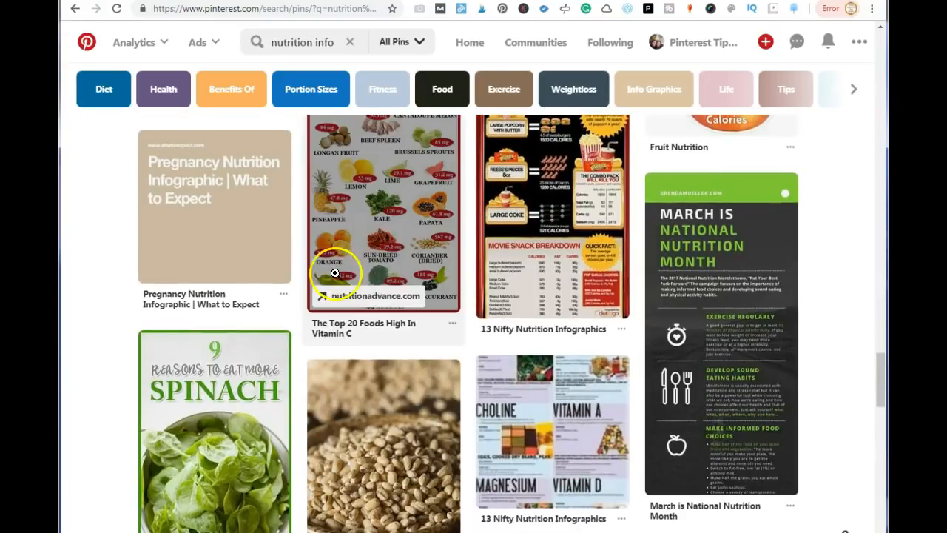
scroll(510, 237, up, 3)
click(370, 332)
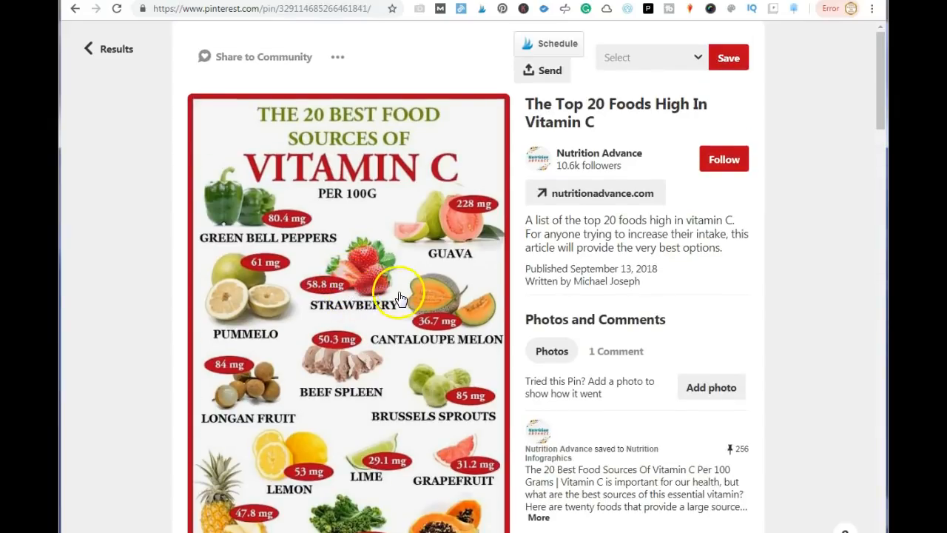
Step: Look over the Vitamin C pin's layout and compare it with the existing infographic designs in the Canva account
scroll(362, 302, down, 10)
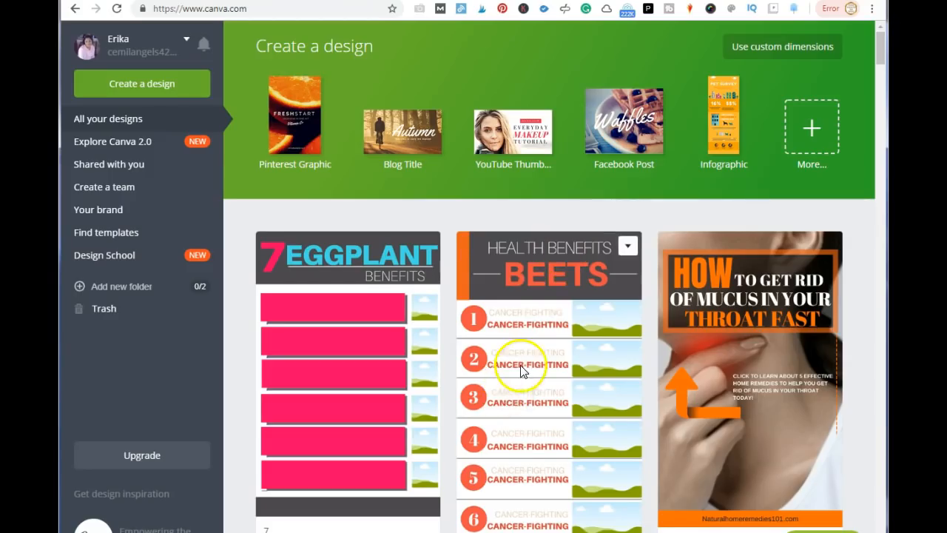
scroll(518, 367, down, 10)
scroll(527, 359, down, 9)
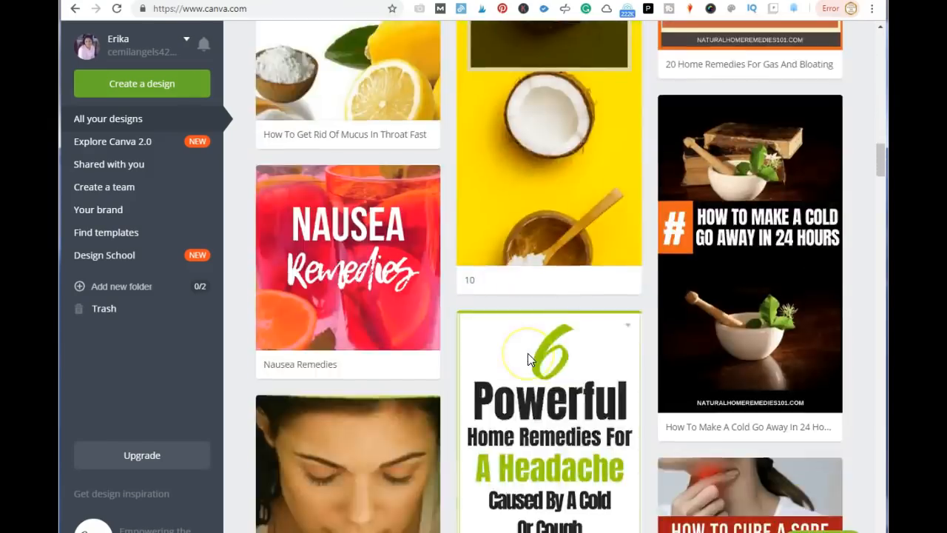
scroll(528, 355, up, 13)
scroll(528, 353, up, 3)
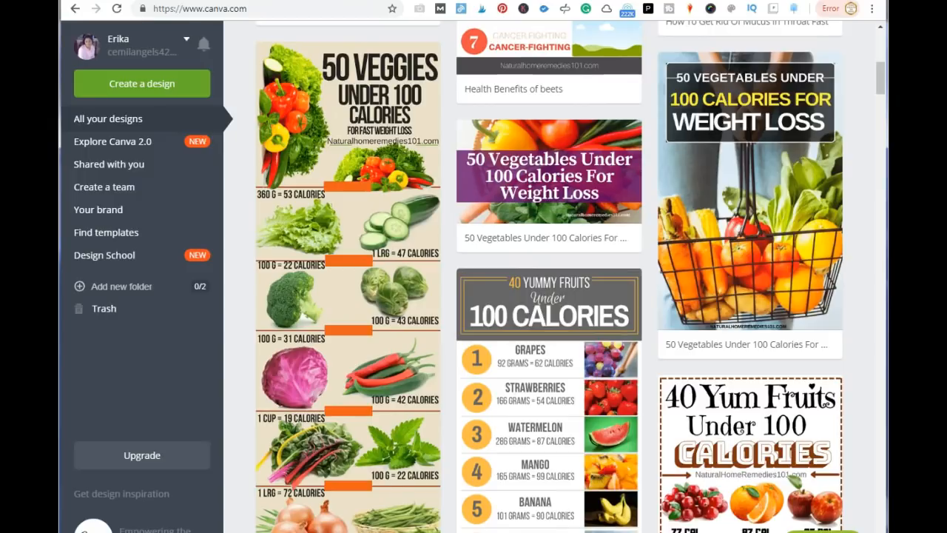
click(322, 0)
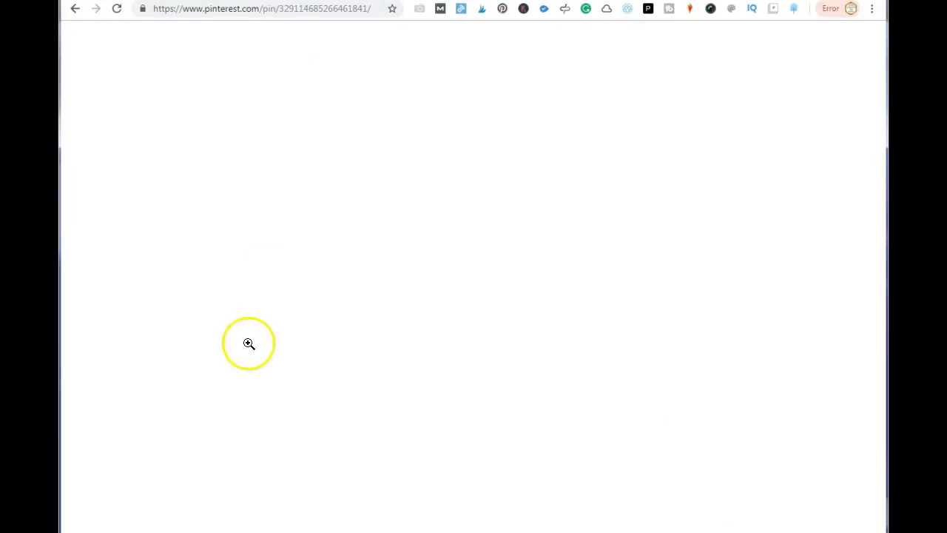
scroll(259, 283, up, 8)
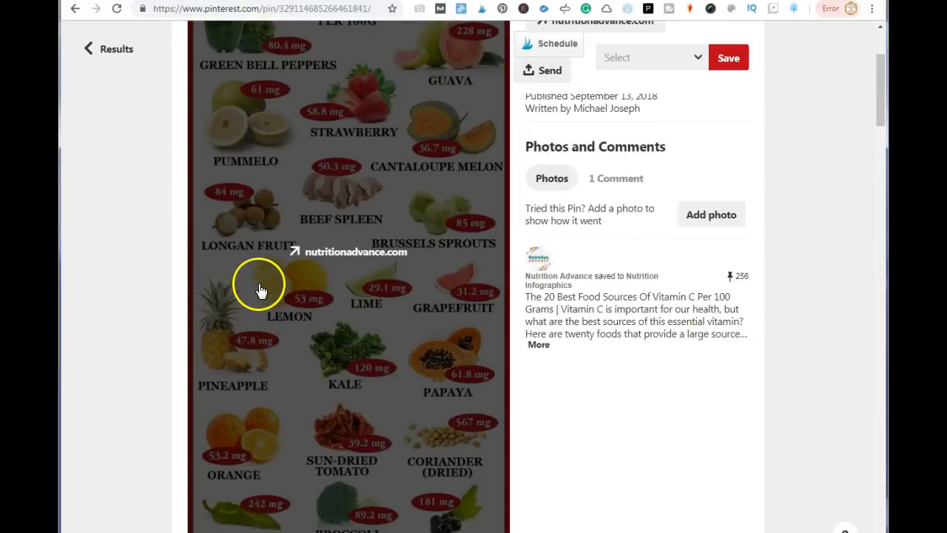
scroll(259, 285, up, 3)
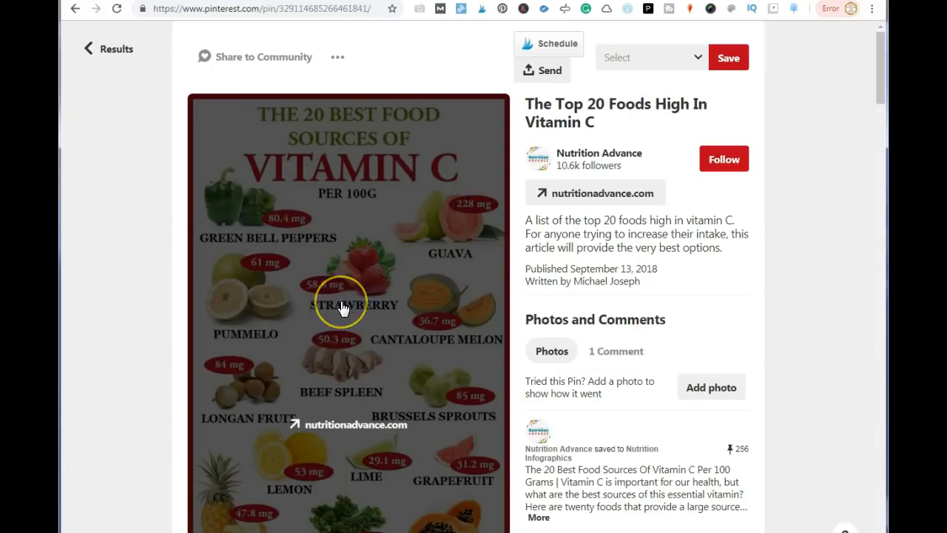
Step: Inspect the pin's infographic image in the developer tools and expand the properties of its image element
right_click(343, 293)
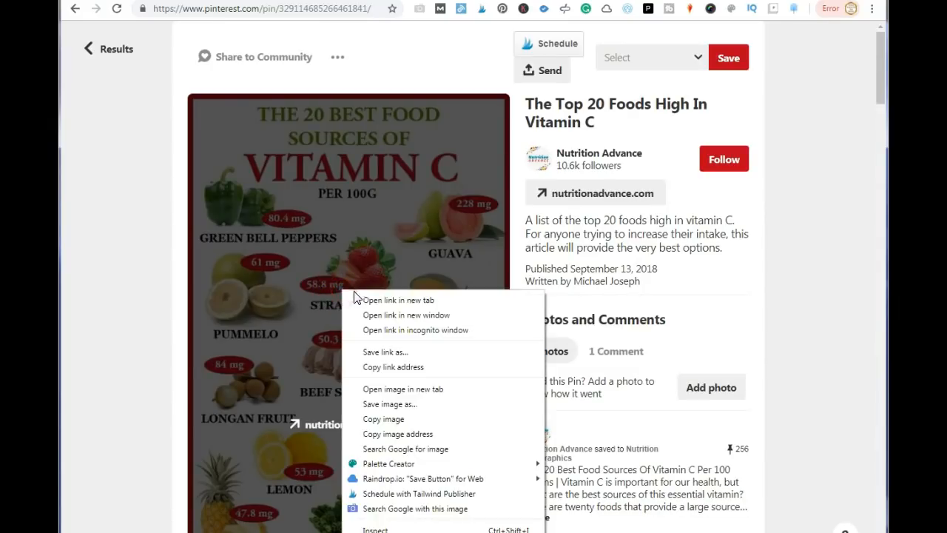
click(379, 509)
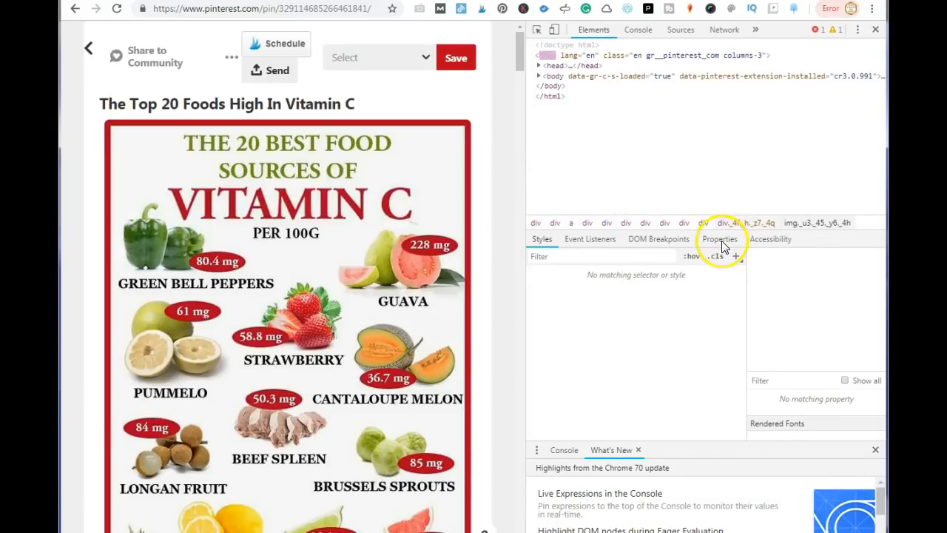
click(722, 241)
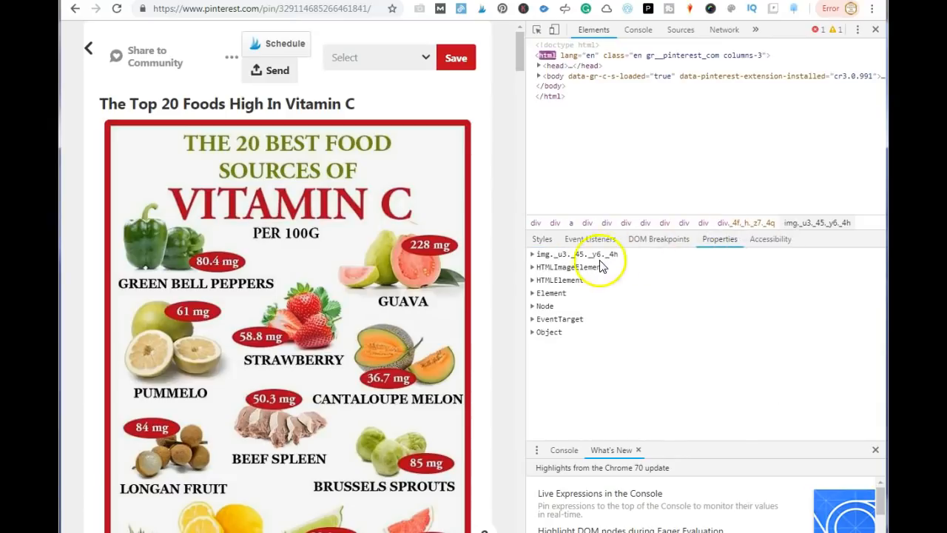
click(557, 255)
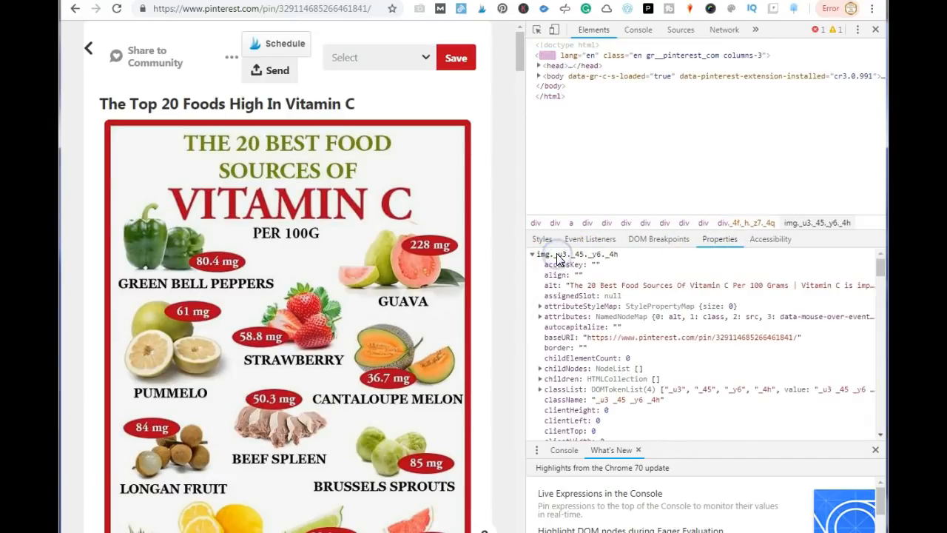
Step: Look up the infographic image's natural height and natural width in its element properties
scroll(592, 314, down, 2)
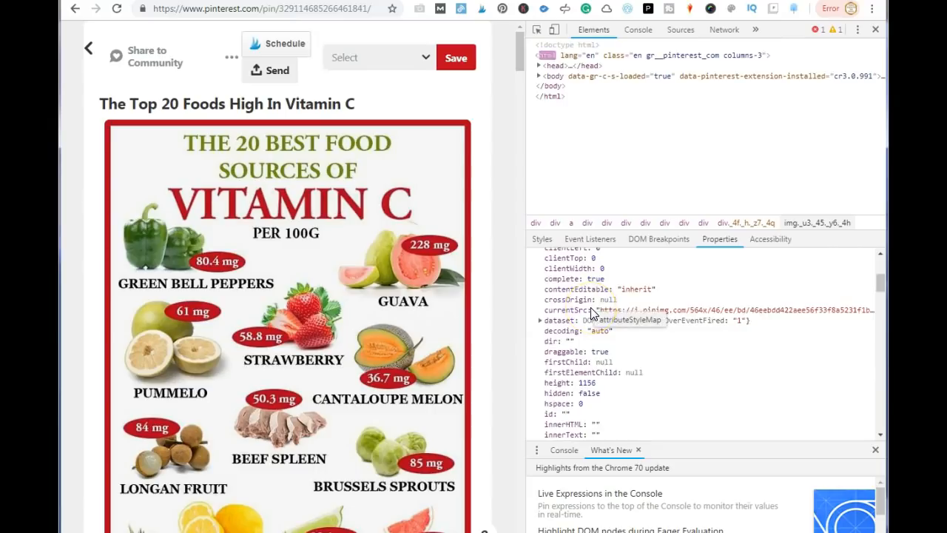
scroll(592, 313, down, 2)
scroll(592, 313, up, 2)
click(587, 388)
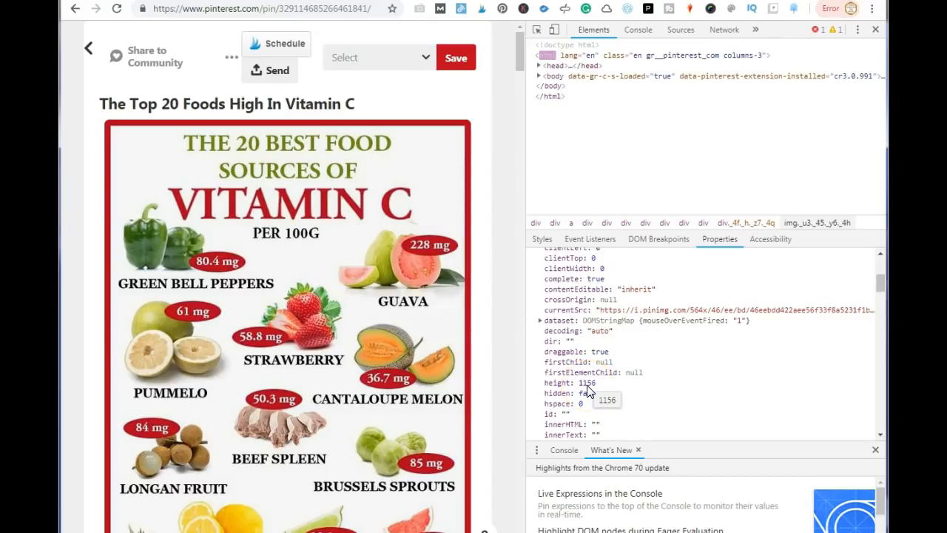
scroll(587, 386, down, 5)
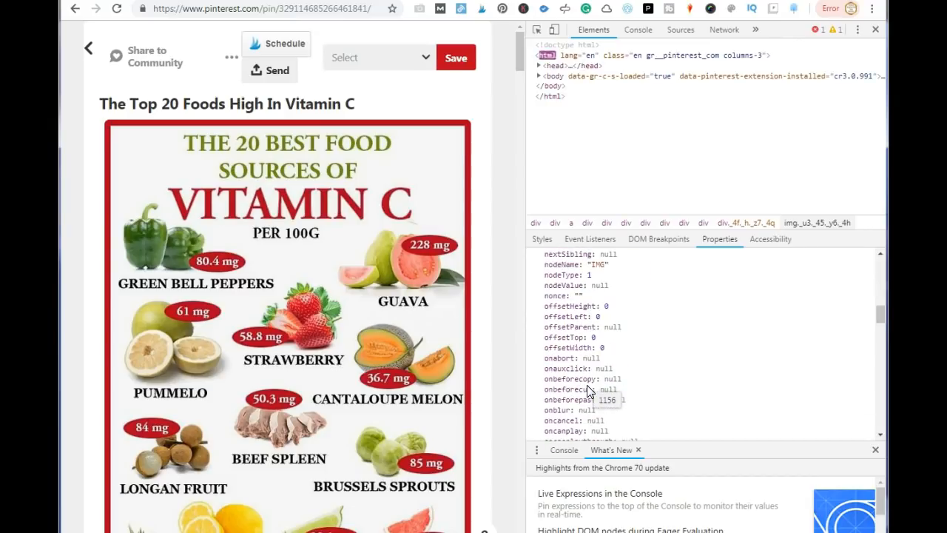
scroll(589, 385, up, 3)
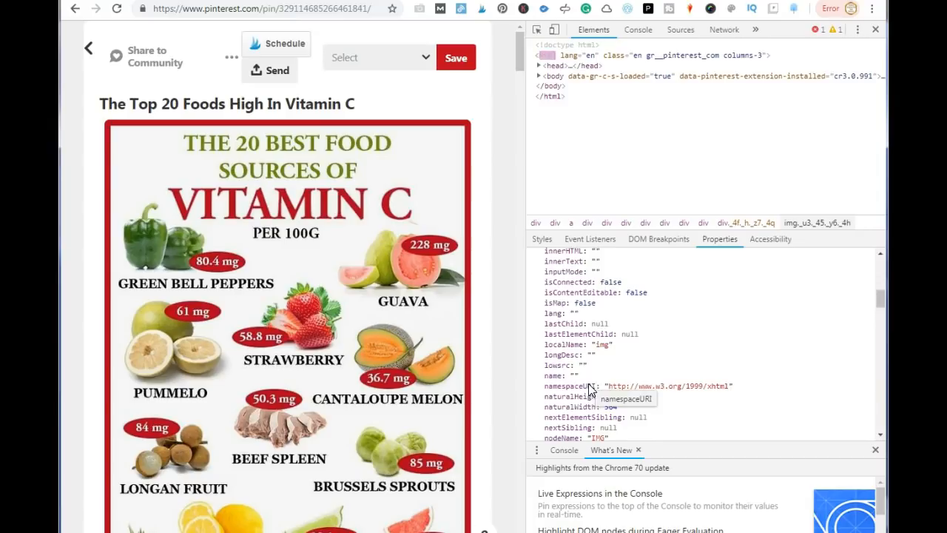
click(639, 352)
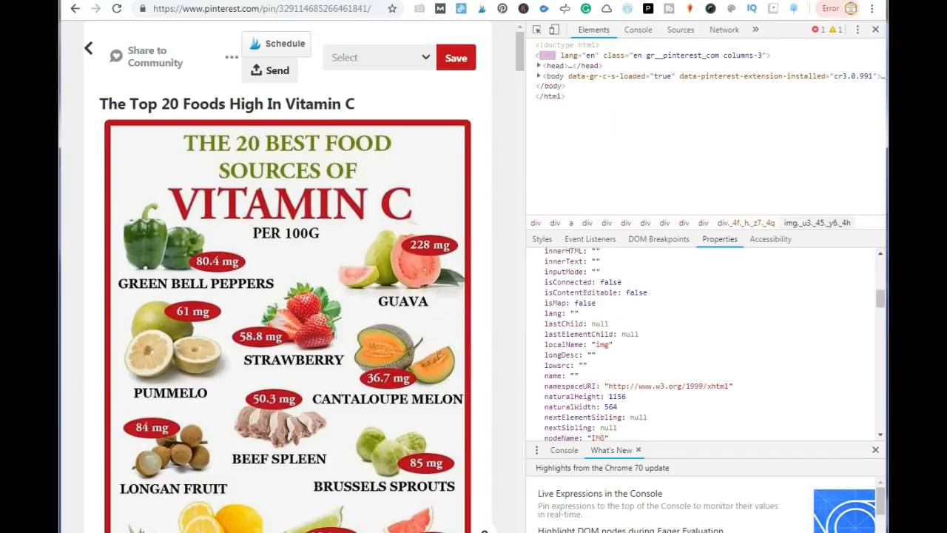
Step: Switch to Canva and create a new design with custom dimensions of 564 × 1156 px
click(677, 0)
scroll(585, 191, up, 1)
scroll(584, 186, up, 6)
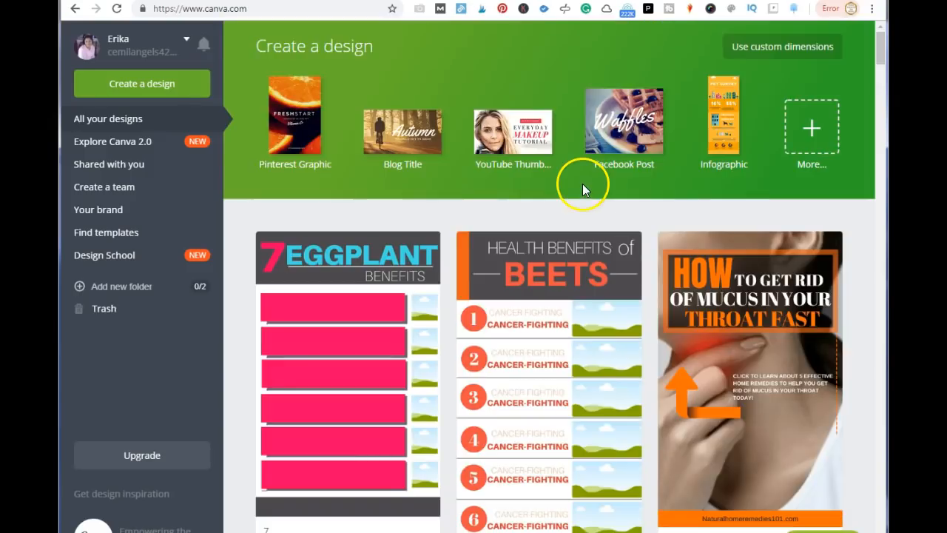
click(772, 47)
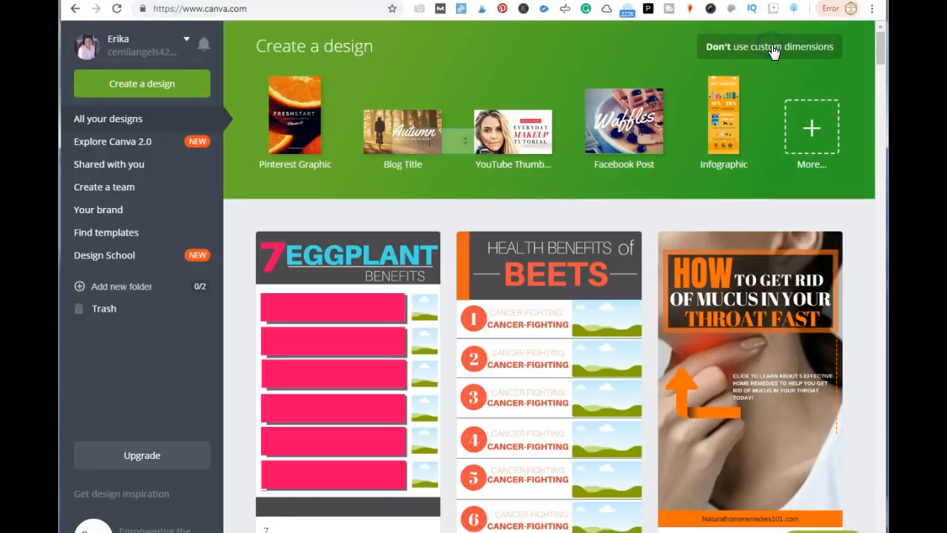
click(393, 117)
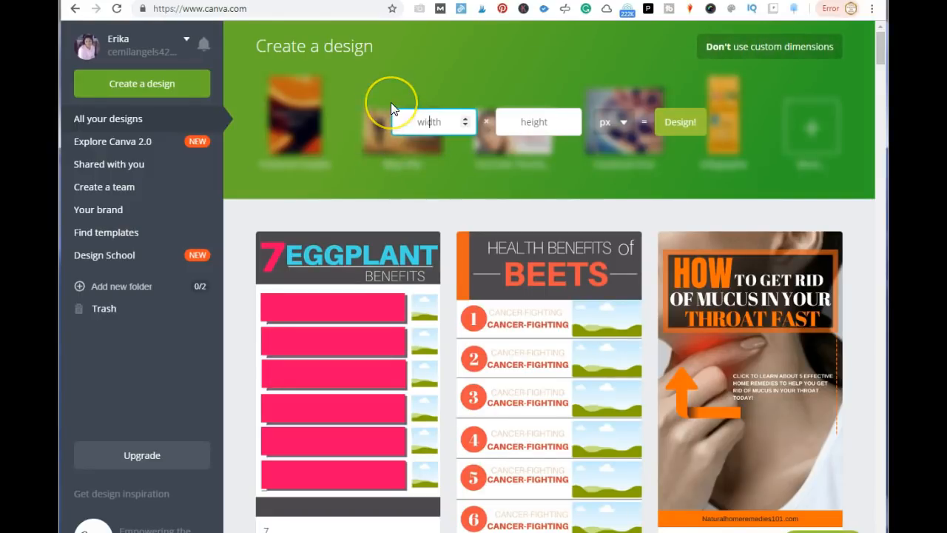
text(564)
click(517, 130)
text(156)
click(681, 122)
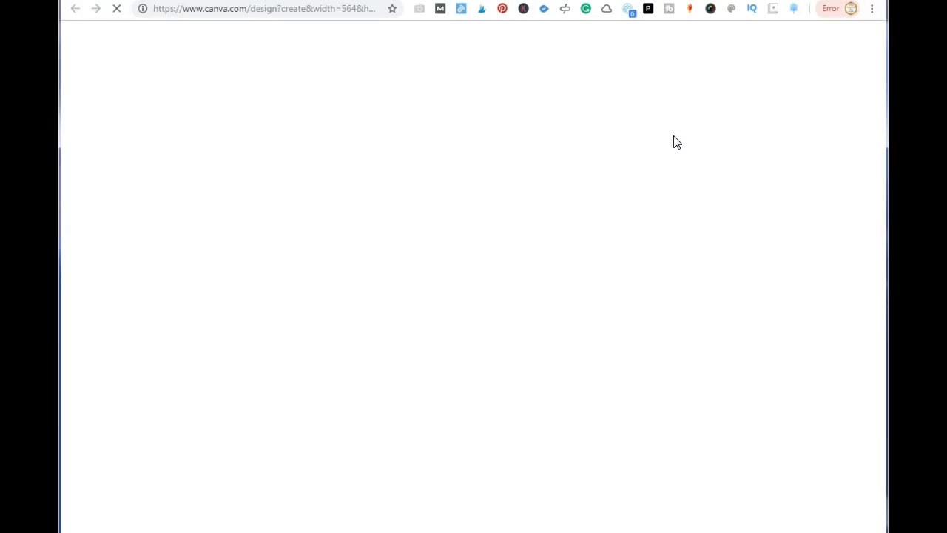
Step: Return to the Vitamin C pin on Pinterest, close its developer tools and look over the whole infographic
click(592, 0)
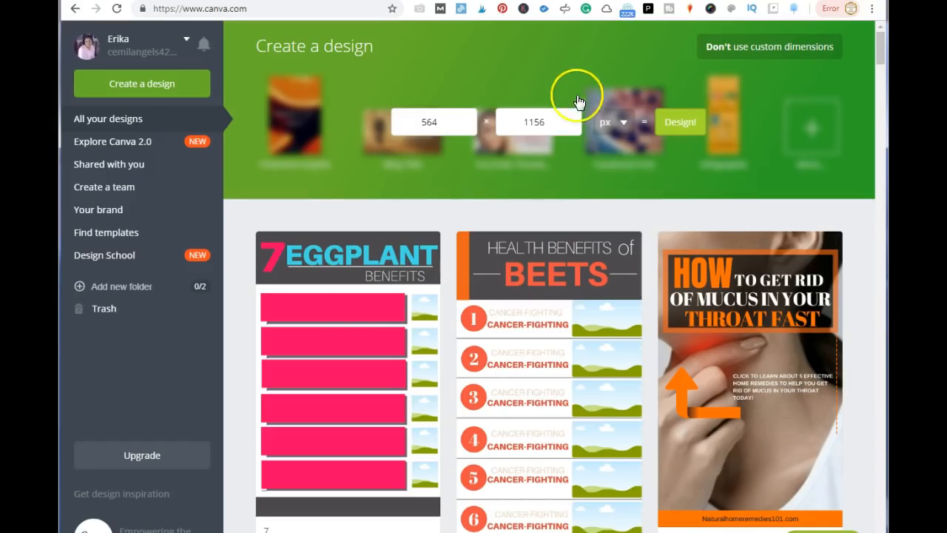
click(267, 0)
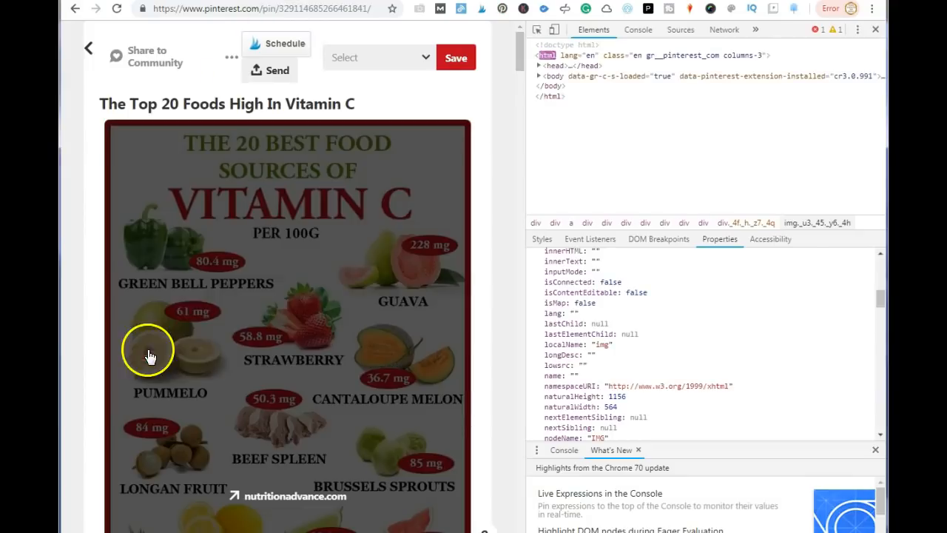
scroll(387, 255, down, 5)
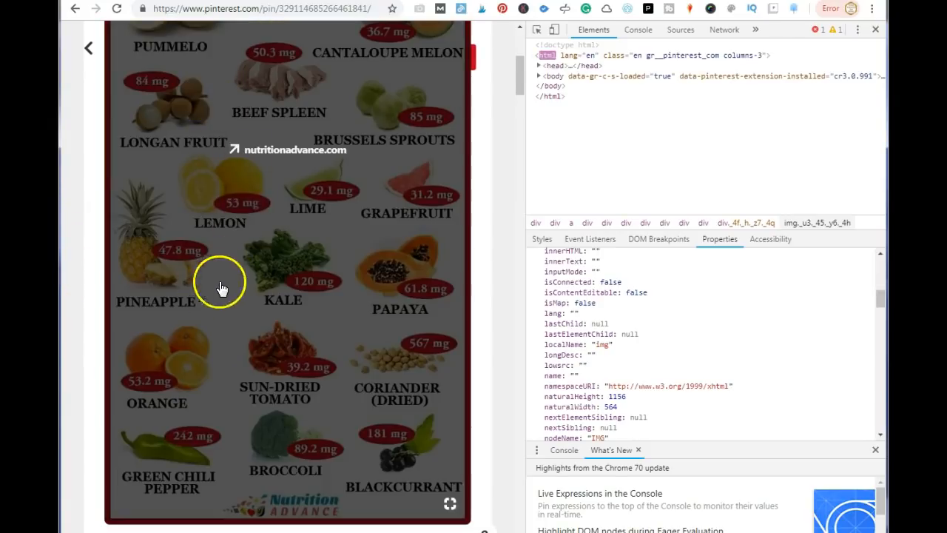
scroll(303, 276, up, 5)
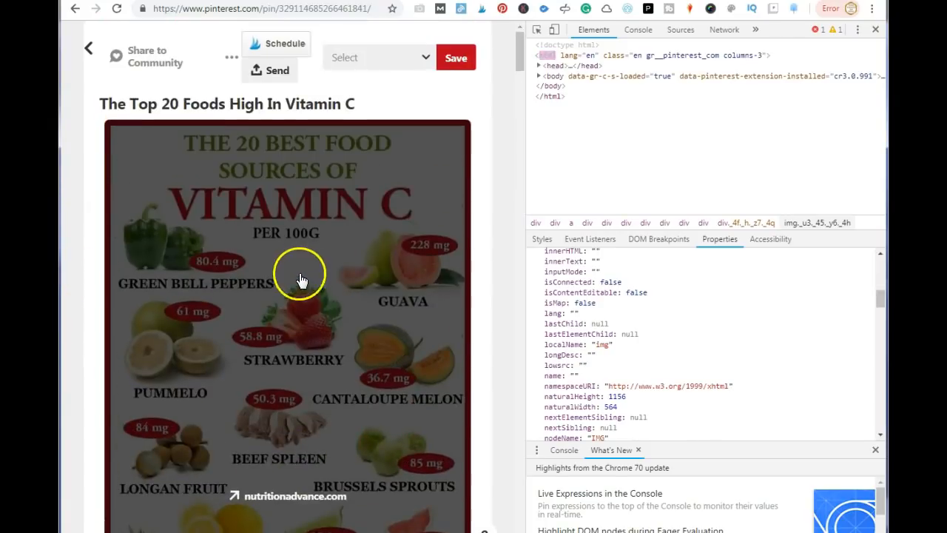
click(876, 29)
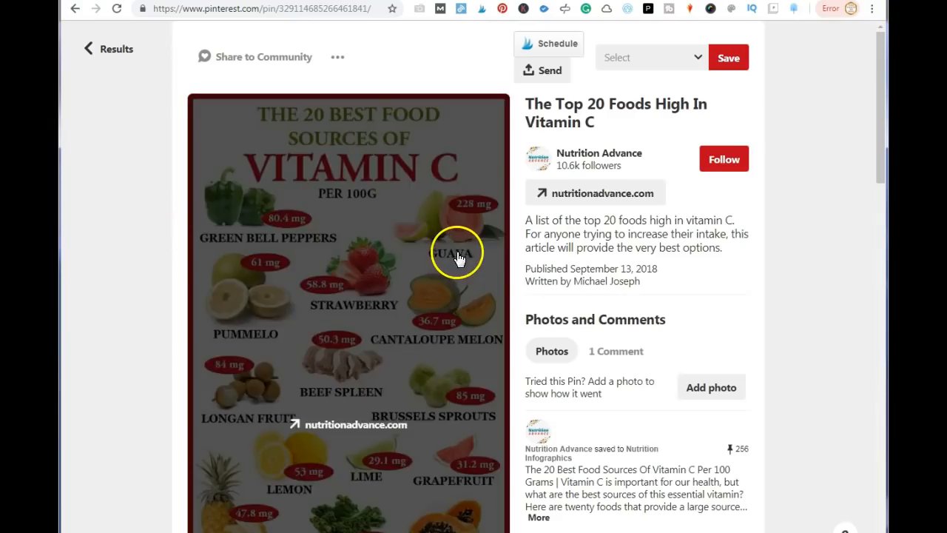
scroll(457, 257, down, 5)
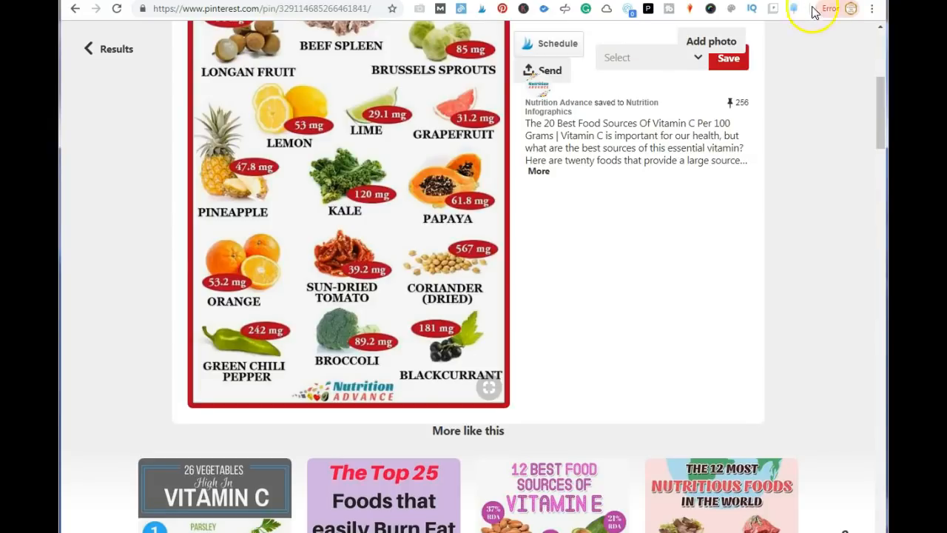
Step: Open Canva's Color Palette Generator at canva.com/color-palette in a new browser tab
key(ctrl+t)
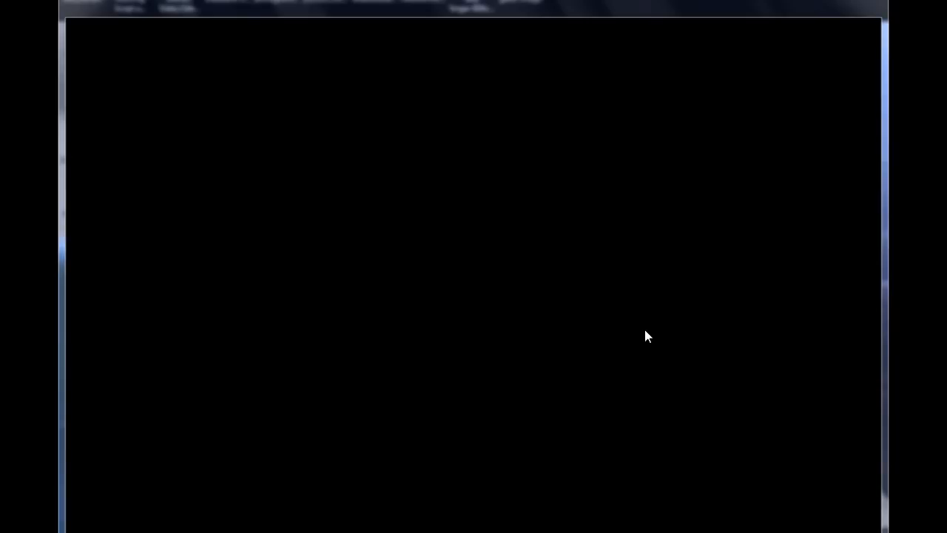
click(348, 339)
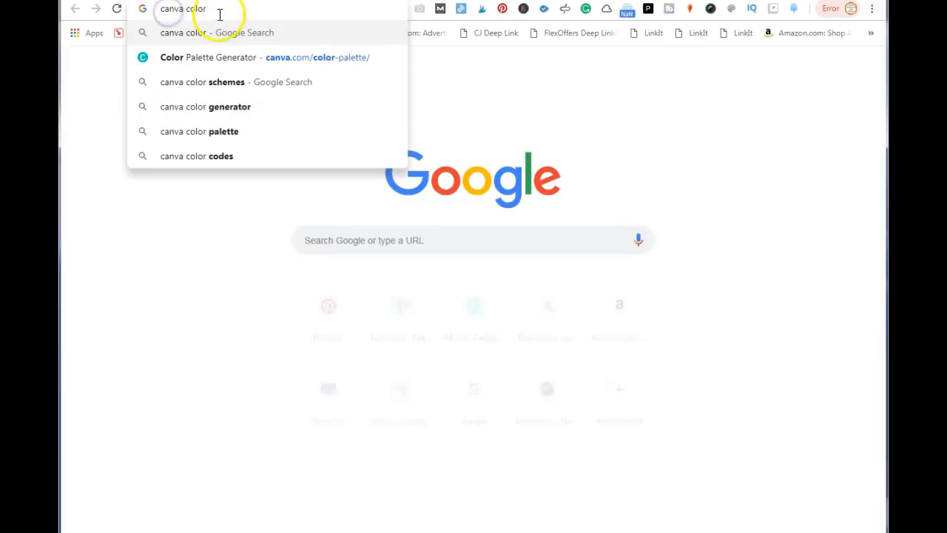
click(201, 59)
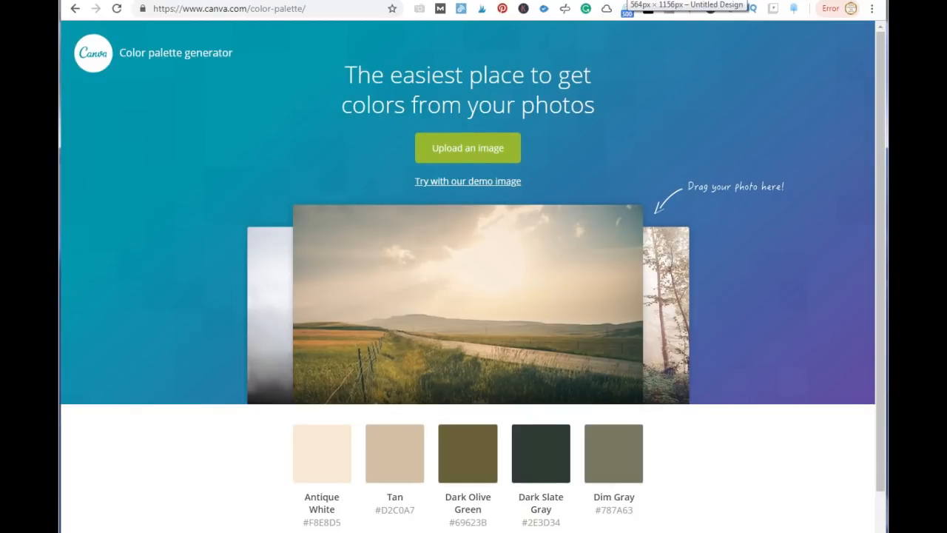
Step: Check the blank Canva design, return to the Vitamin C pin on Pinterest and examine the infographic's title and food pictures
click(637, 1)
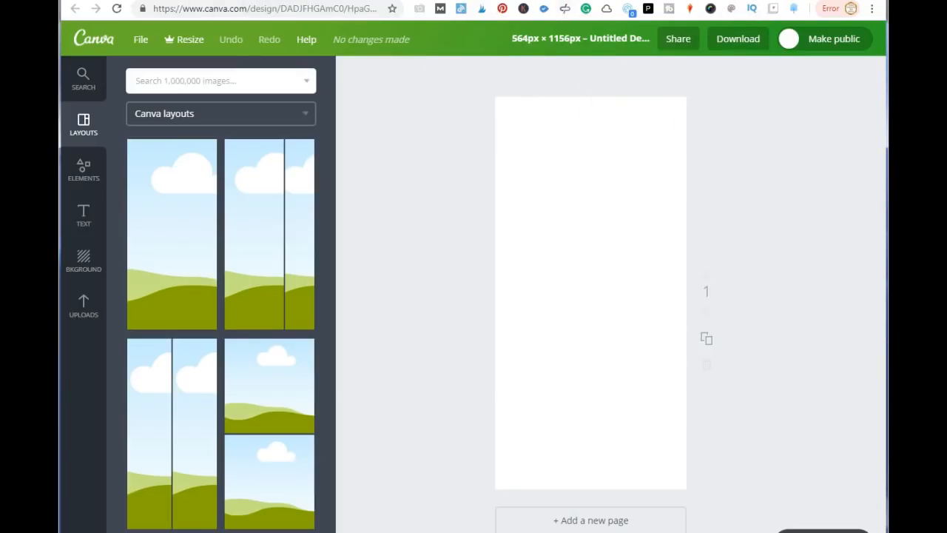
click(250, 15)
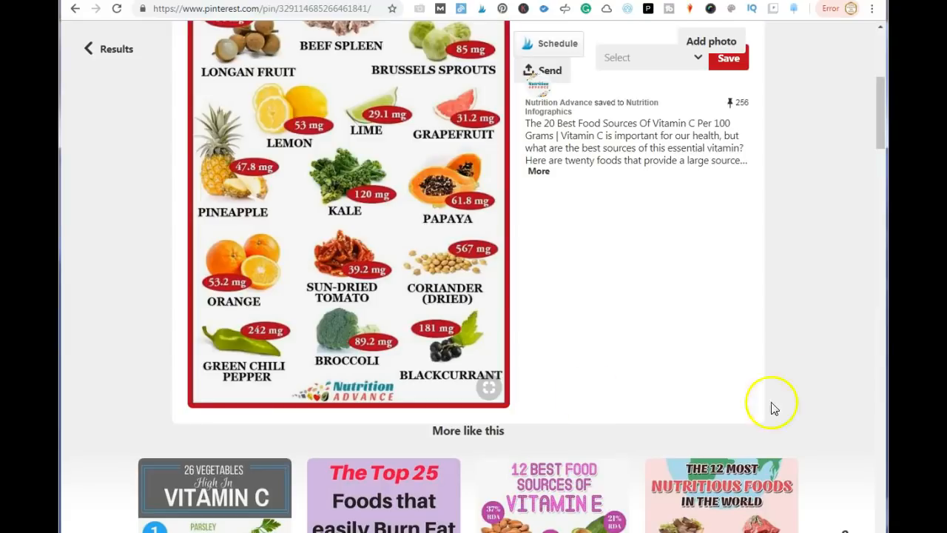
scroll(867, 294, up, 5)
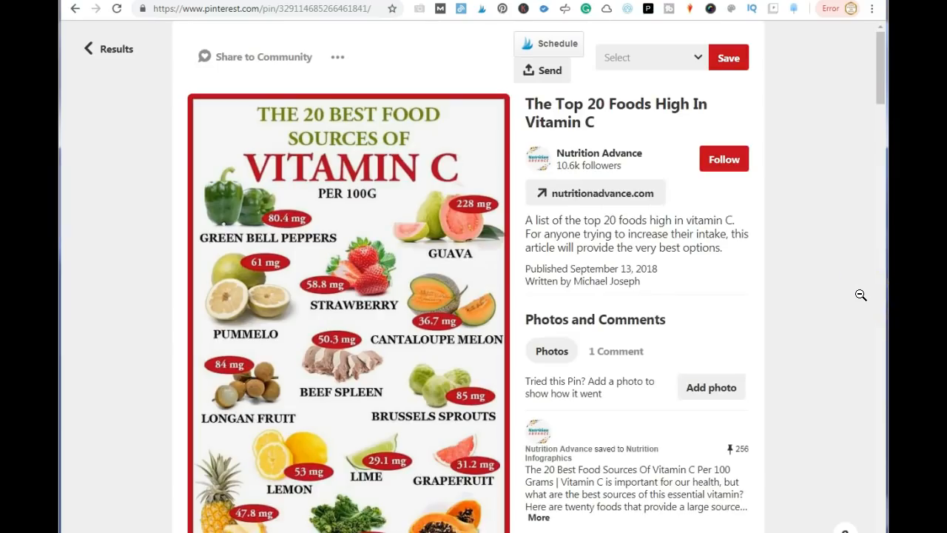
mouse_move(423, 234)
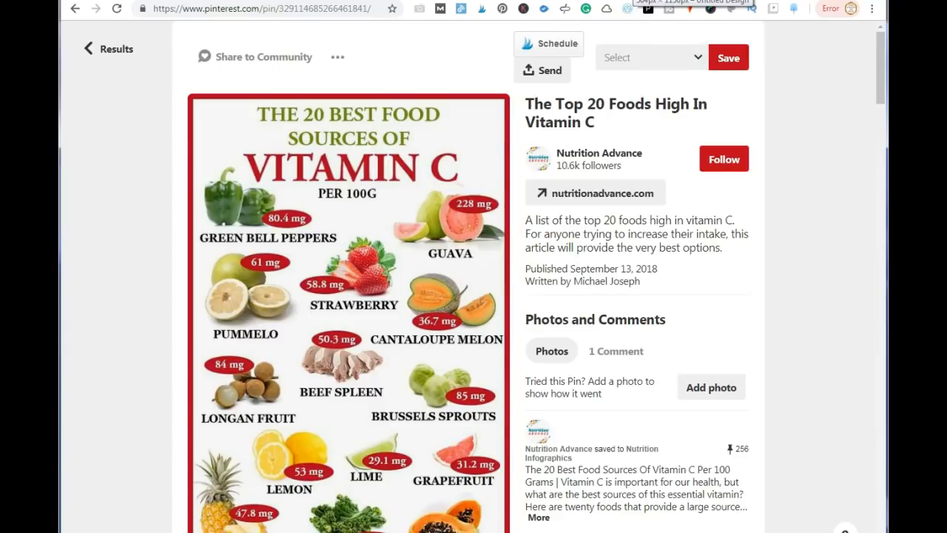
Step: Search Google Images for "guava png" in a new browser tab and look over the cut-out fruit pictures
key(ctrl+t)
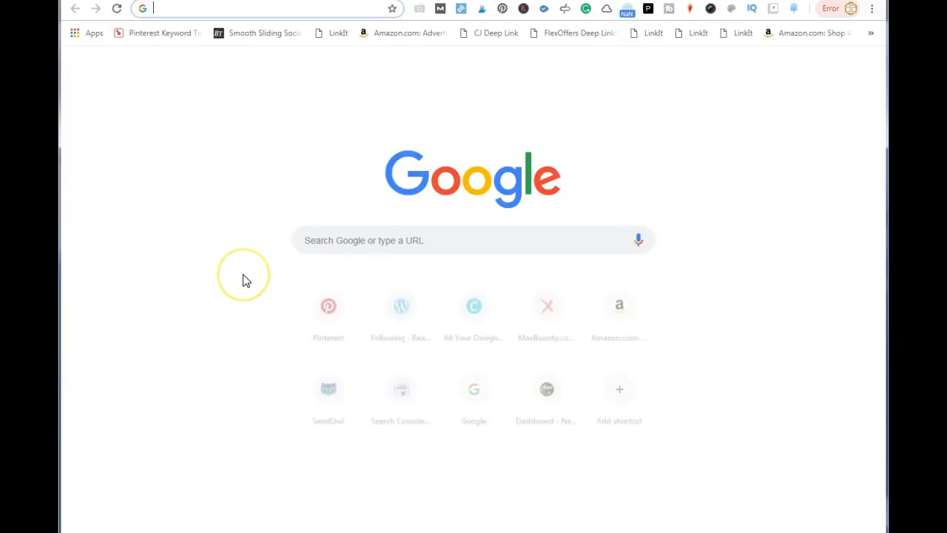
text(guava)
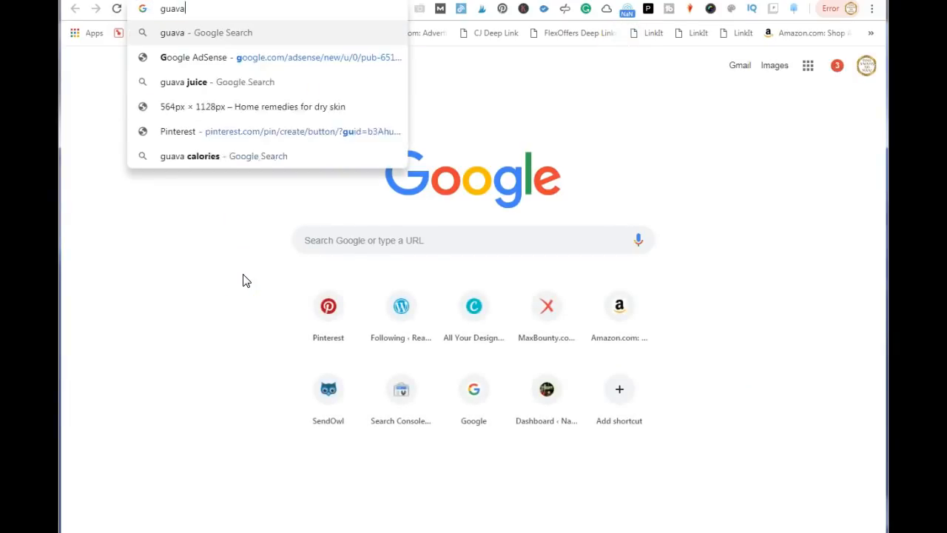
key(Return)
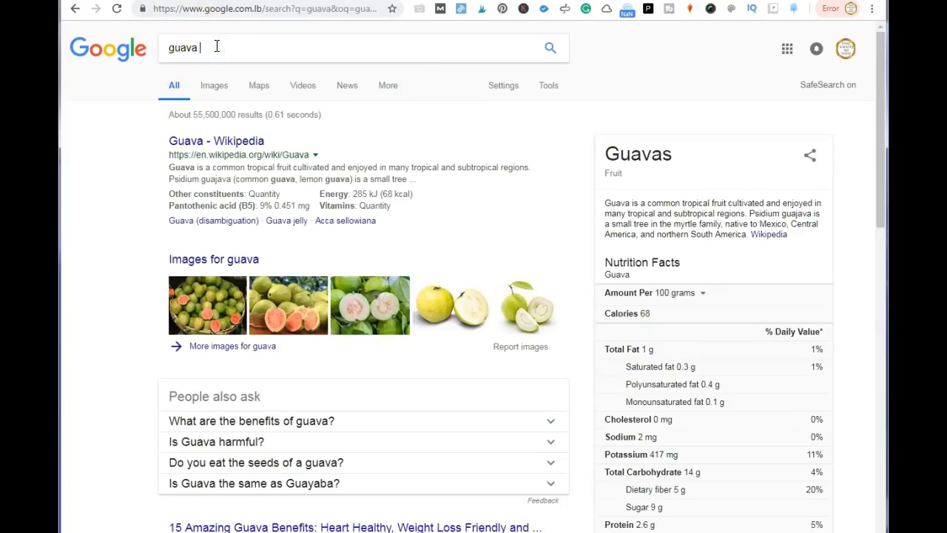
text(g)
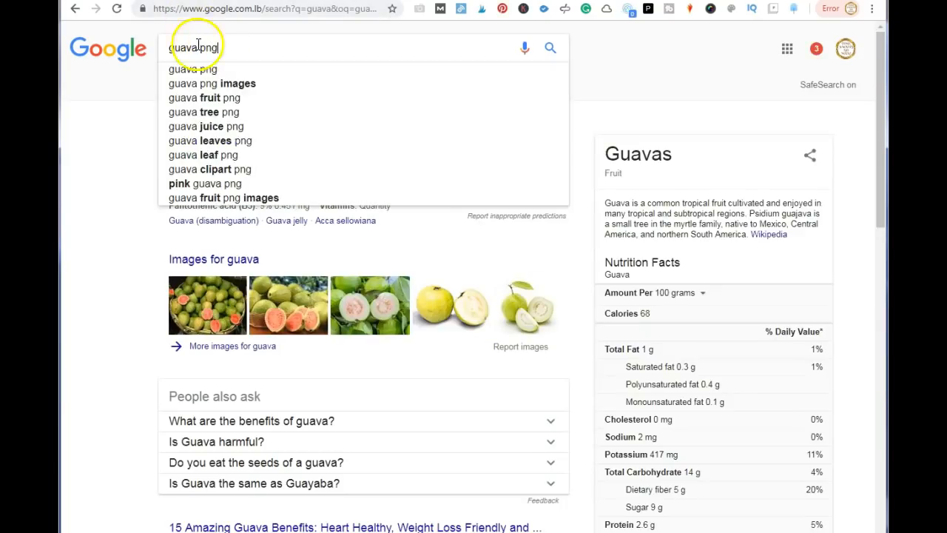
click(198, 71)
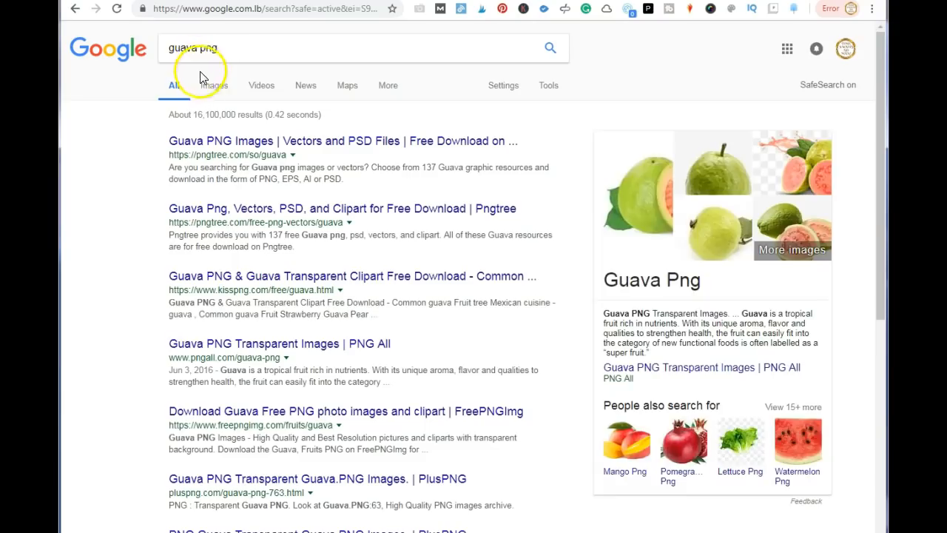
click(214, 86)
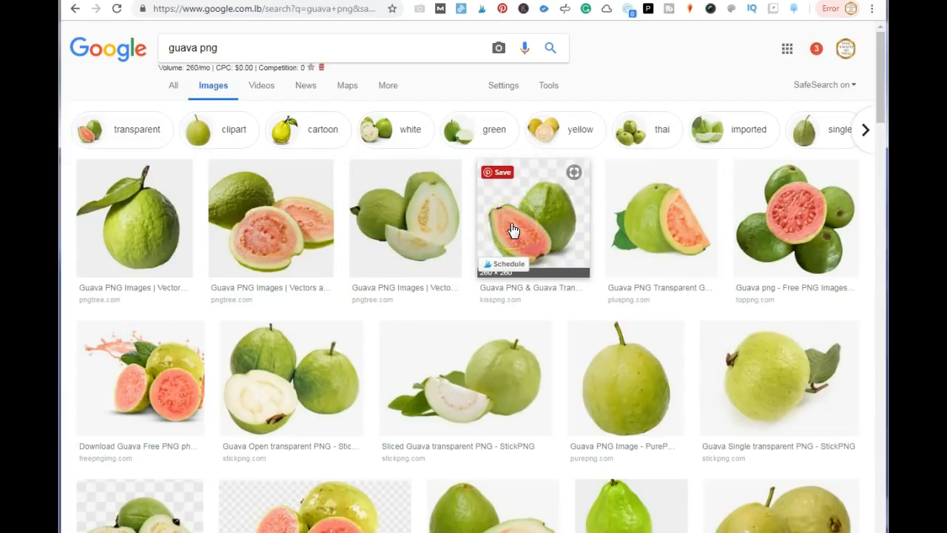
scroll(513, 231, down, 2)
click(295, 386)
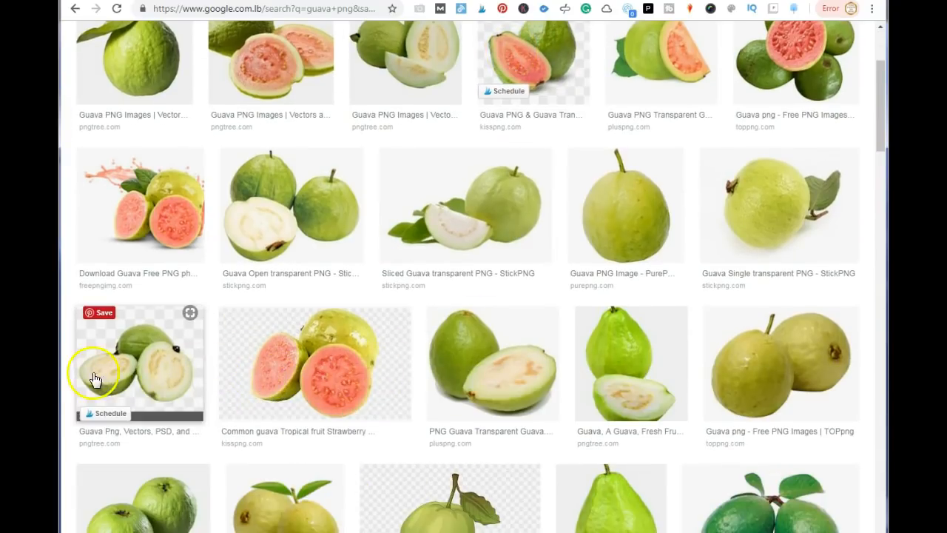
scroll(453, 384, up, 2)
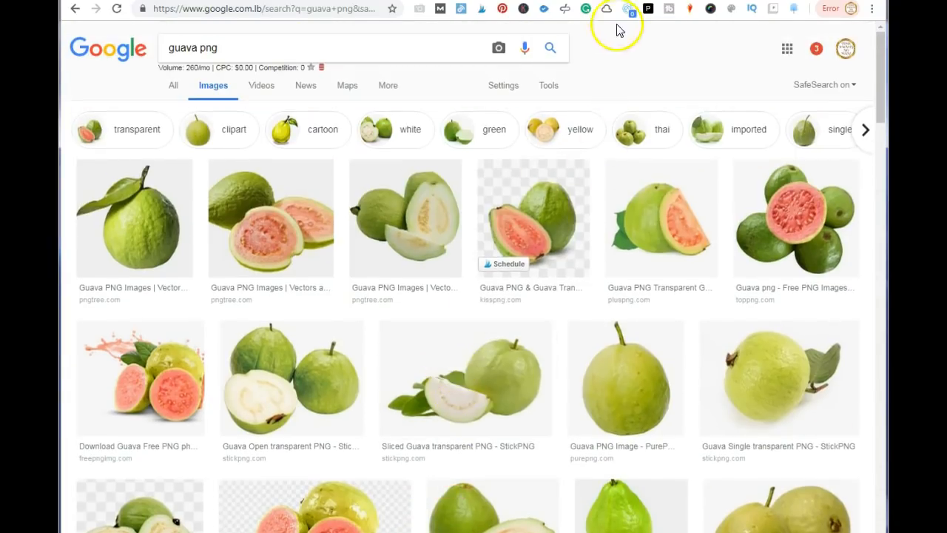
Step: Return to the Canva design, add the uploaded tomato image and shrink it at the page's left edge in the upper half
key(ctrl+Tab)
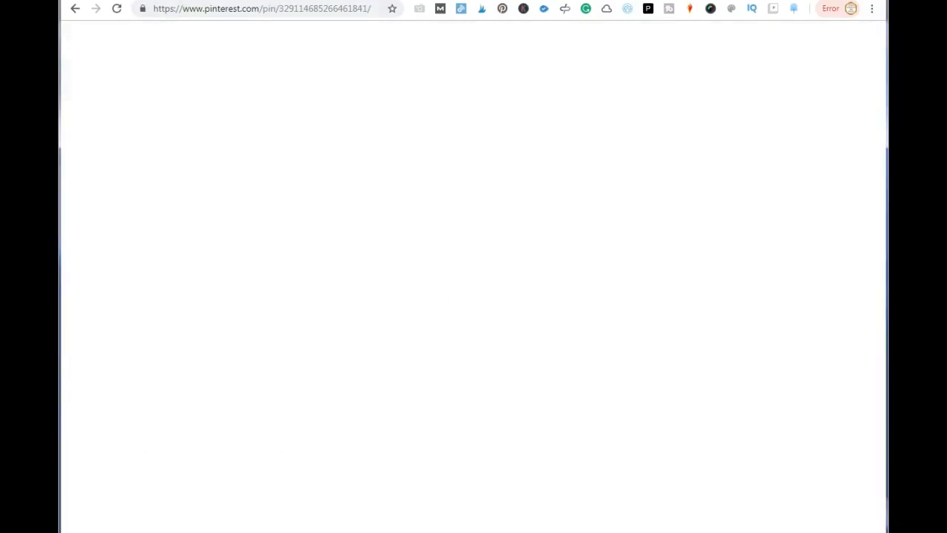
key(ctrl+Tab)
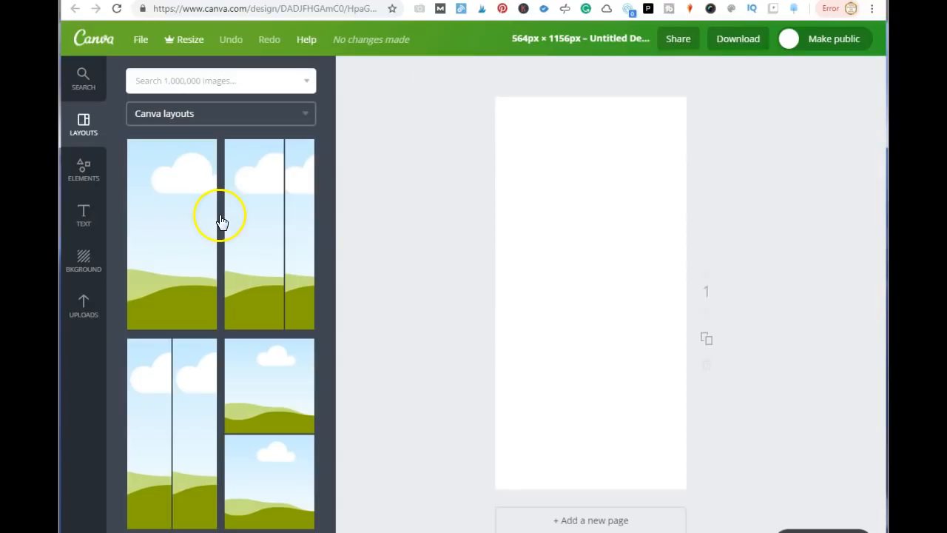
click(84, 310)
scroll(211, 401, down, 1)
drag(297, 411, 606, 304)
drag(655, 343, 561, 233)
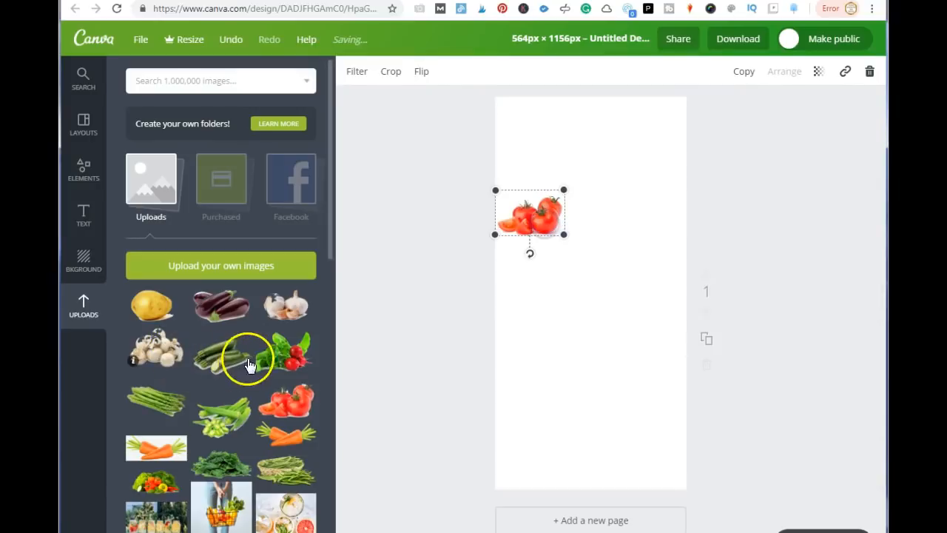
Step: Add the uploaded radish image to the page, move it below the tomatoes and scale it down
drag(282, 353, 643, 219)
click(660, 237)
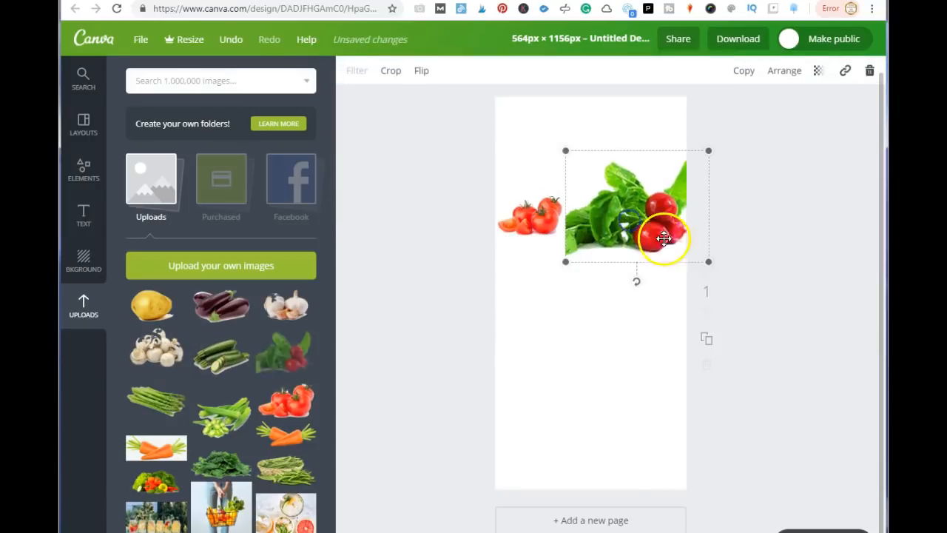
drag(710, 262, 522, 276)
Step: Nudge the tomato image slightly upward at the page's left edge
click(855, 531)
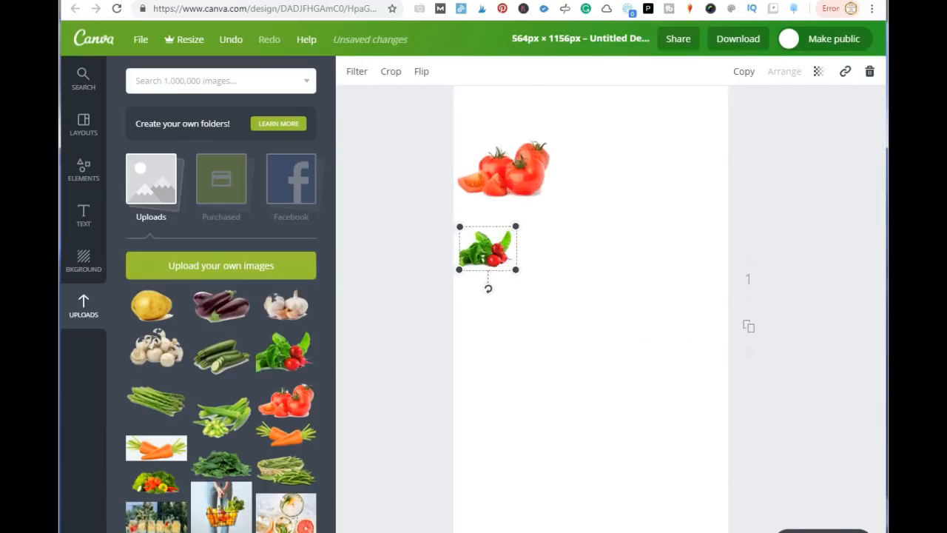
click(856, 531)
click(856, 531)
scroll(484, 416, up, 4)
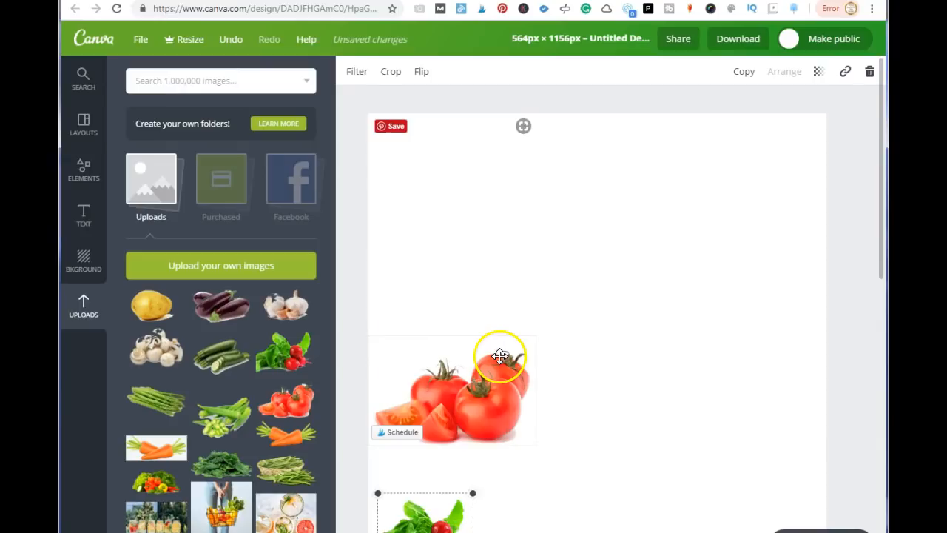
scroll(499, 348, down, 3)
scroll(512, 296, up, 3)
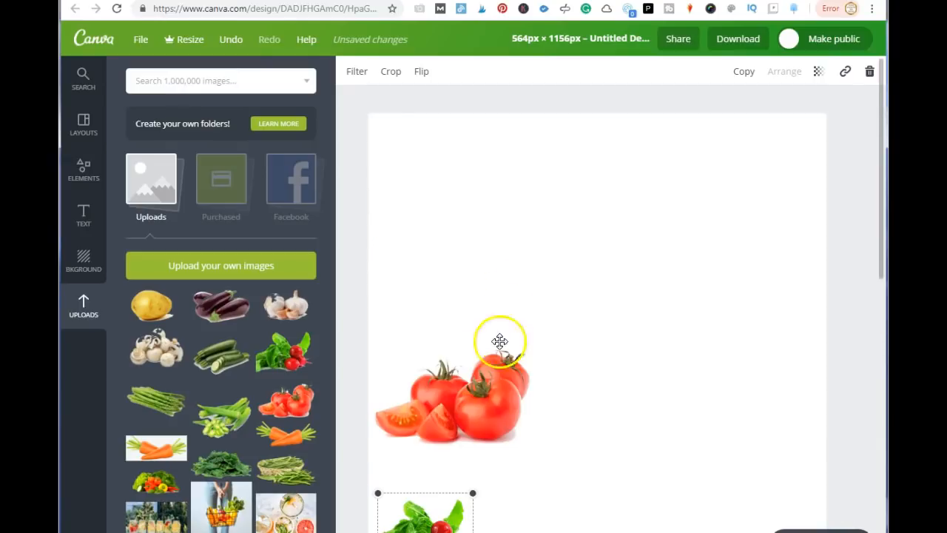
click(500, 341)
drag(493, 408, 496, 405)
Step: Enlarge the radish image to nearly the tomatoes' width and position it below them at about 10, 446
scroll(496, 407, down, 5)
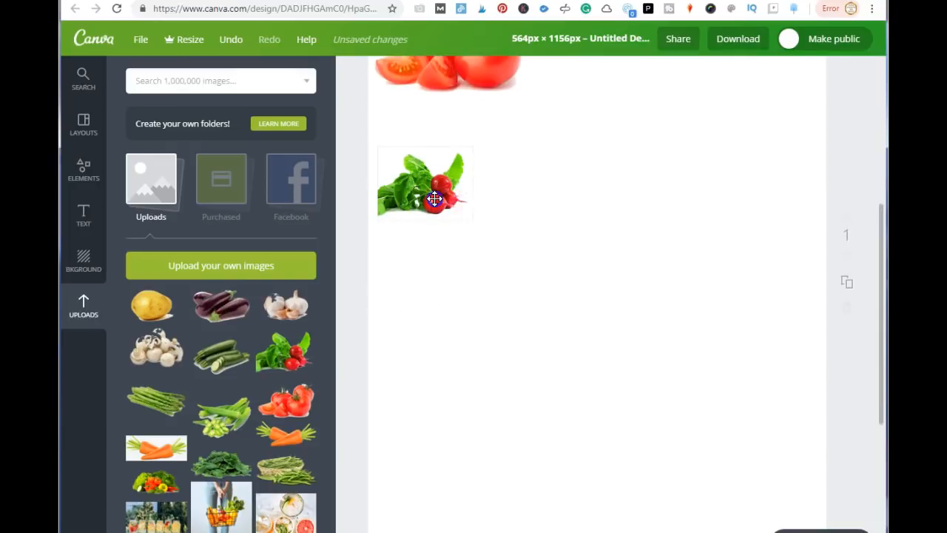
click(435, 199)
drag(471, 219, 514, 260)
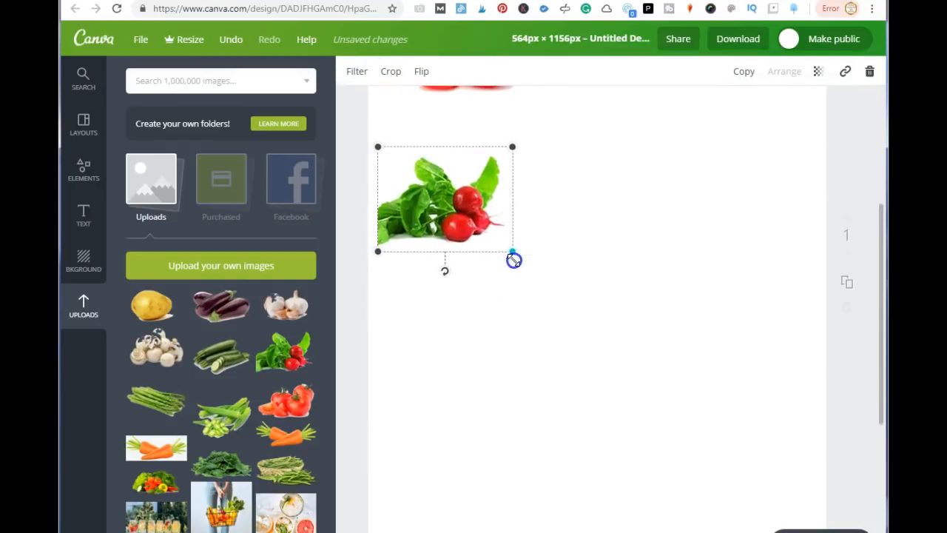
scroll(469, 236, up, 3)
drag(467, 384, 465, 368)
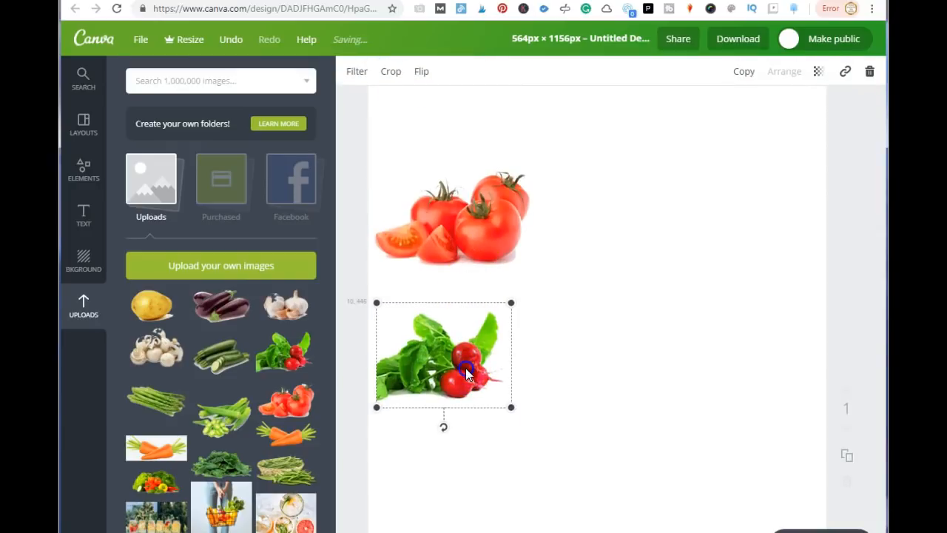
Step: Add the uploaded okra image, scale it down to the radishes' size and place it just to their right
drag(229, 416, 612, 363)
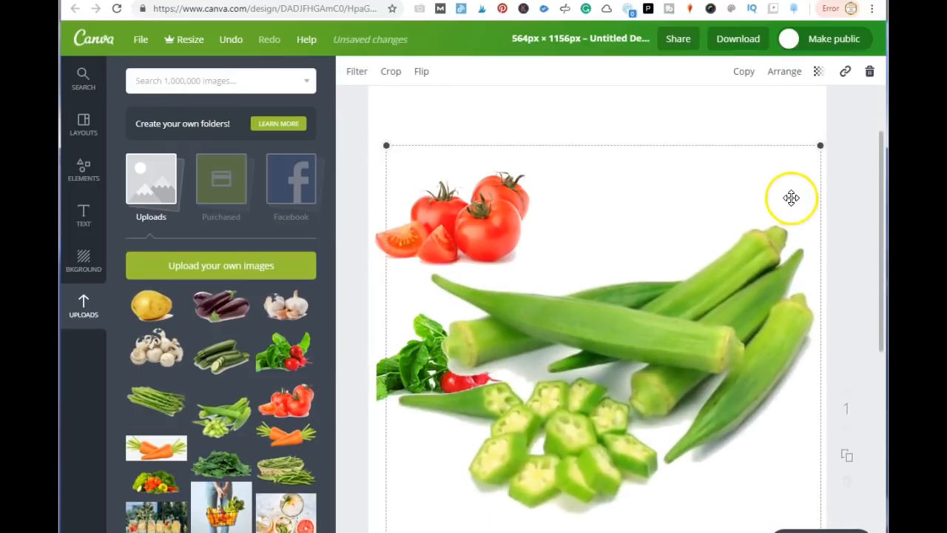
drag(818, 149, 613, 393)
drag(515, 429, 625, 366)
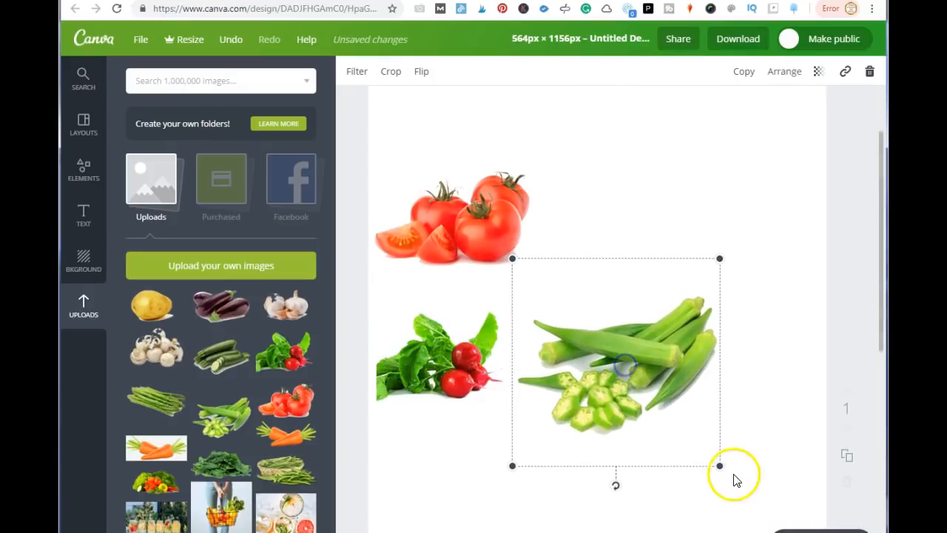
drag(718, 465, 664, 404)
drag(607, 341, 614, 366)
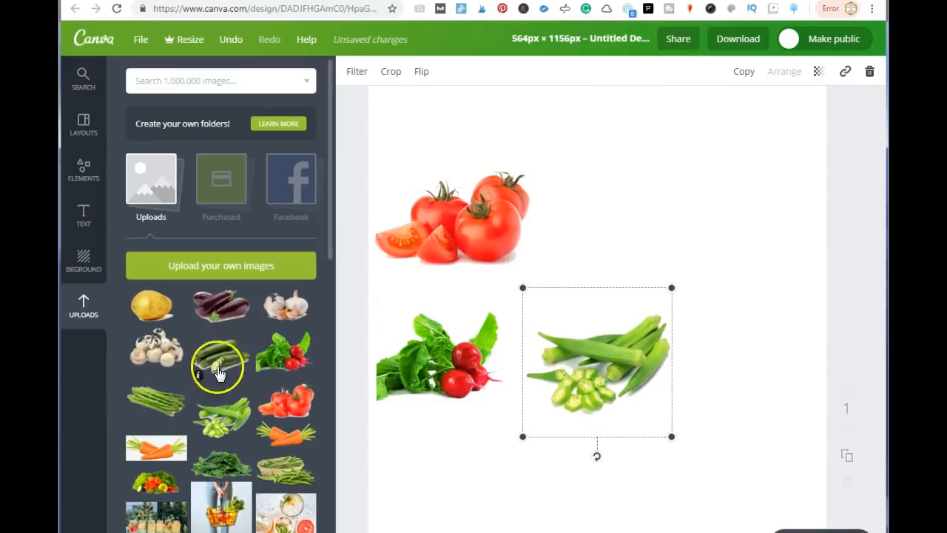
Step: Add the uploaded spinach image, scale it down and place it to the right of the tomatoes
drag(228, 468, 658, 237)
drag(837, 314, 633, 246)
drag(559, 188, 664, 241)
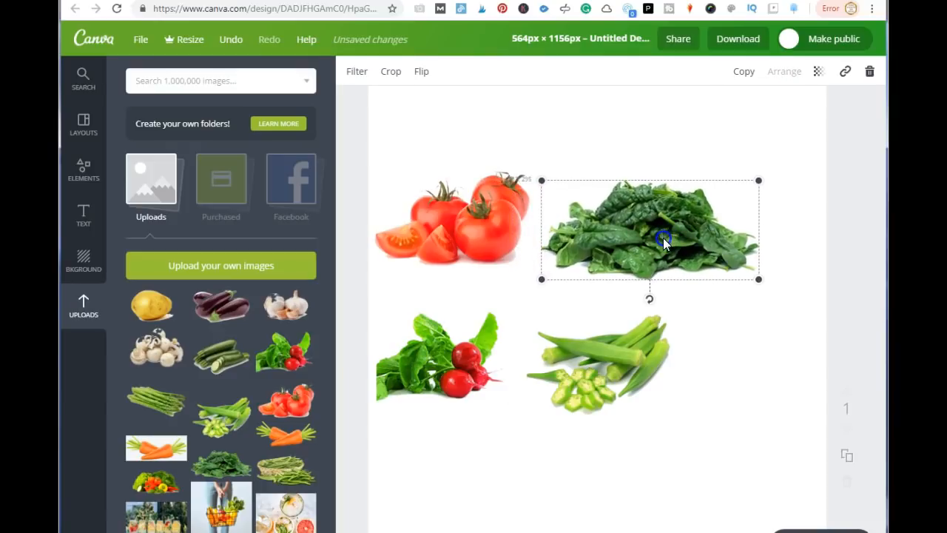
Step: Add the uploaded zucchini image, scale it down and place it right of the okra at the page's right edge
drag(222, 360, 658, 339)
drag(786, 465, 717, 381)
drag(604, 311, 736, 355)
Step: Add the uploaded potato image, shrink it to about the radishes' width and place it below them at the page's left side
drag(160, 312, 478, 478)
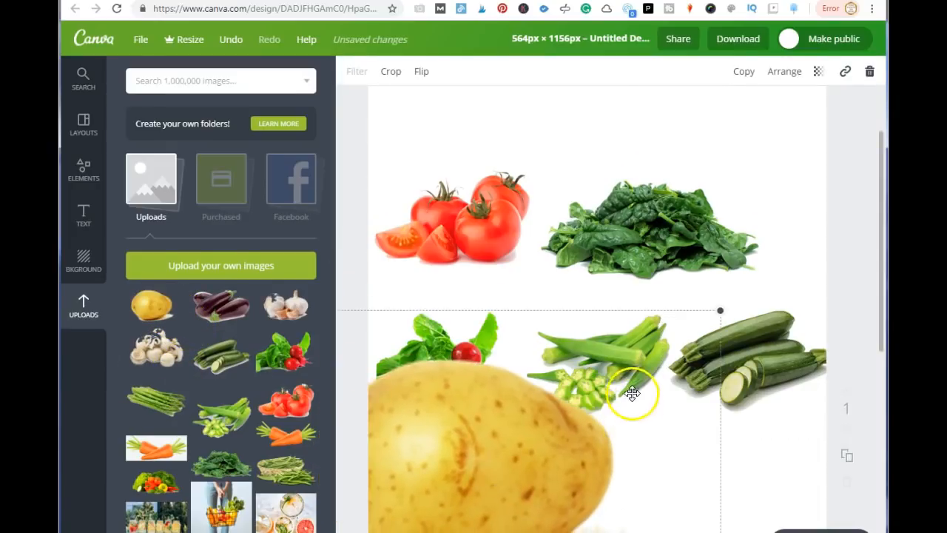
scroll(632, 394, down, 5)
drag(518, 173, 567, 227)
drag(773, 314, 618, 229)
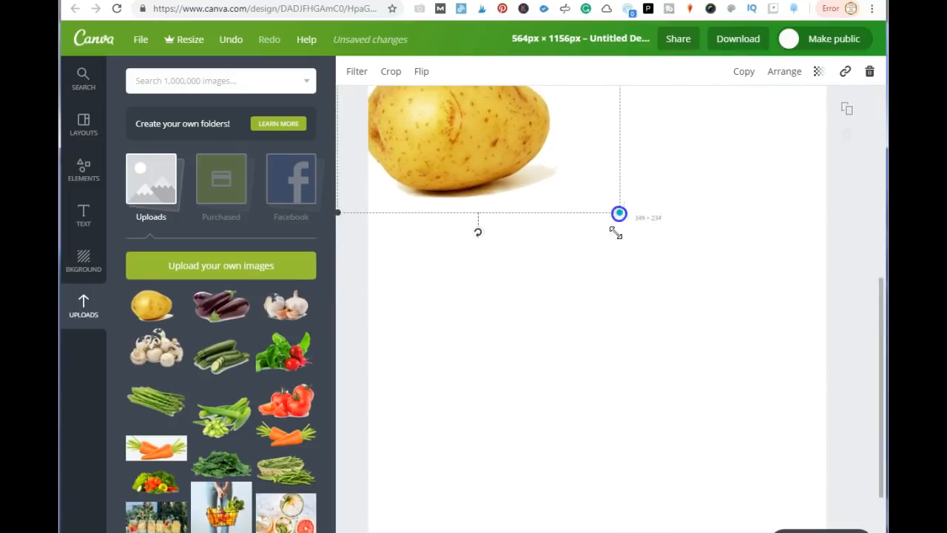
scroll(620, 286, up, 5)
scroll(646, 444, down, 3)
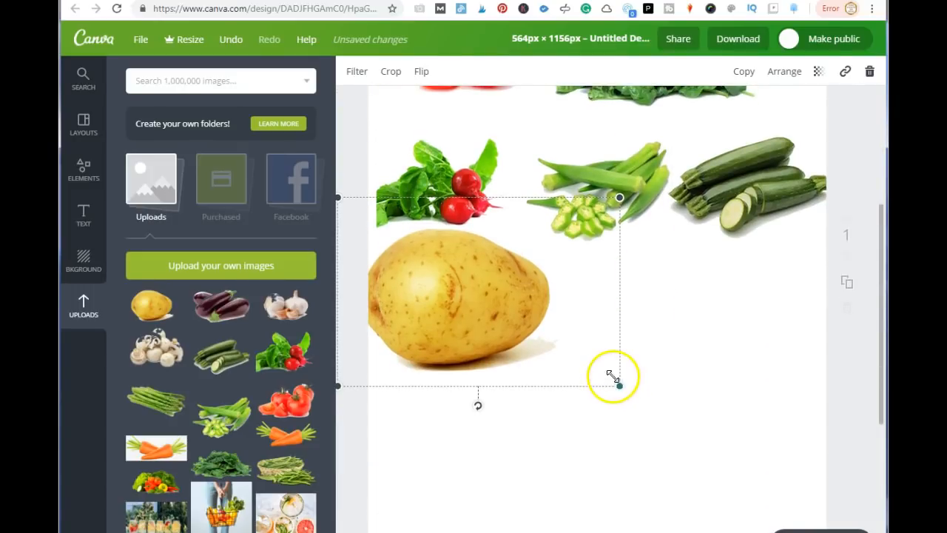
drag(619, 386, 550, 333)
drag(429, 281, 450, 340)
drag(578, 397, 561, 378)
drag(452, 332, 442, 335)
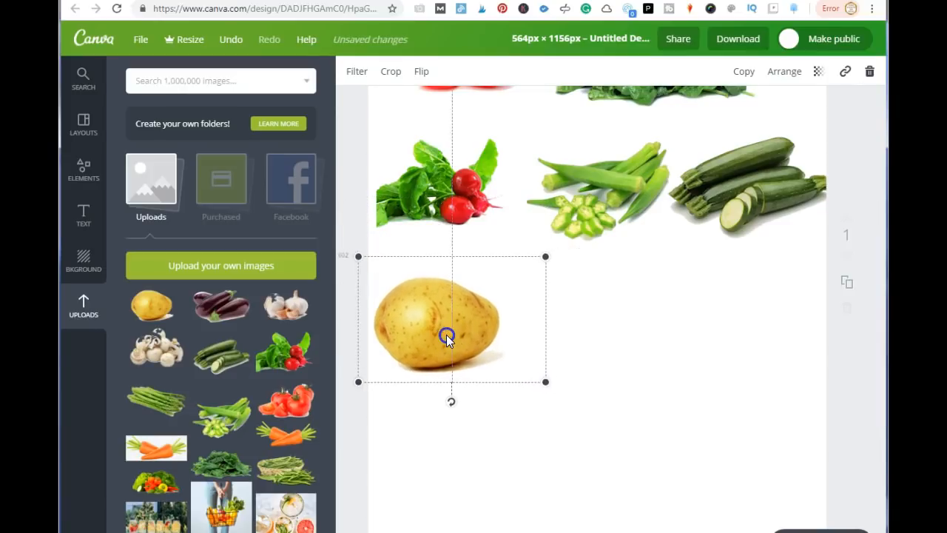
Step: Add the uploaded eggplant image, scale it down and centre it horizontally on the page, level with the potato
drag(221, 305, 704, 342)
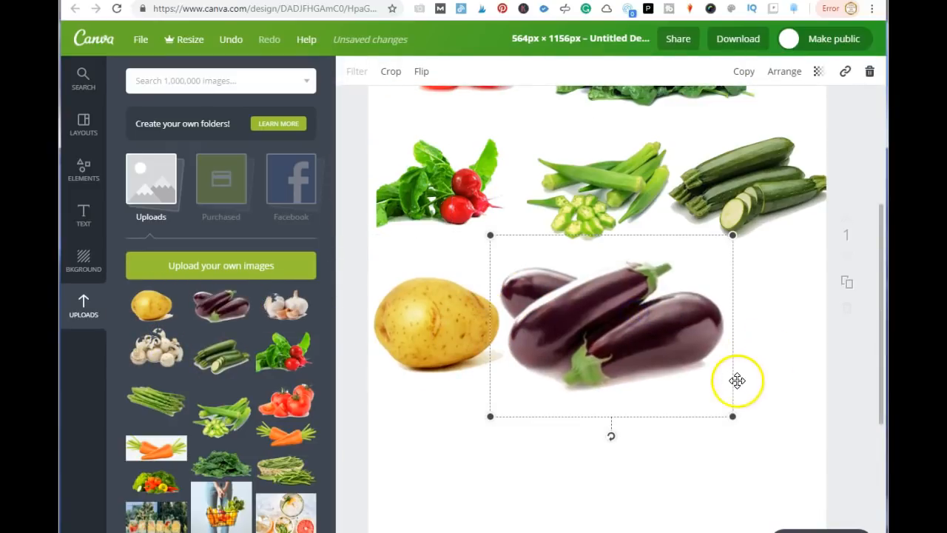
drag(732, 416, 671, 366)
mouse_move(625, 341)
mouse_down()
mouse_move(609, 324)
mouse_move(631, 329)
mouse_move(615, 330)
mouse_up()
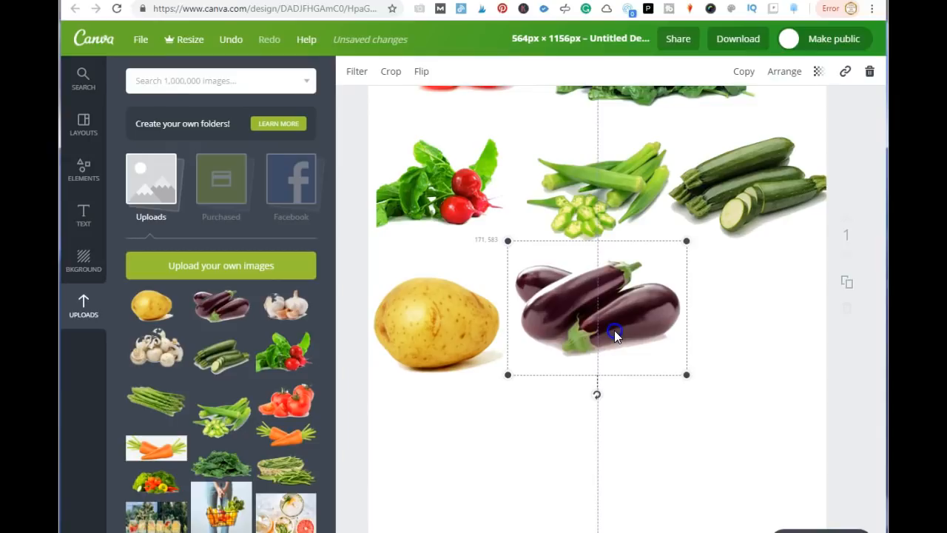
drag(614, 330, 613, 341)
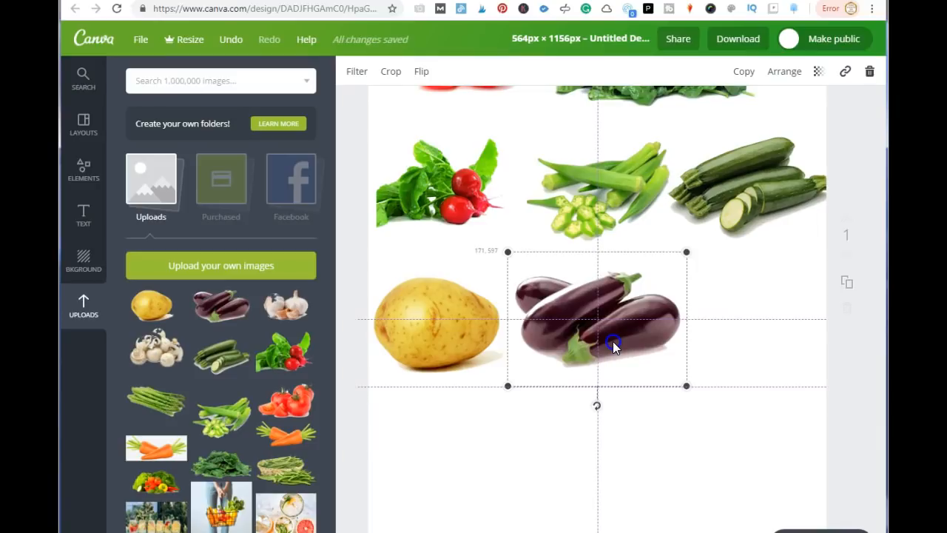
drag(613, 341, 612, 341)
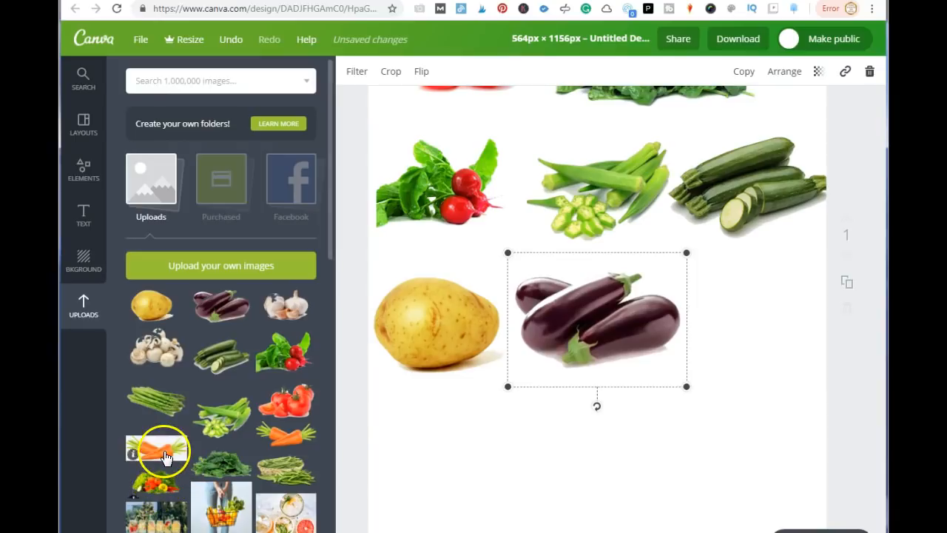
Step: Add the uploaded papaya image, scale it down and place it to the right of the eggplants
scroll(158, 444, down, 5)
drag(212, 364, 645, 328)
drag(850, 225, 559, 405)
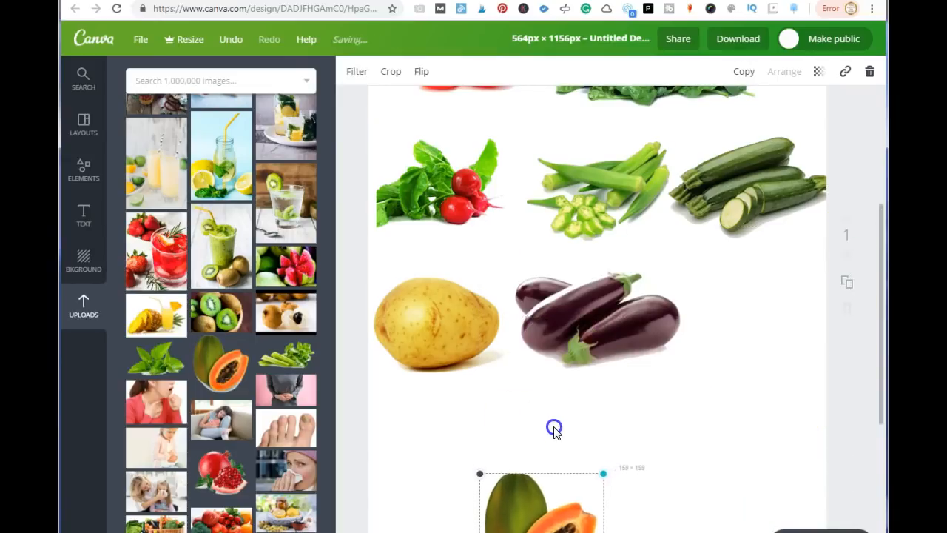
drag(540, 501, 748, 294)
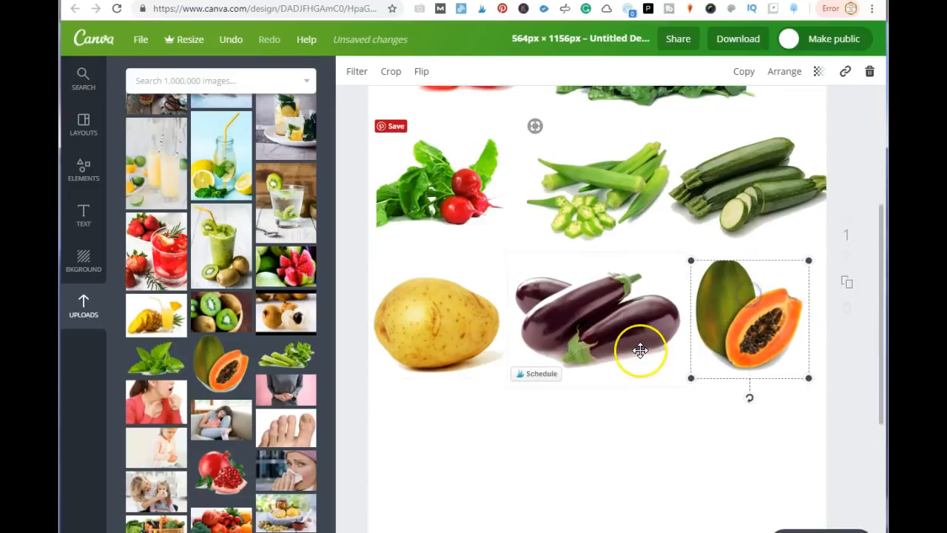
Step: Shrink the spinach image, then add the uploaded celery image, scaled down and placed beside it at the page's right edge
scroll(640, 350, up, 4)
click(672, 396)
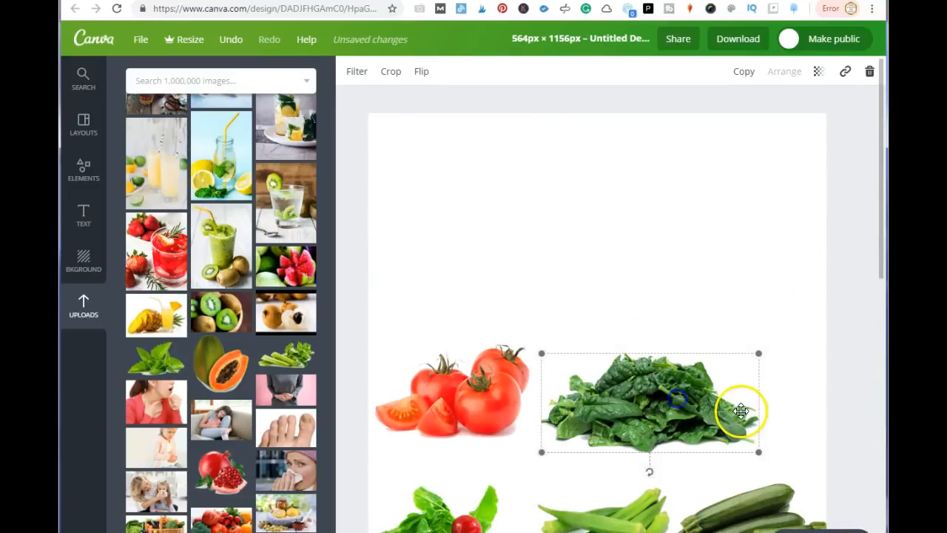
drag(755, 447, 719, 433)
drag(290, 357, 689, 374)
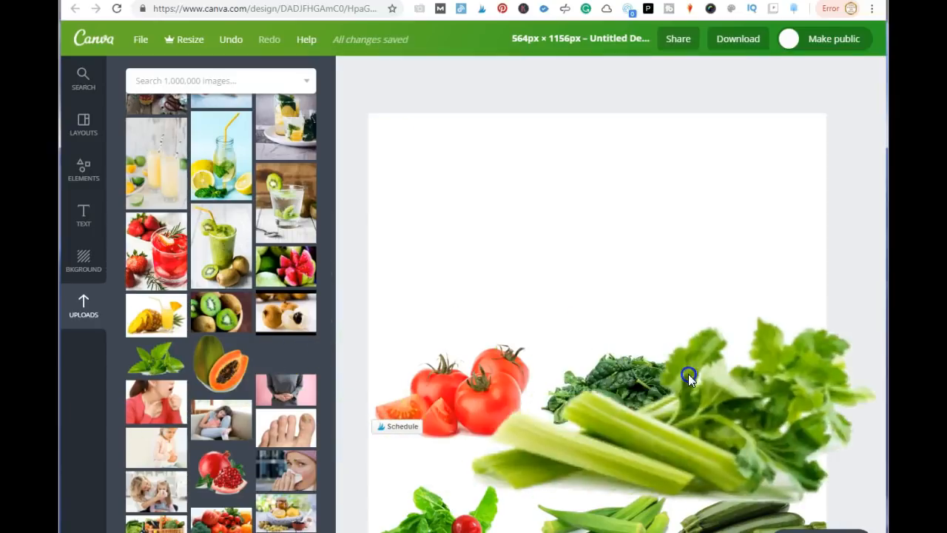
drag(840, 488, 607, 364)
drag(500, 319, 759, 403)
Step: Even out the spacing by moving the tomatoes to the page's left edge, adjusting the spinach and celery, and nudging the papaya right
drag(442, 404, 421, 403)
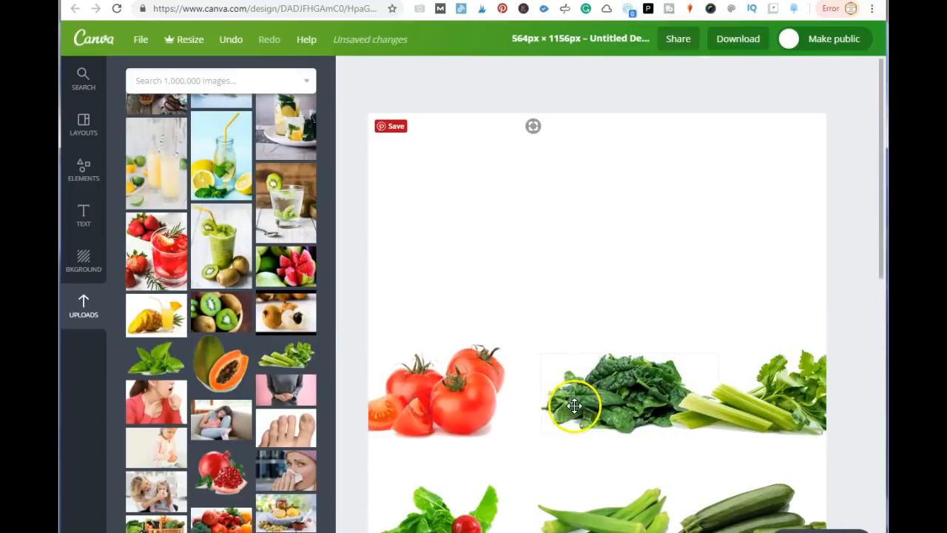
drag(599, 410, 578, 410)
click(674, 442)
drag(658, 446, 682, 435)
drag(767, 391, 743, 412)
click(560, 423)
drag(570, 427, 567, 426)
scroll(565, 421, down, 4)
mouse_move(761, 337)
mouse_down()
mouse_move(772, 331)
mouse_move(772, 339)
mouse_up()
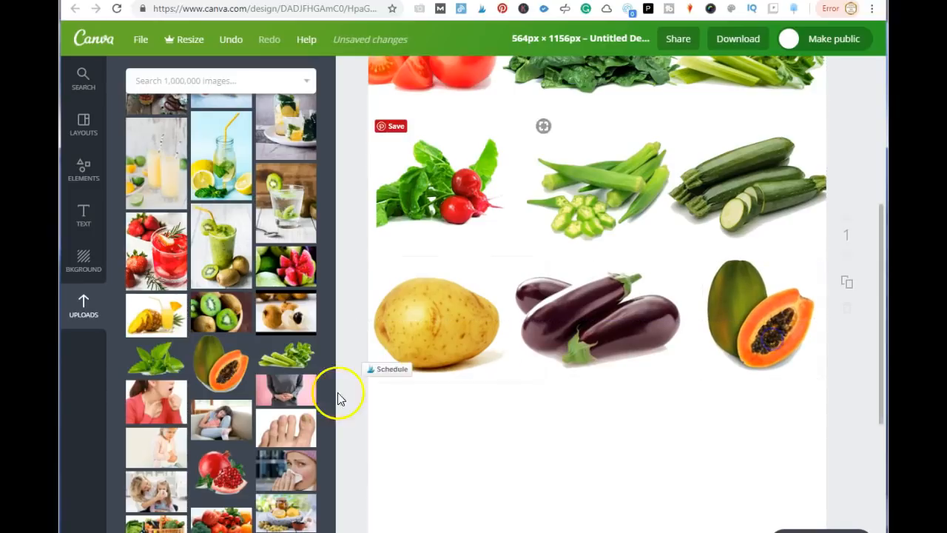
Step: Add the uploaded pomegranate image, scale it down and place it below the potato at the page's left side
drag(220, 456, 471, 493)
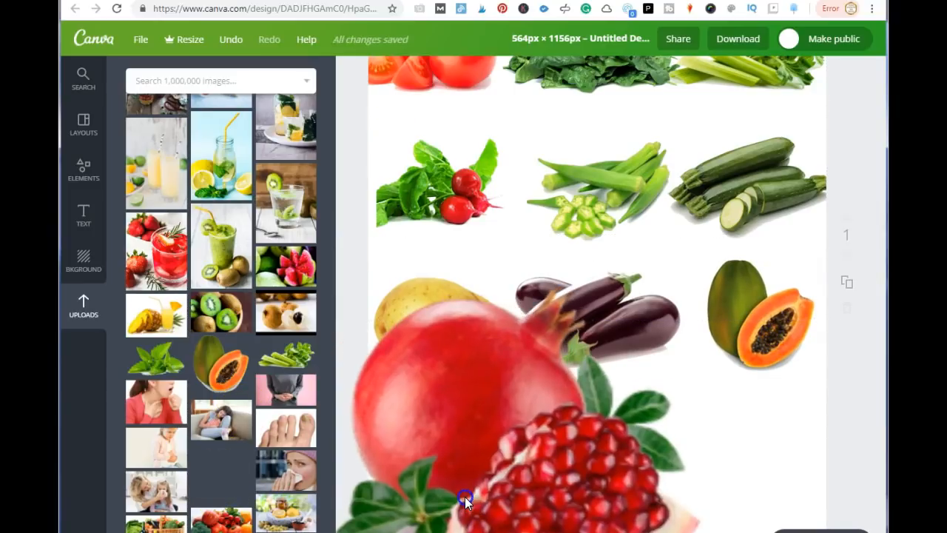
scroll(567, 397, down, 4)
drag(730, 338, 543, 184)
scroll(561, 228, up, 4)
drag(438, 237, 535, 370)
drag(632, 443, 516, 365)
drag(471, 265, 448, 306)
Step: Add the uploaded mint leaves image, scale it down and centre it horizontally on the page, level with the pomegranate
drag(161, 370, 624, 300)
drag(800, 381, 624, 300)
drag(516, 230, 615, 318)
drag(722, 372, 672, 333)
mouse_move(599, 324)
mouse_down()
mouse_move(631, 343)
mouse_move(591, 328)
mouse_up()
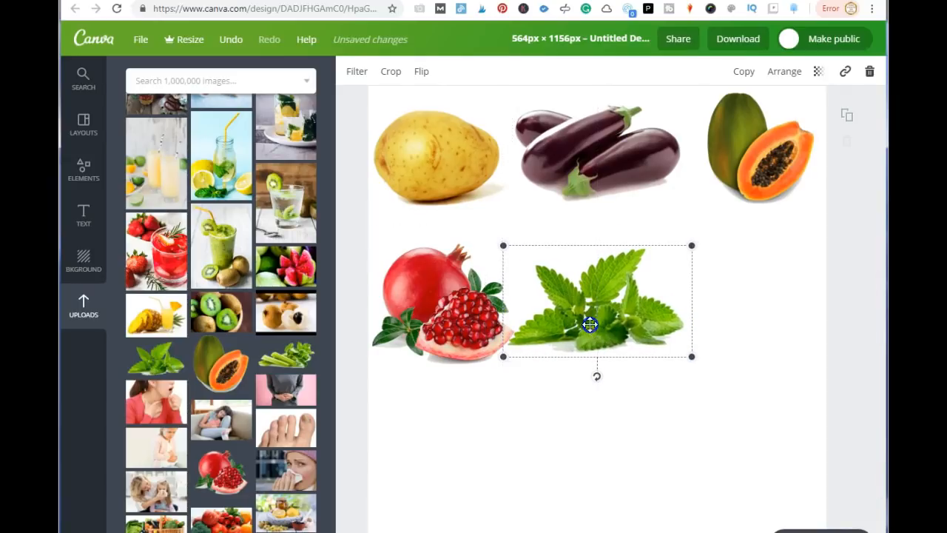
Step: Add the uploaded coconut and oil bottle image, scale it down and place it right of the mint, below the papaya
scroll(266, 362, down, 5)
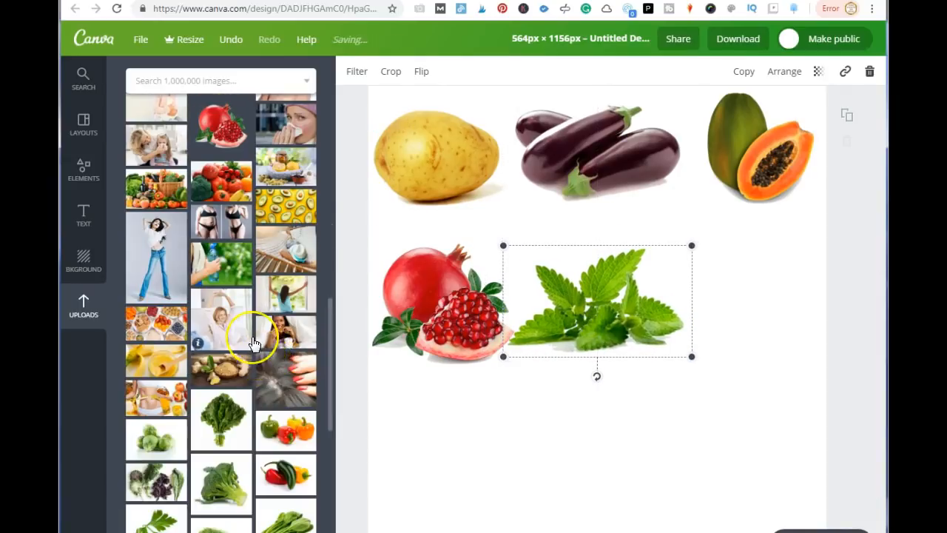
scroll(254, 344, down, 5)
drag(222, 364, 715, 402)
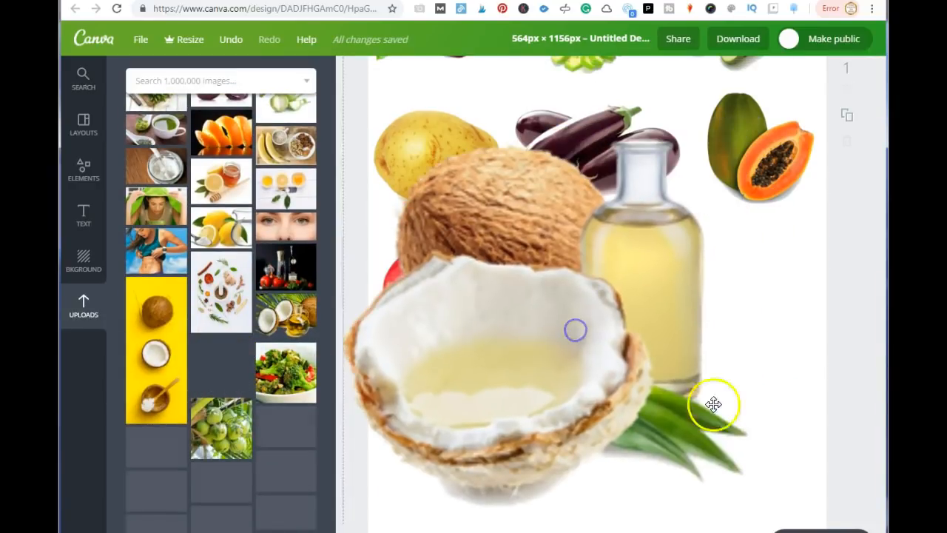
drag(785, 521, 526, 212)
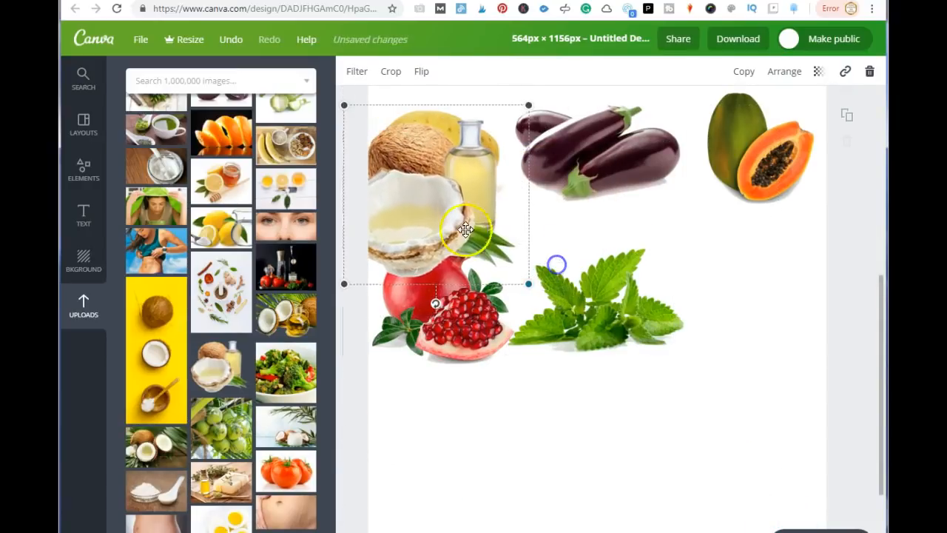
drag(417, 217, 702, 323)
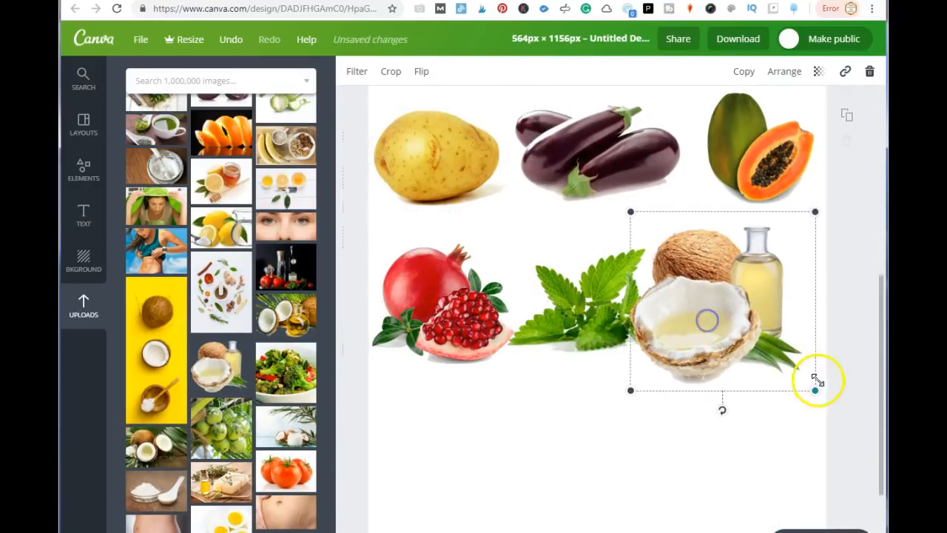
drag(816, 390, 774, 342)
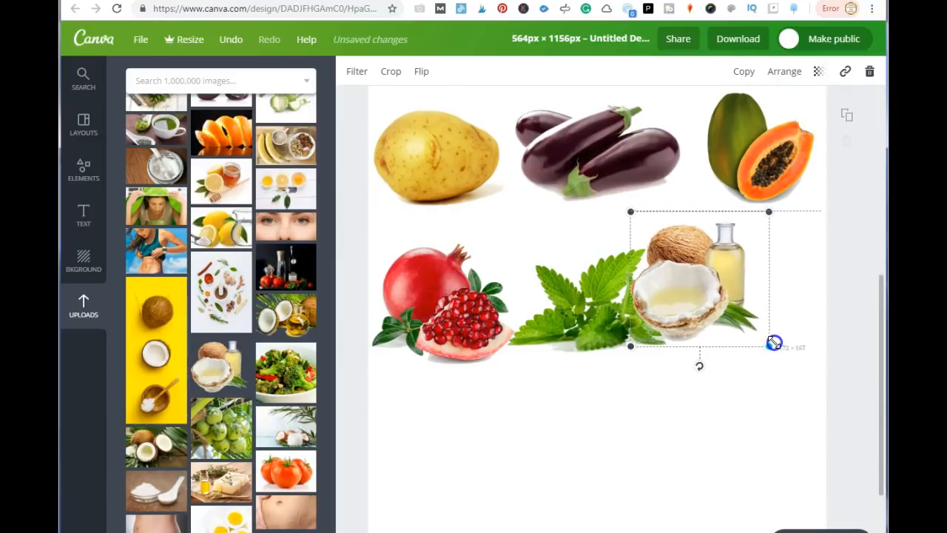
drag(714, 309, 776, 333)
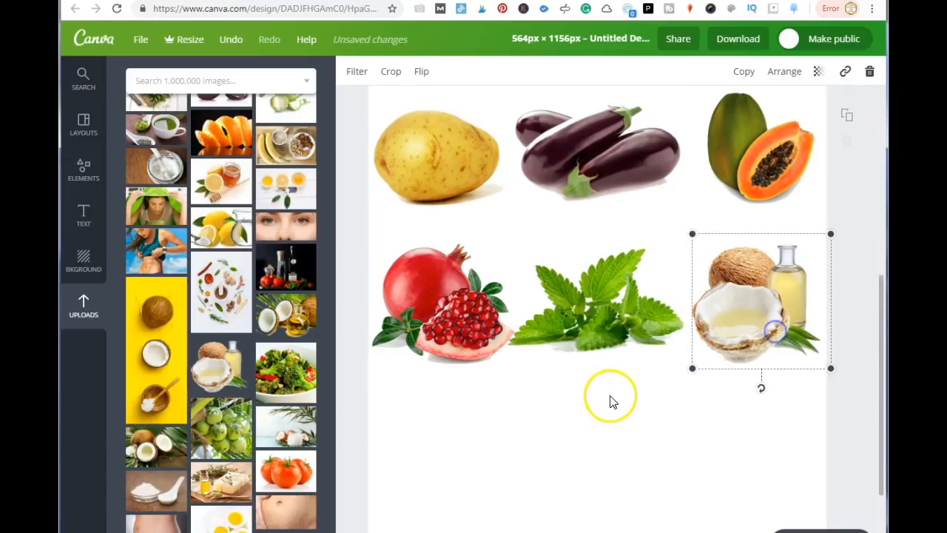
Step: Add the uploaded cranberries image, scale it down and place it below the pomegranate at the page's left edge
scroll(563, 385, down, 3)
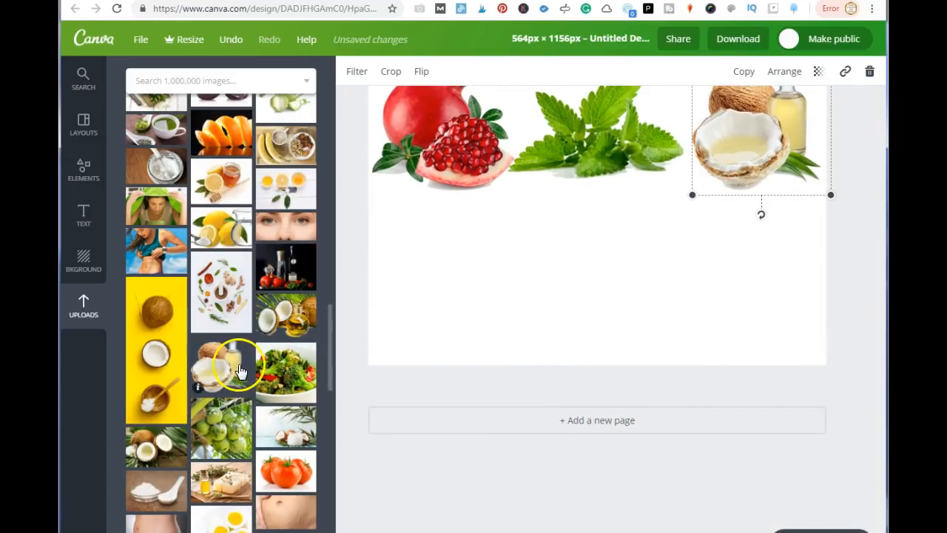
scroll(239, 371, down, 7)
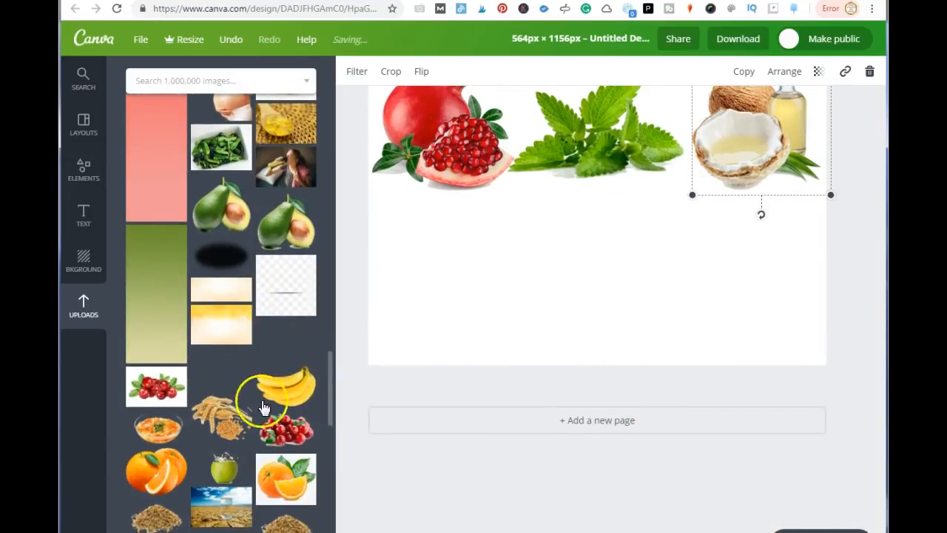
drag(282, 433, 573, 263)
drag(820, 416, 617, 265)
drag(511, 269, 470, 280)
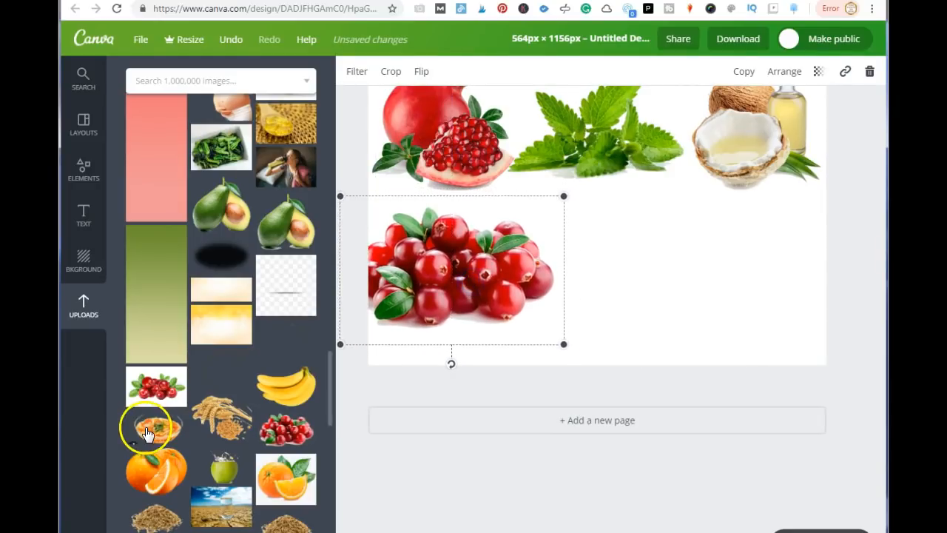
Step: Add the uploaded oranges image without a background, scale it down and place it right of the cranberries, below the mint
drag(151, 466, 530, 154)
drag(806, 388, 566, 186)
drag(461, 133, 666, 289)
drag(725, 332, 674, 293)
mouse_move(647, 261)
mouse_down()
mouse_move(649, 273)
mouse_move(644, 267)
mouse_up()
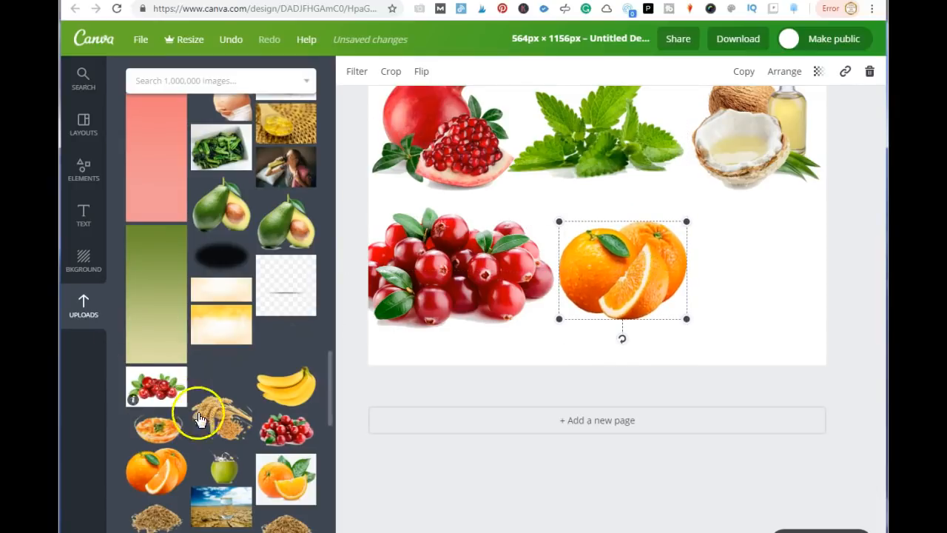
Step: Add the uploaded onions image, scale it down and place it right of the oranges, below the coconut
scroll(228, 421, down, 5)
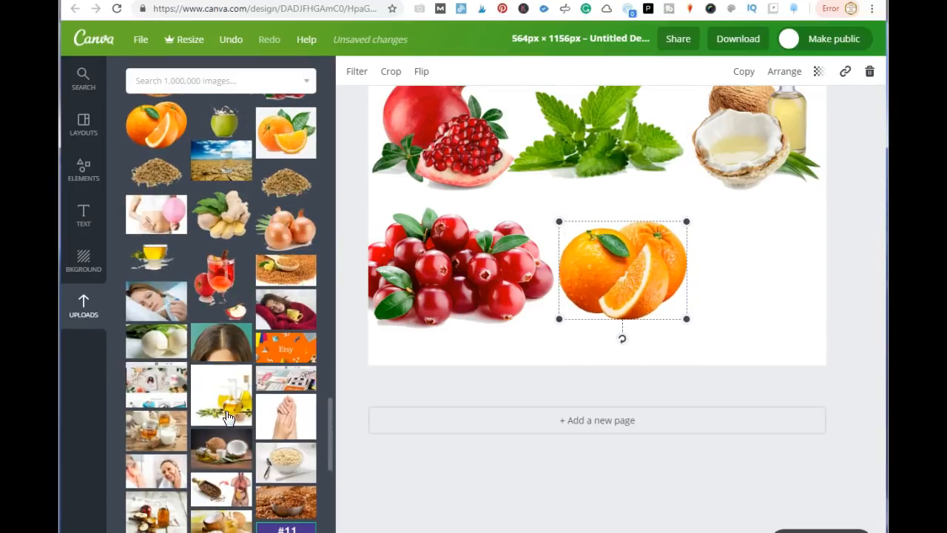
drag(291, 238, 597, 235)
drag(777, 359, 826, 386)
drag(751, 302, 585, 190)
drag(502, 154, 754, 283)
drag(821, 328, 782, 290)
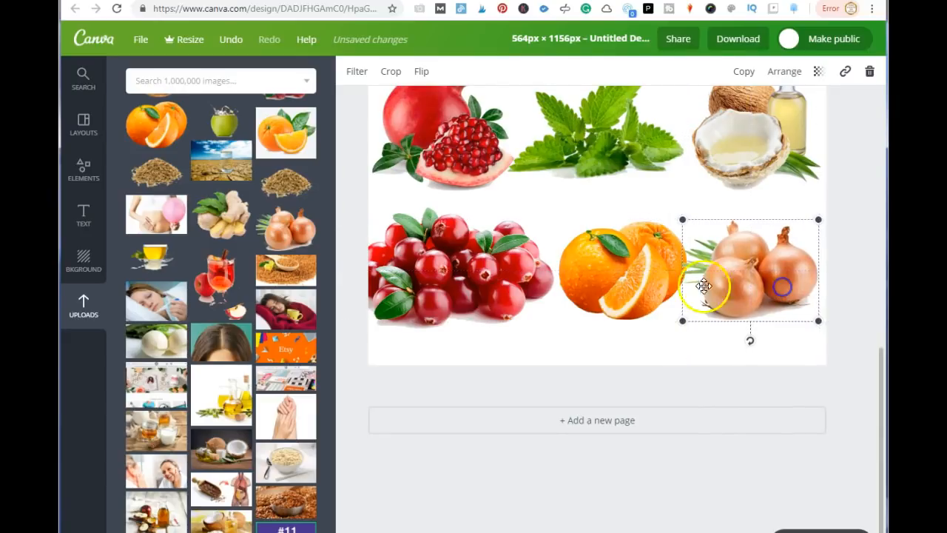
Step: Review the layout of all five image rows and check the title wording on the Vitamin C reference pin on Pinterest
scroll(694, 282, up, 6)
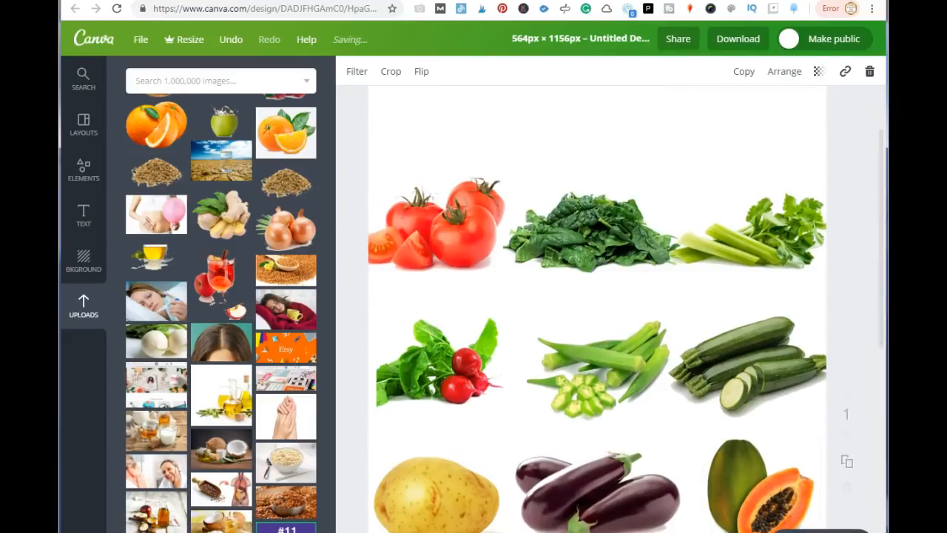
click(789, 531)
click(789, 532)
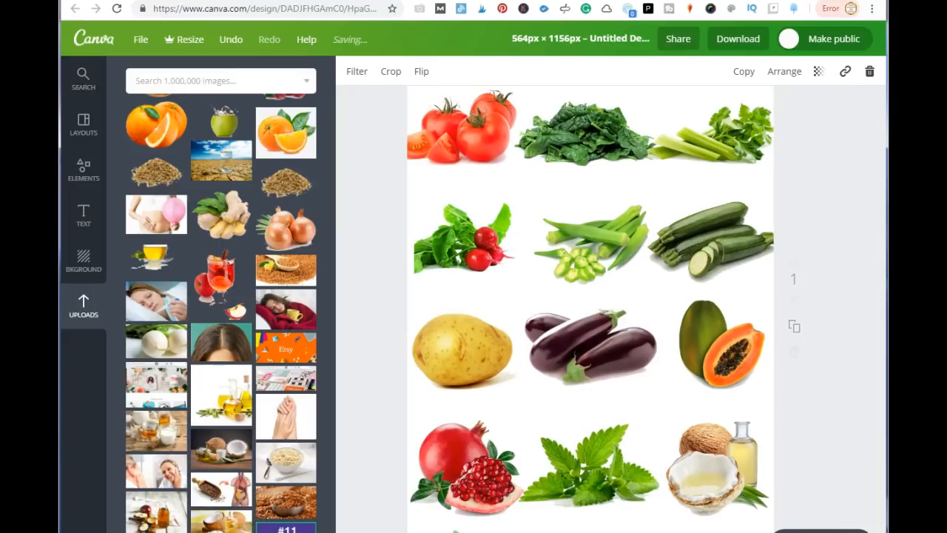
click(789, 531)
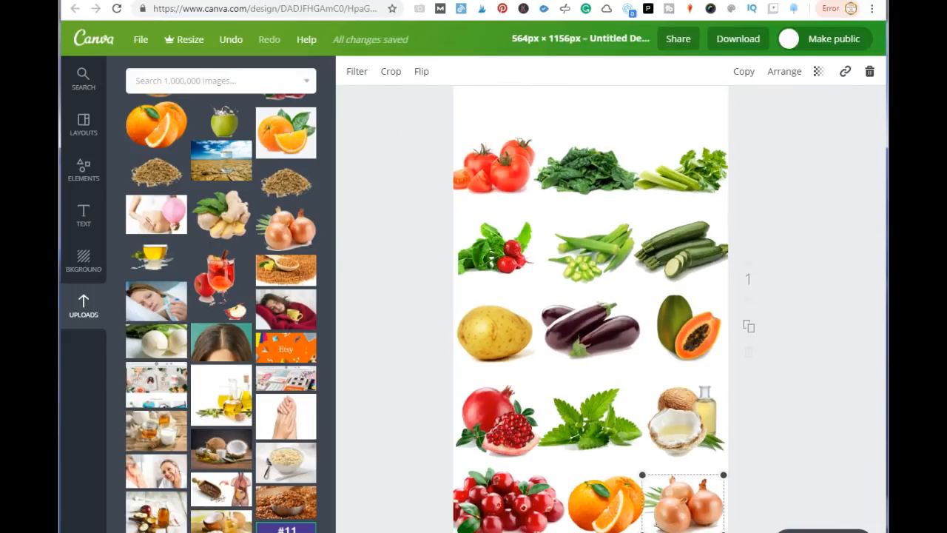
scroll(598, 387, down, 3)
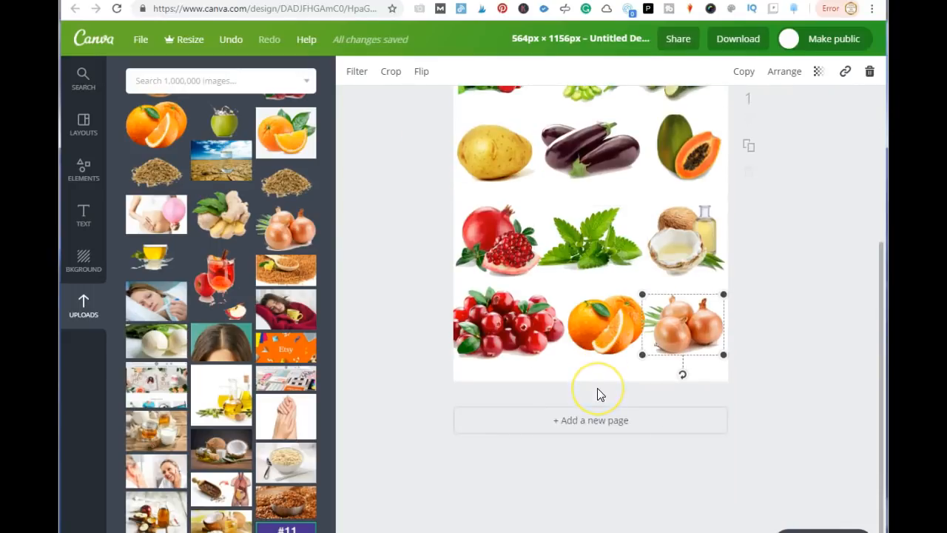
scroll(598, 390, up, 5)
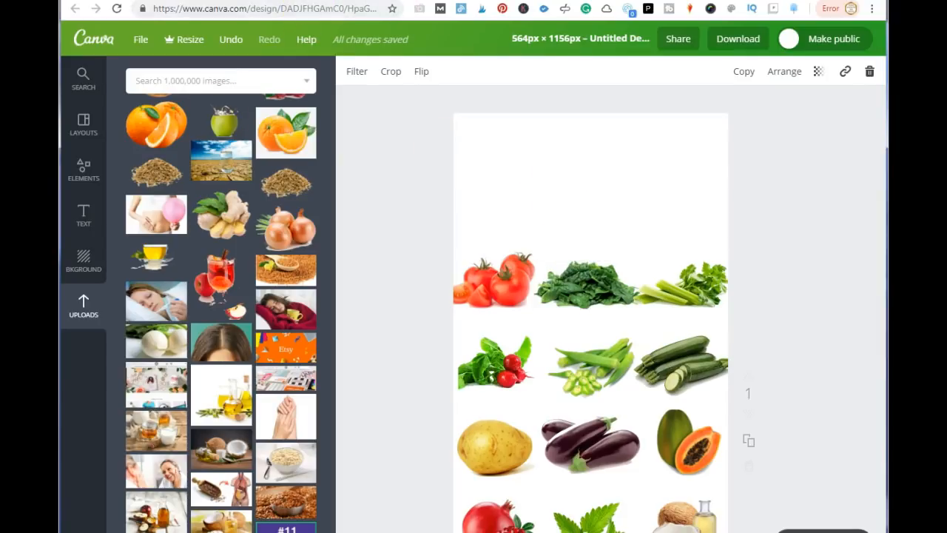
click(248, 1)
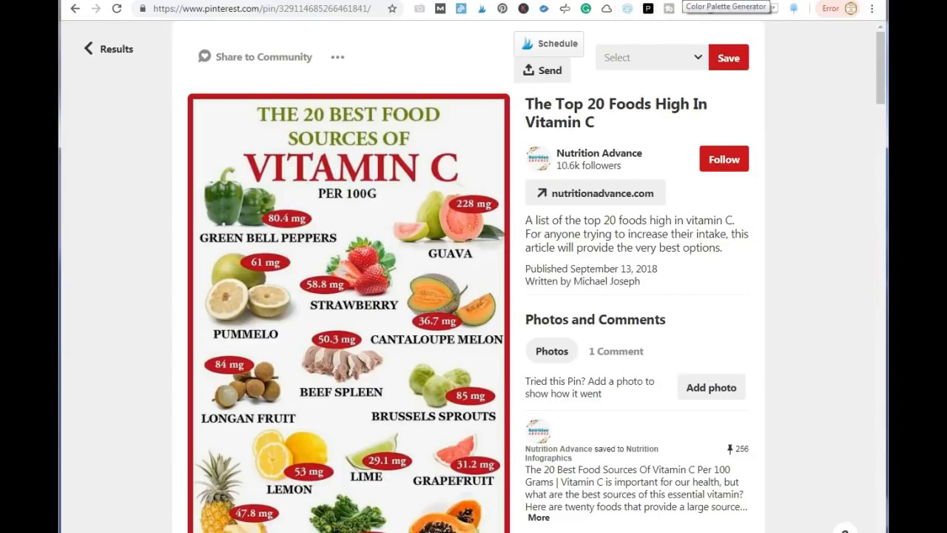
click(594, 2)
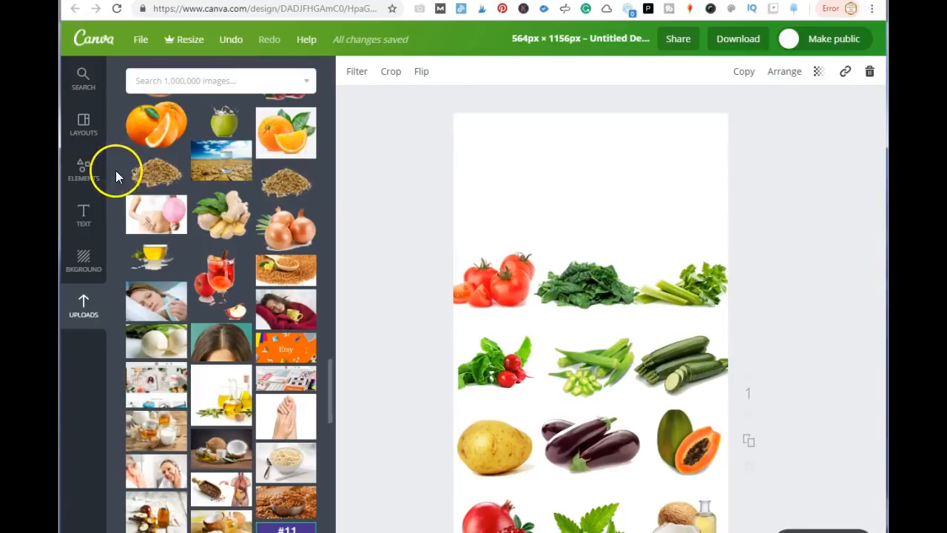
Step: Add a heading to the page that reads "20 Best Food Sources Of"
click(83, 220)
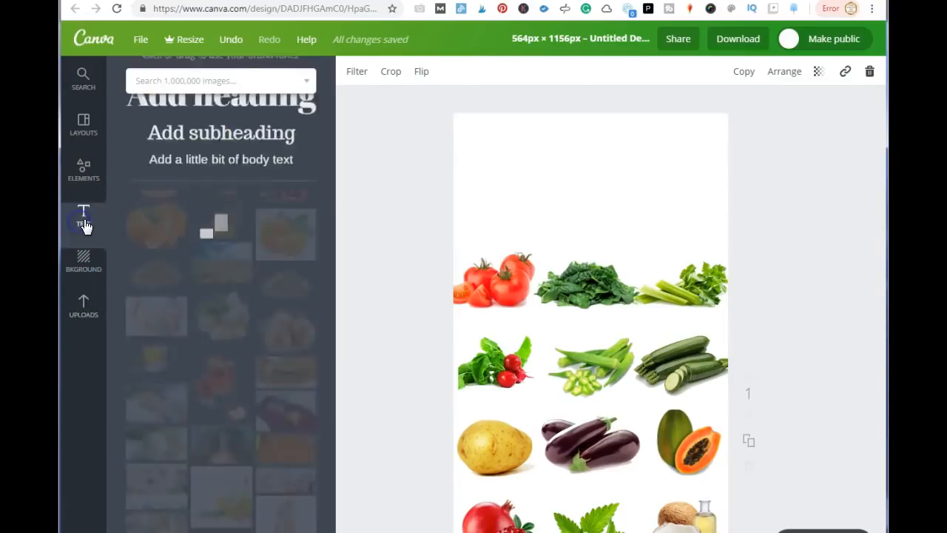
click(216, 152)
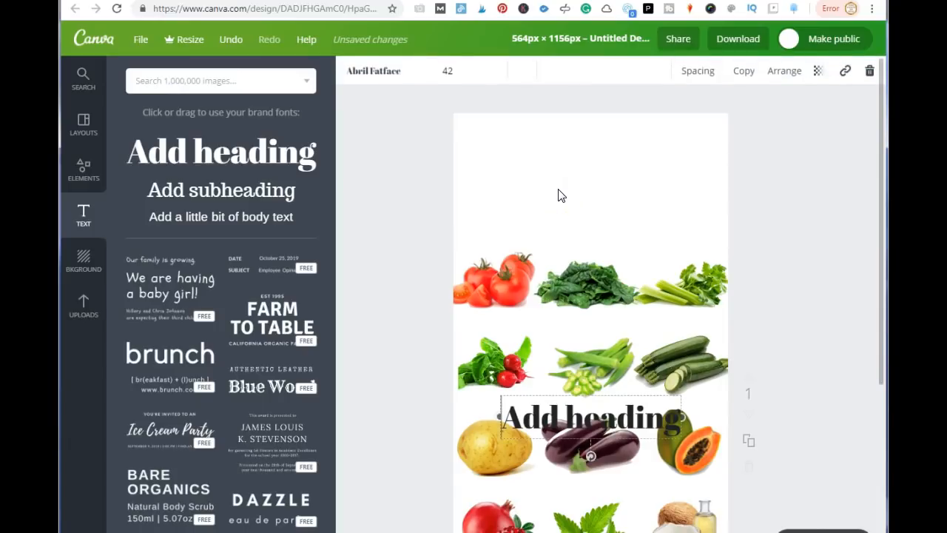
key(ctrl+a)
text(20)
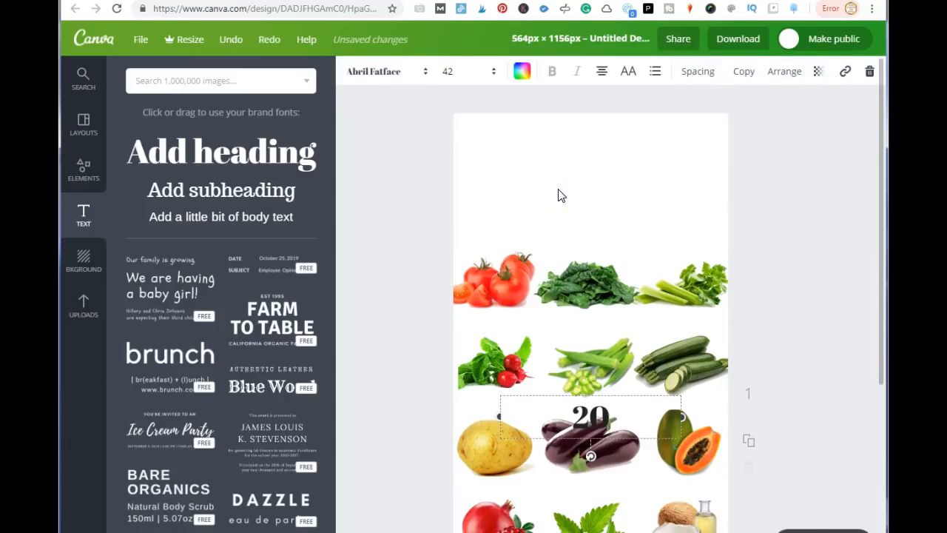
text( Best F)
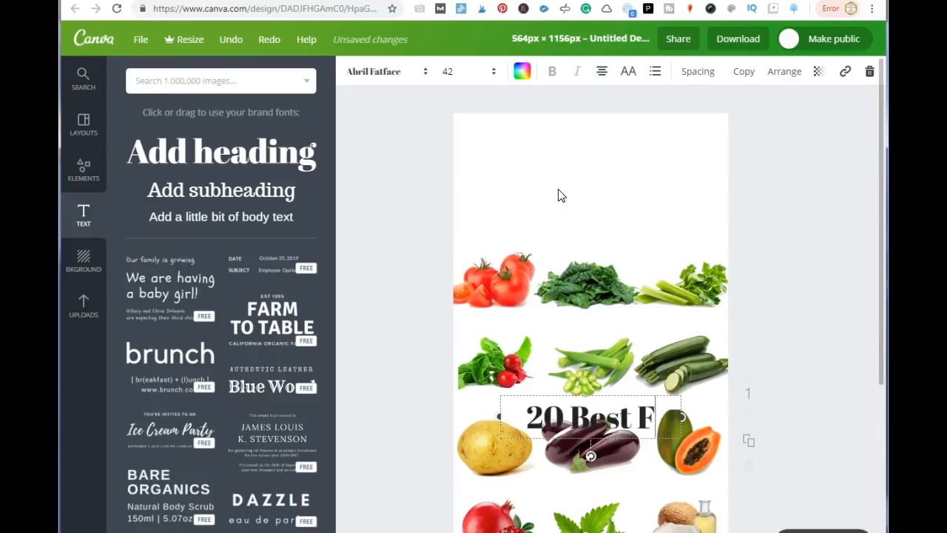
text(ood So)
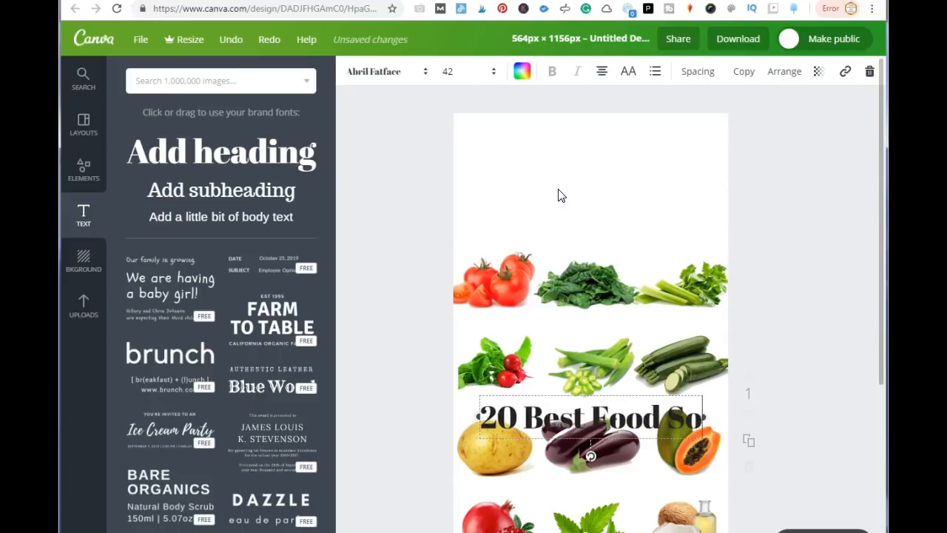
text(urces O)
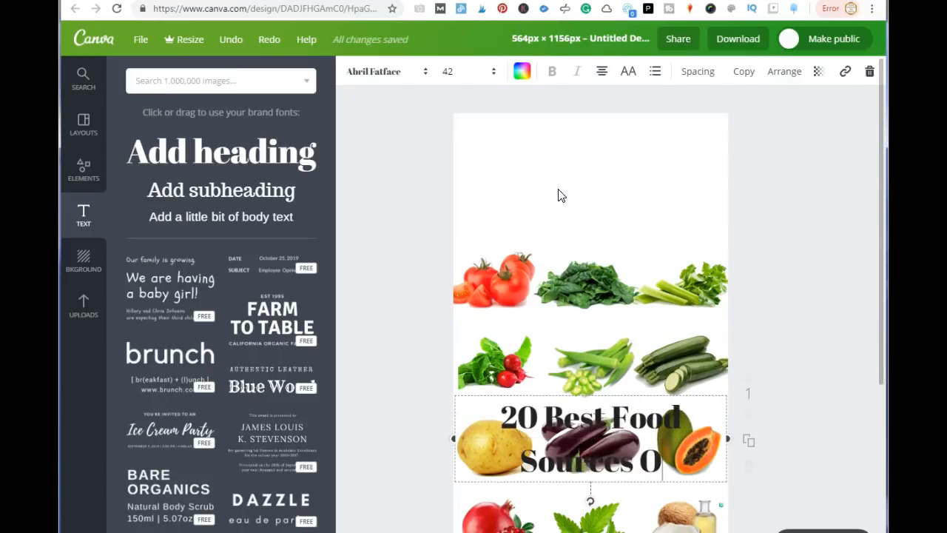
text(f)
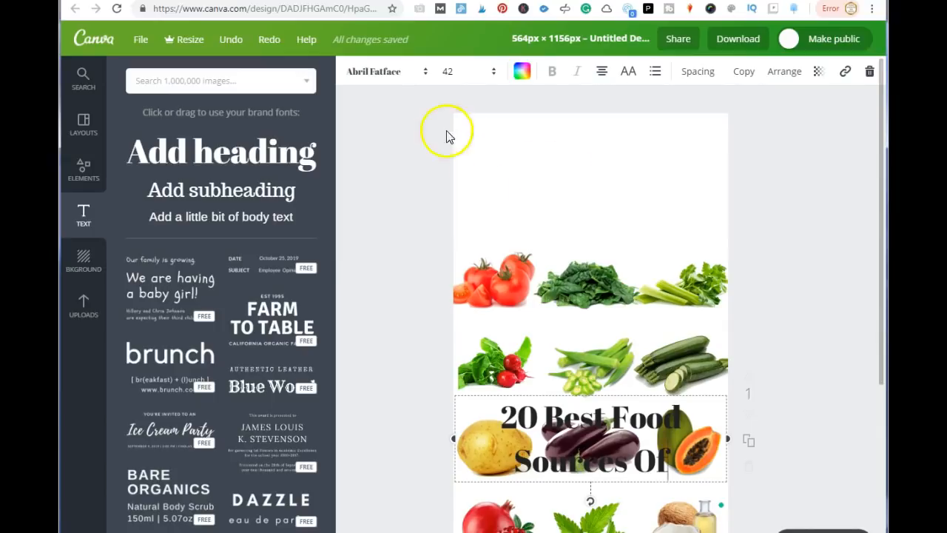
click(835, 345)
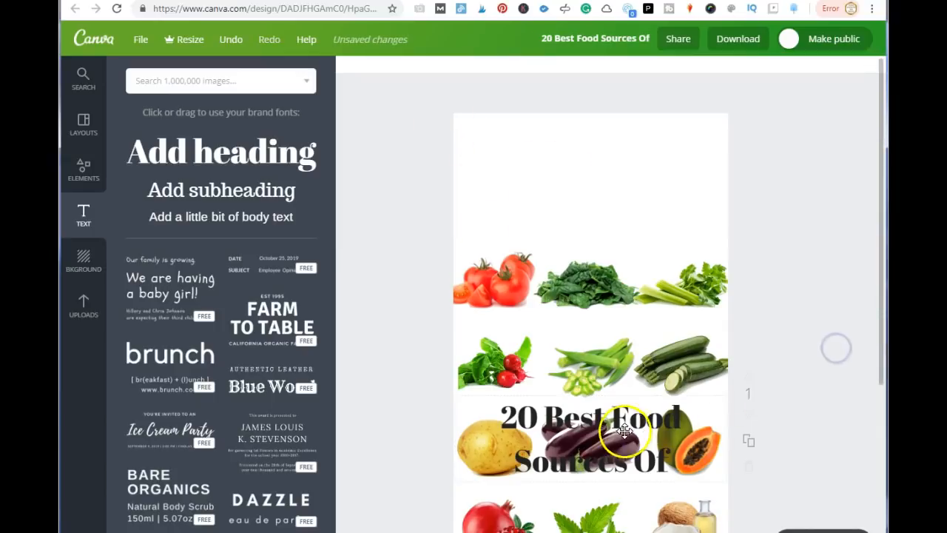
Step: Move the "20 Best Food Sources Of" heading to the top of the page and set its line height to 0.91
drag(612, 419, 604, 147)
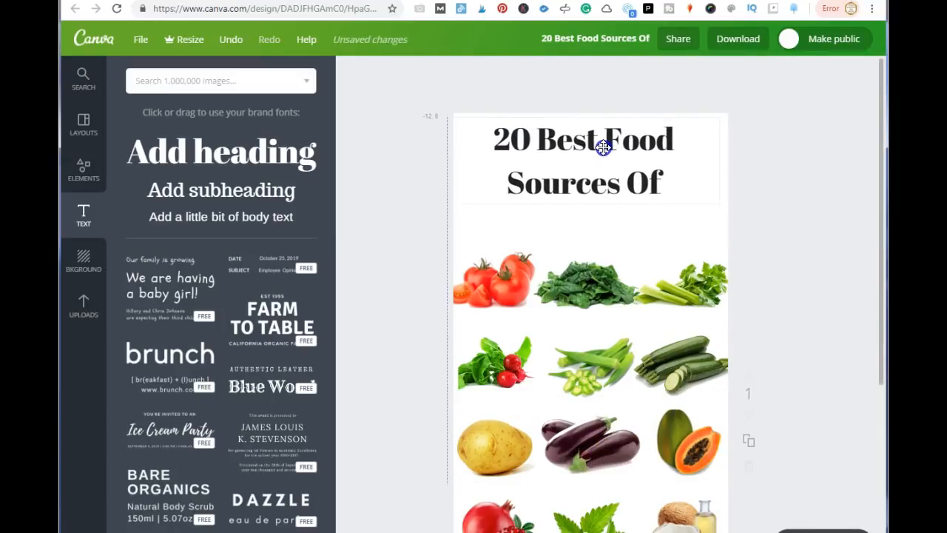
click(699, 74)
drag(794, 139, 774, 142)
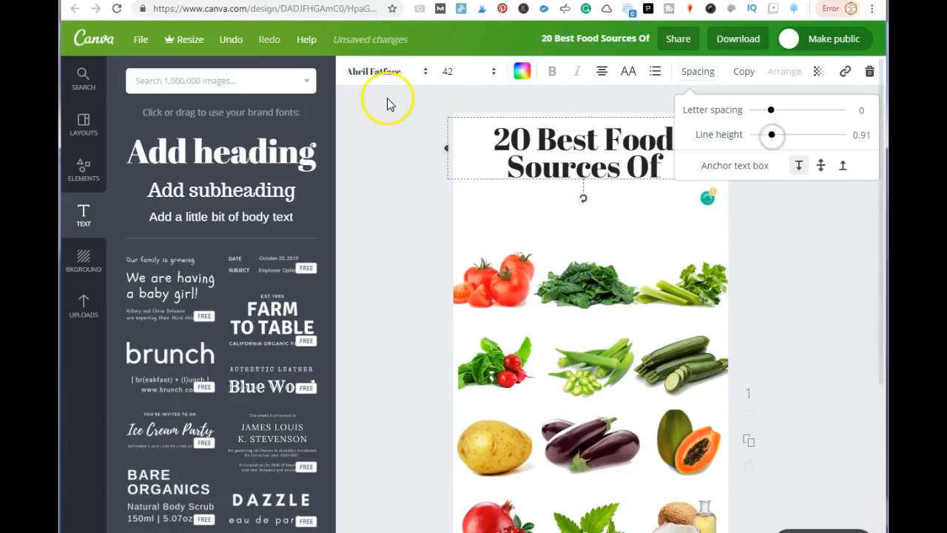
Step: Set the "20 Best Food Sources Of" heading in Aileron Regular, with uppercase letters and bold
click(371, 74)
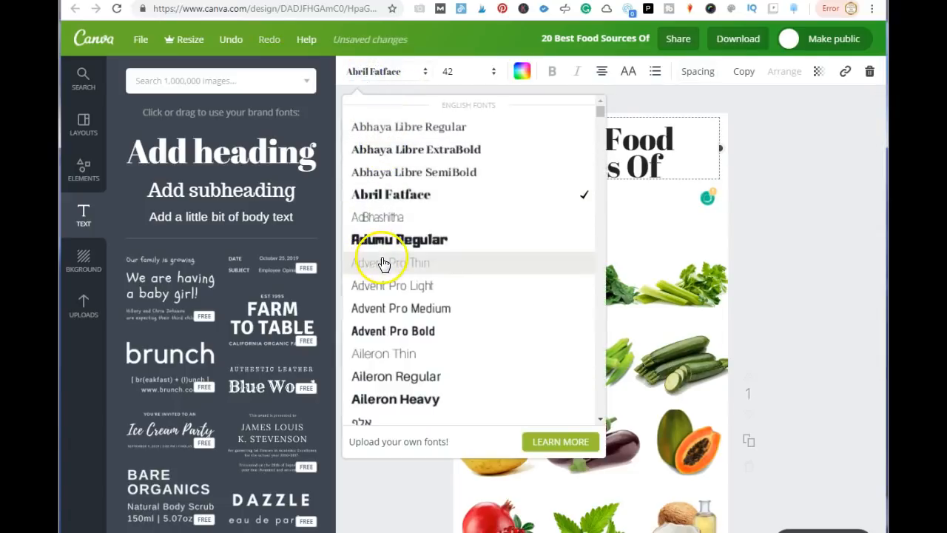
scroll(380, 264, down, 3)
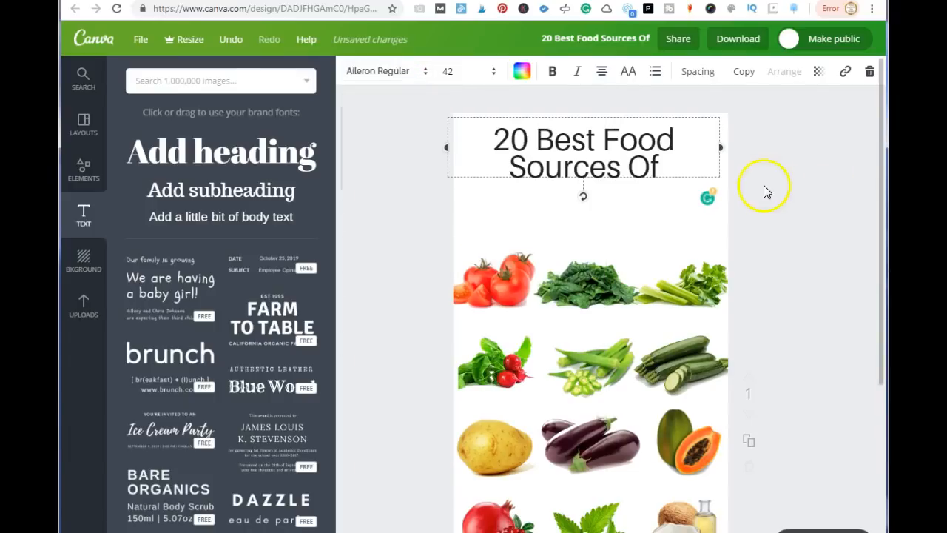
click(624, 72)
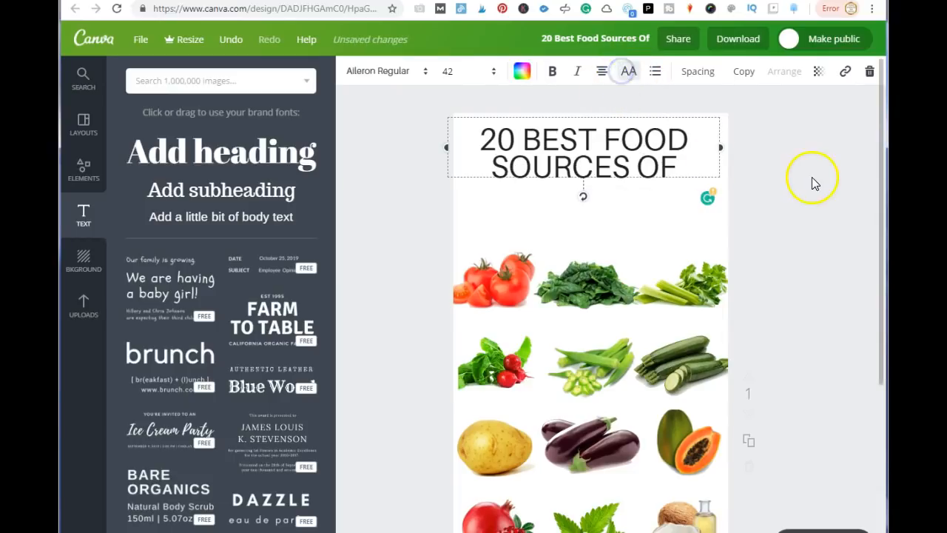
click(552, 72)
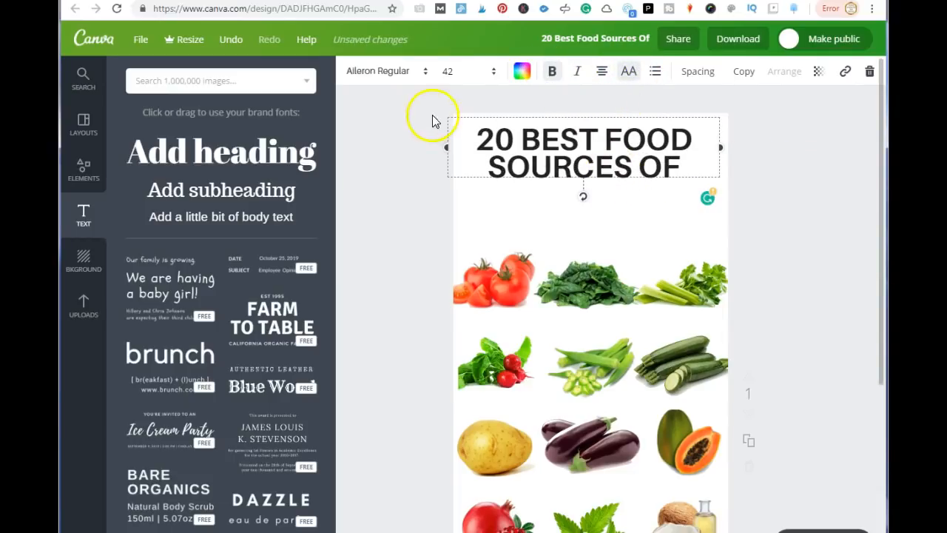
Step: Colour the heading with the green brand colour and centre it at the top of the page
click(520, 73)
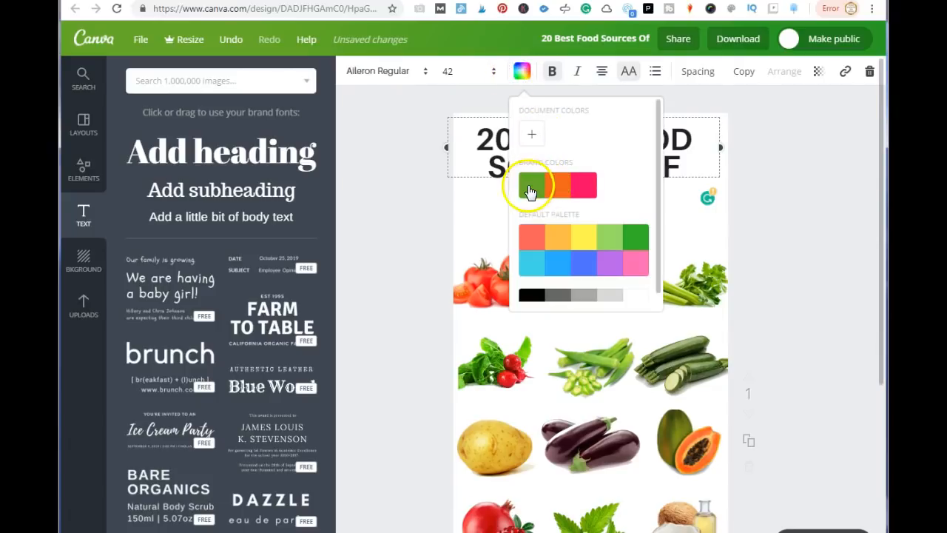
click(542, 185)
click(813, 181)
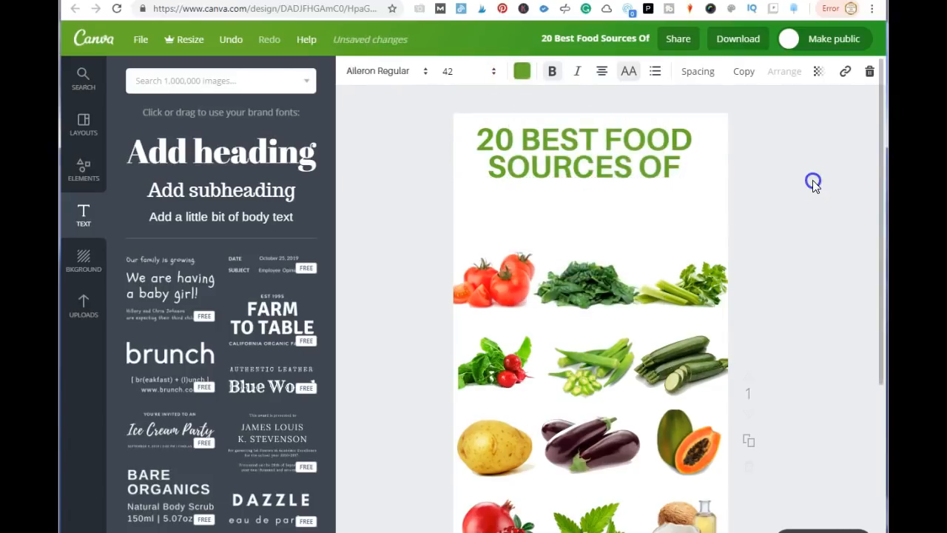
drag(604, 159, 606, 158)
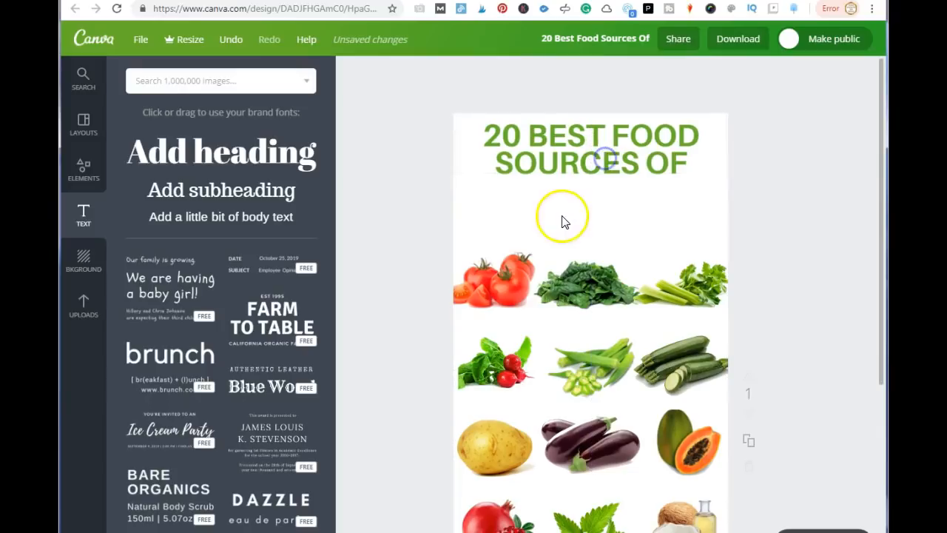
Step: Add a second heading that reads "Vitamin C" and place it directly below "20 Best Food Sources Of"
click(232, 156)
text(V)
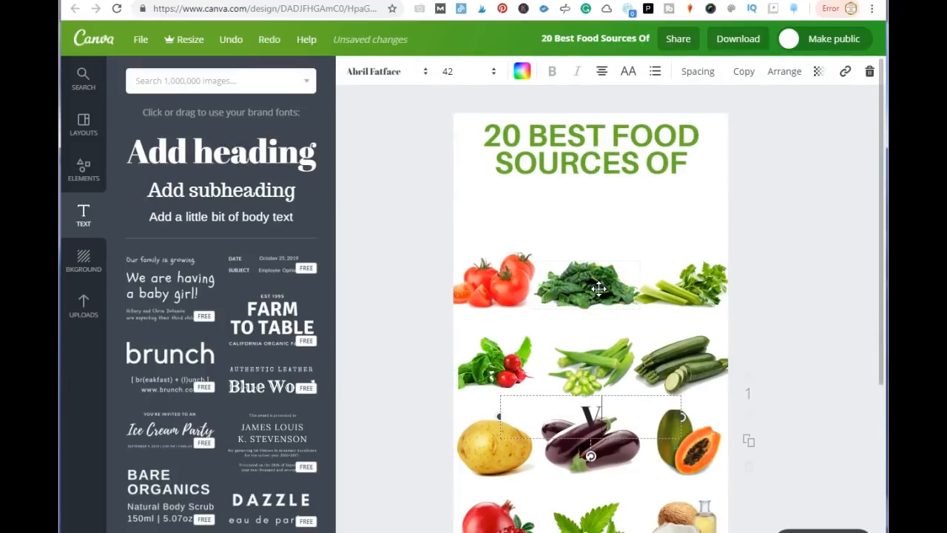
text(itamin)
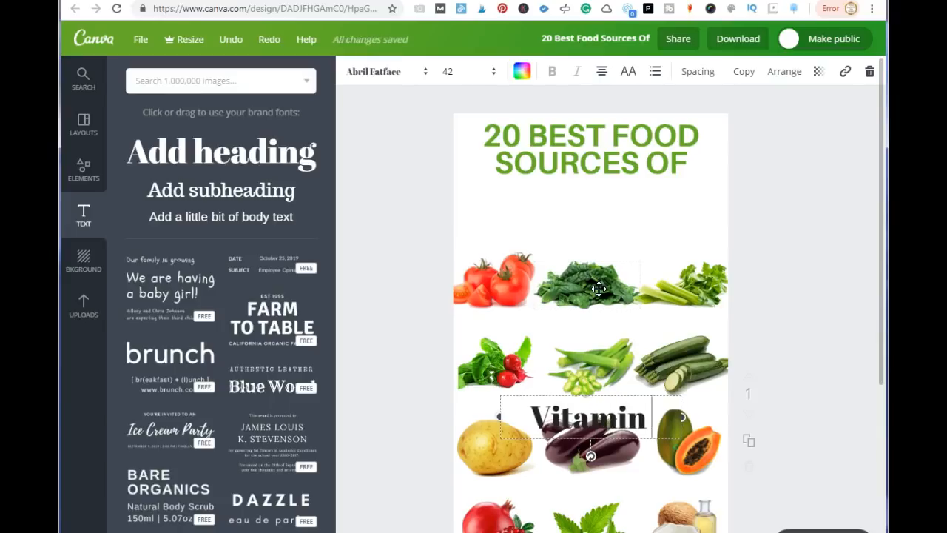
text( C)
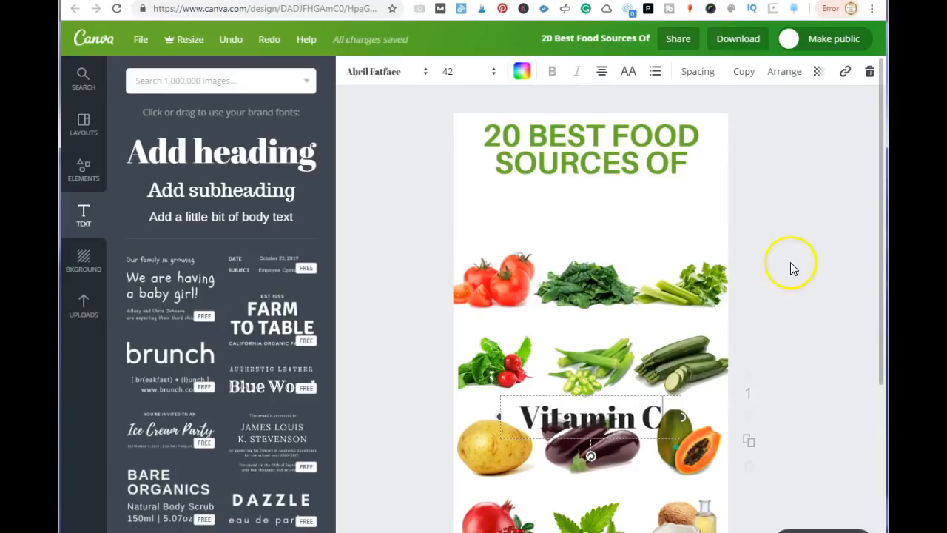
drag(627, 423, 622, 206)
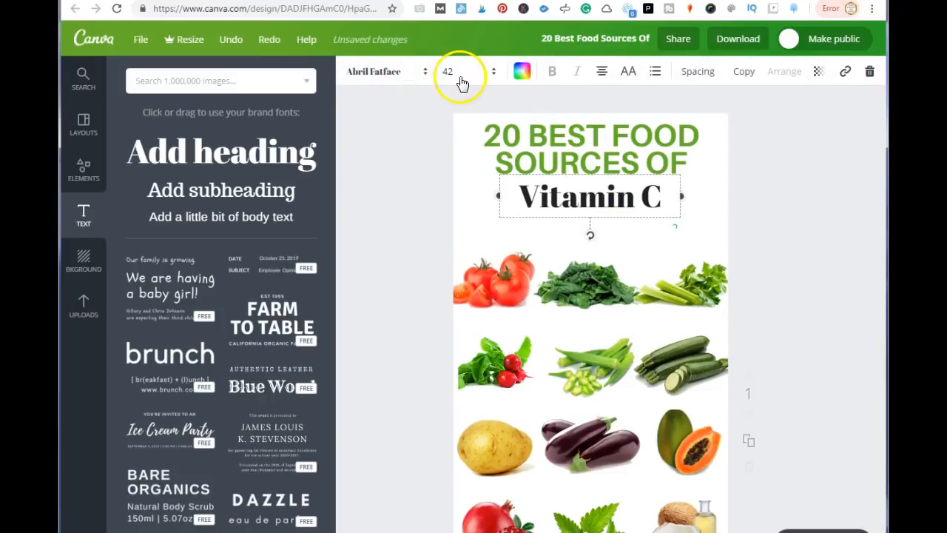
Step: Format the "Vitamin C" heading as Aileron Regular, size 64, bold and uppercase, and move it up close under the first heading
click(450, 71)
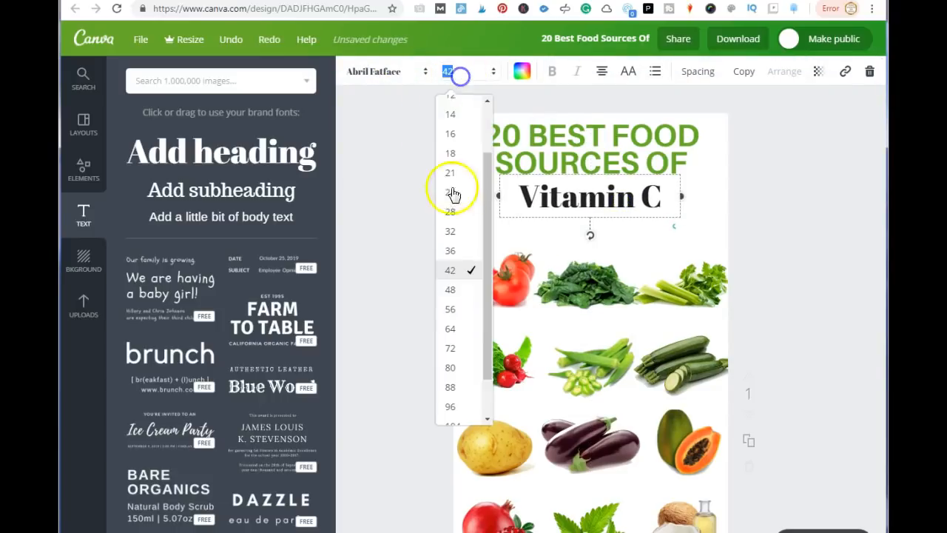
click(453, 330)
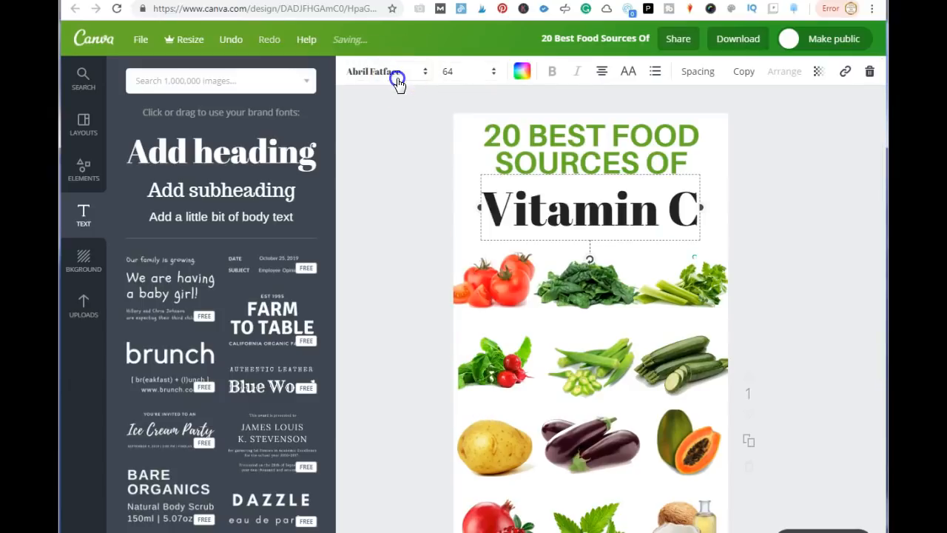
click(396, 73)
click(386, 150)
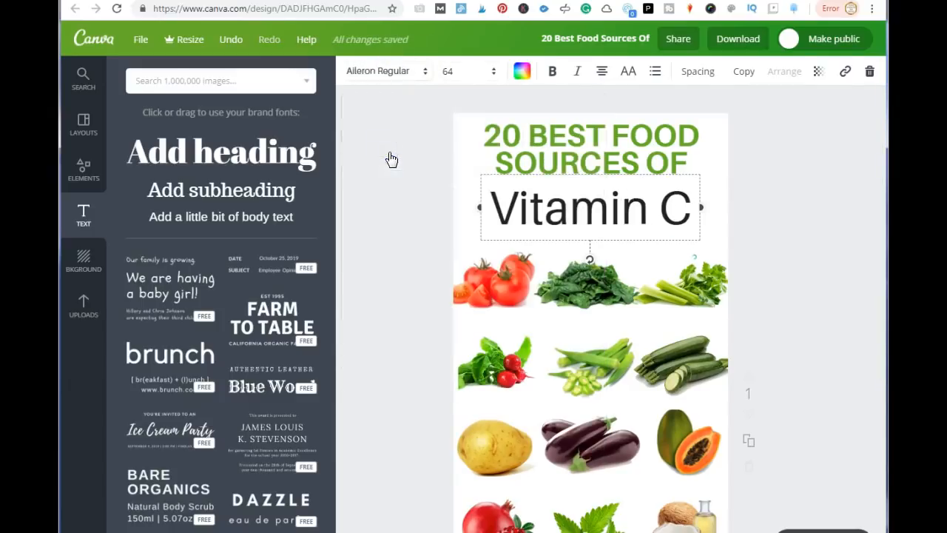
click(551, 72)
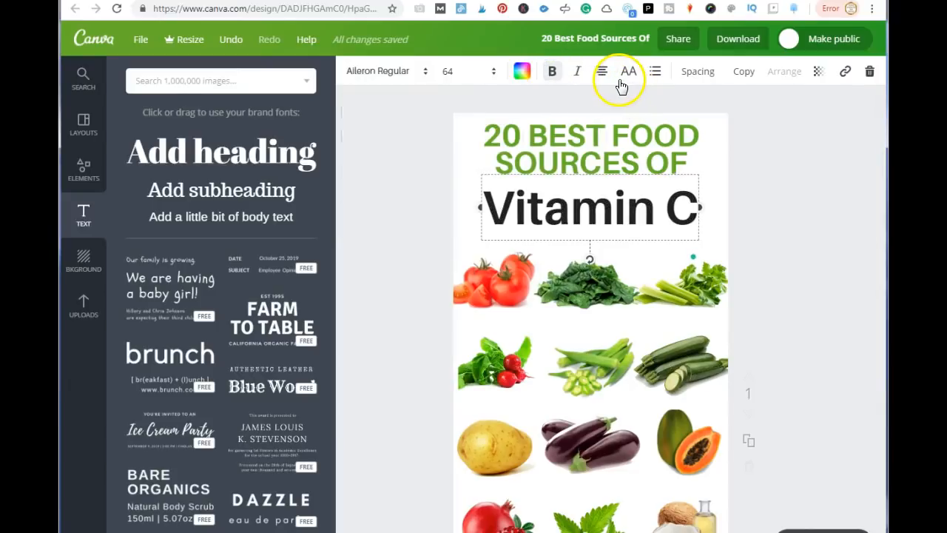
click(628, 72)
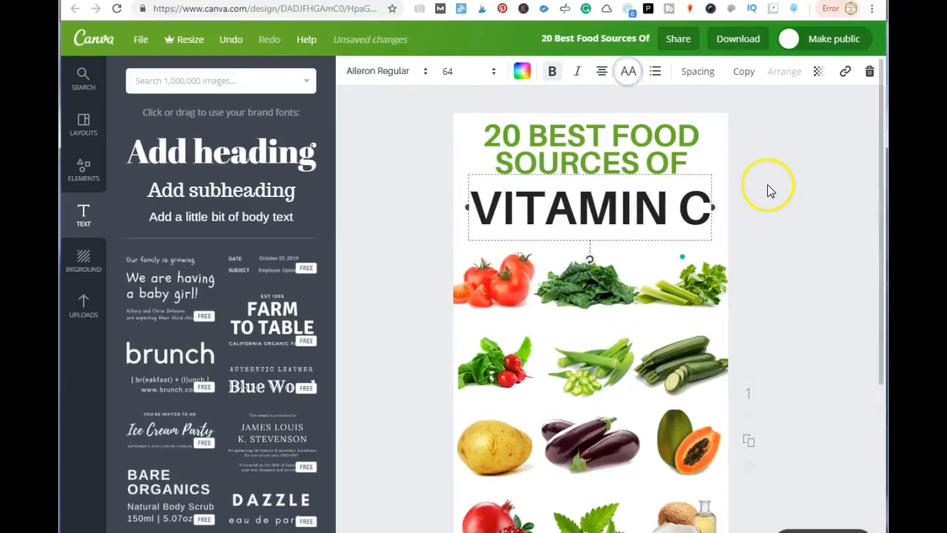
drag(641, 207, 605, 205)
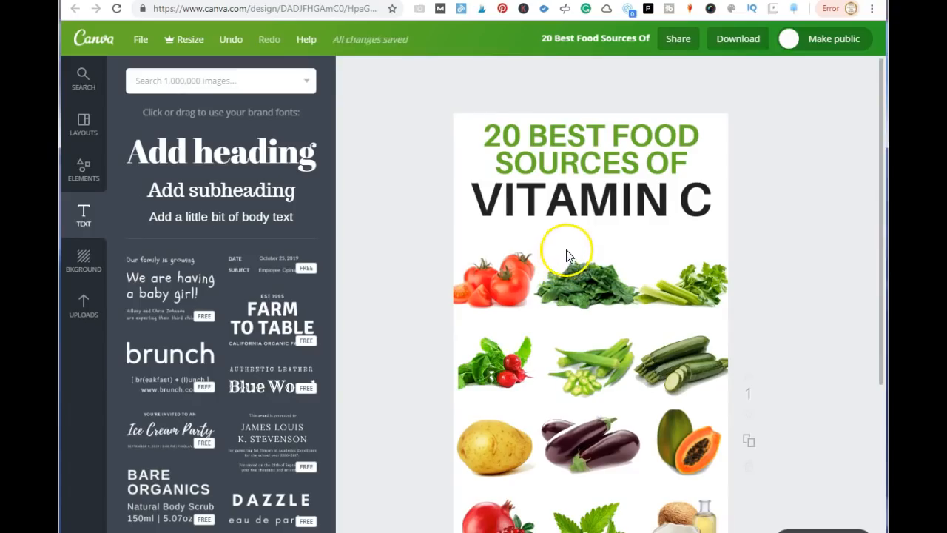
Step: Add a subheading to the page that reads "Per 100 Gram"
click(228, 198)
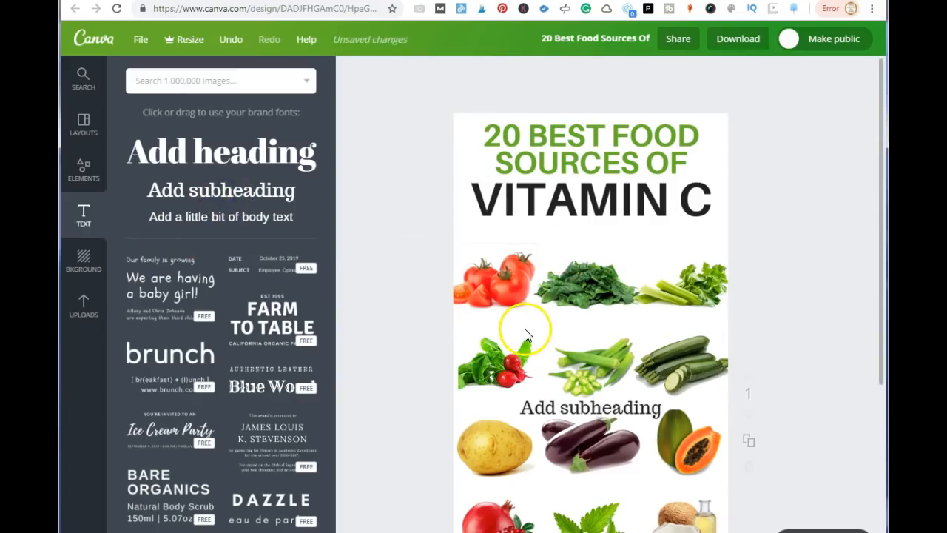
text(Per)
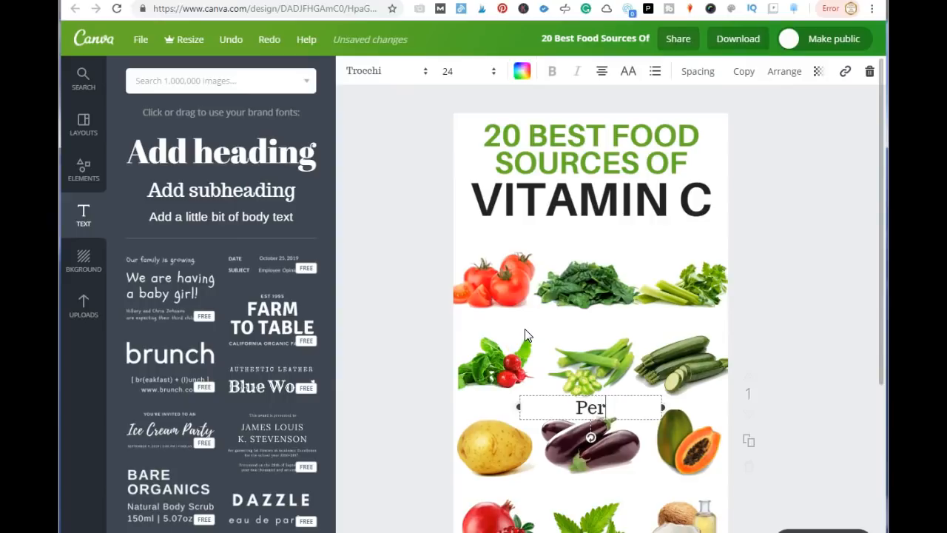
text( 100)
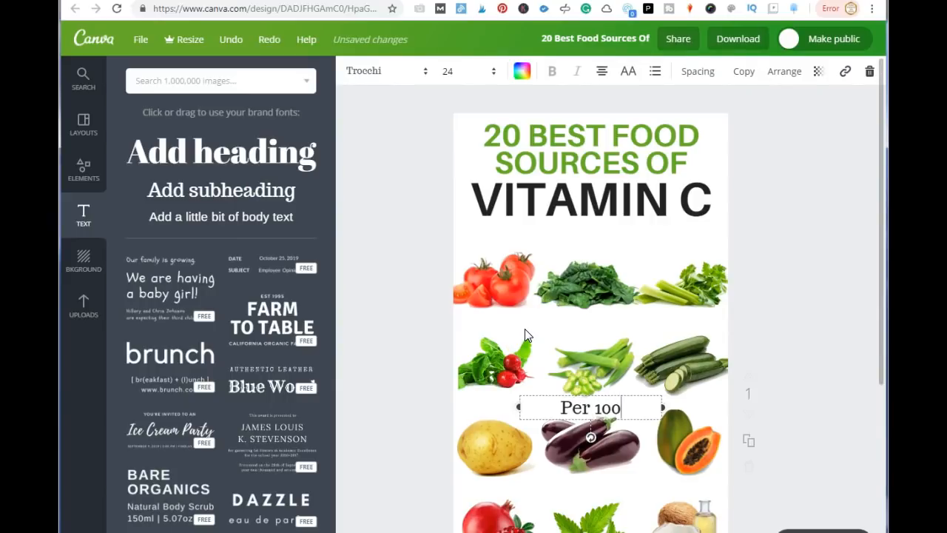
text( Gram)
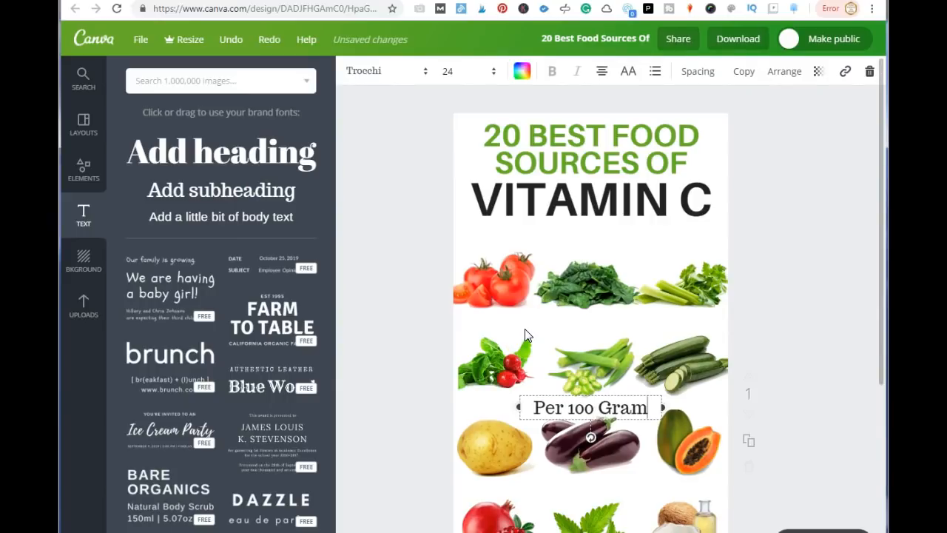
click(496, 329)
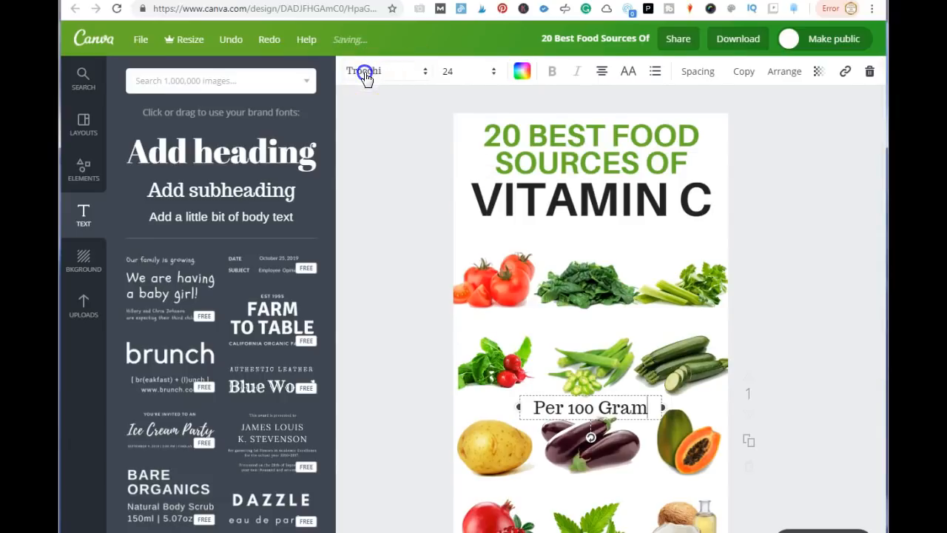
Step: Set the "Per 100 Gram" subheading to bold Aileron Regular, size 16, and centre it just below the "Vitamin C" heading
click(363, 70)
click(386, 128)
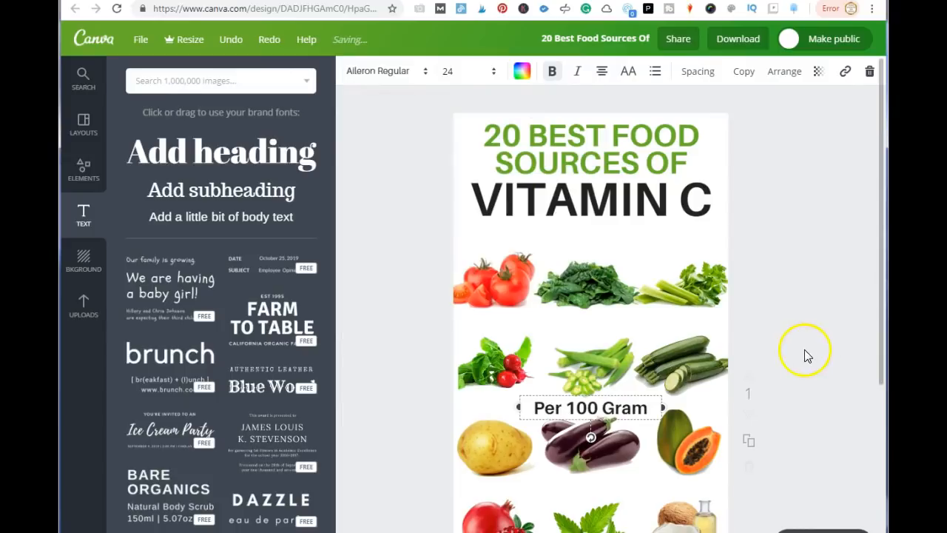
click(447, 70)
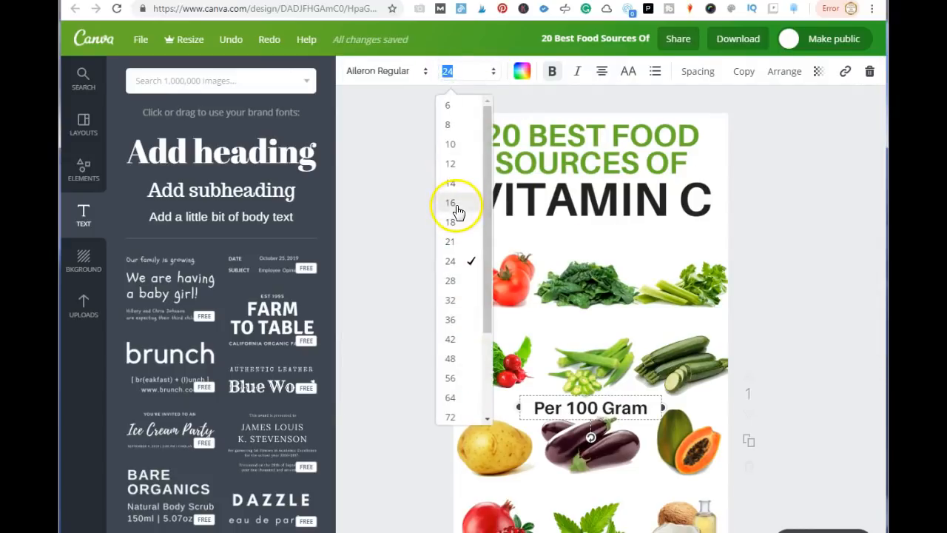
click(455, 202)
click(817, 353)
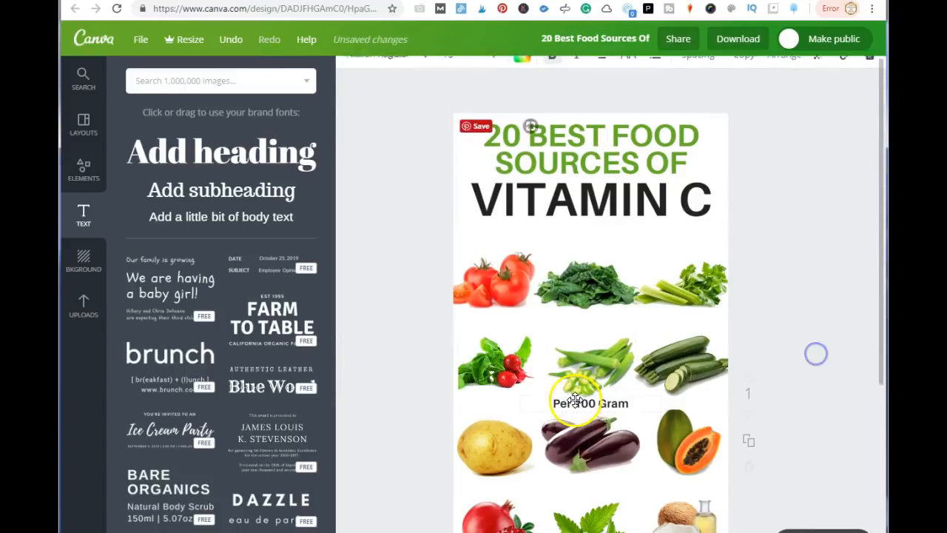
drag(586, 405, 589, 232)
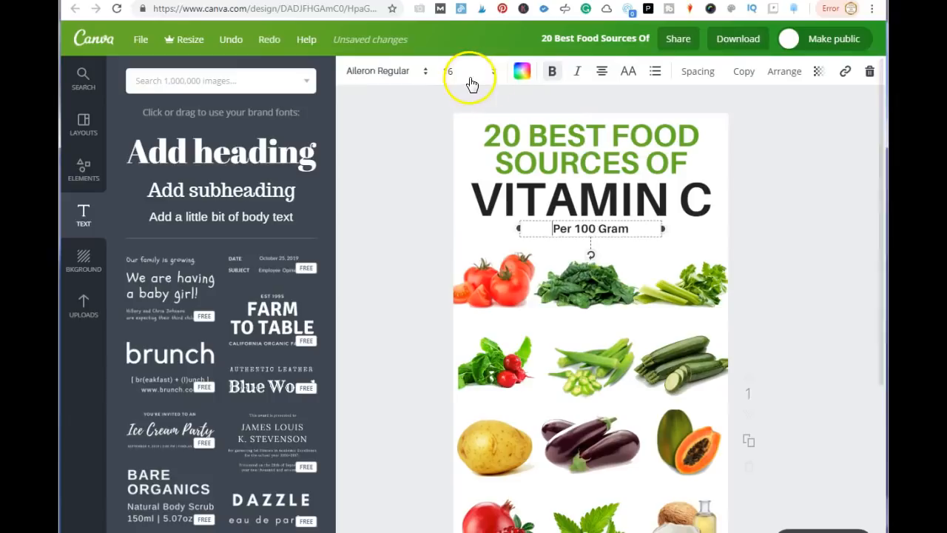
Step: Give the "Per 100 Gram" subheading a custom orange-red text colour
click(522, 71)
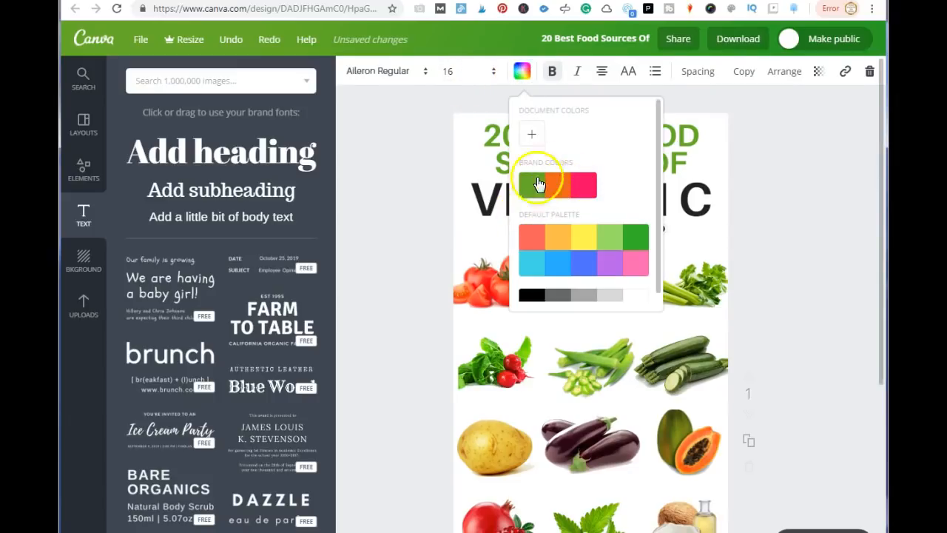
click(532, 133)
click(658, 214)
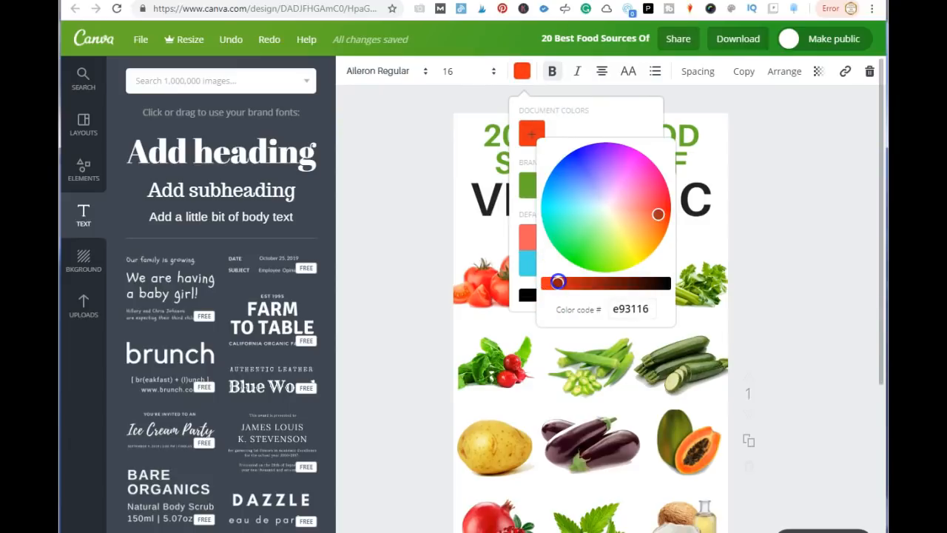
click(786, 258)
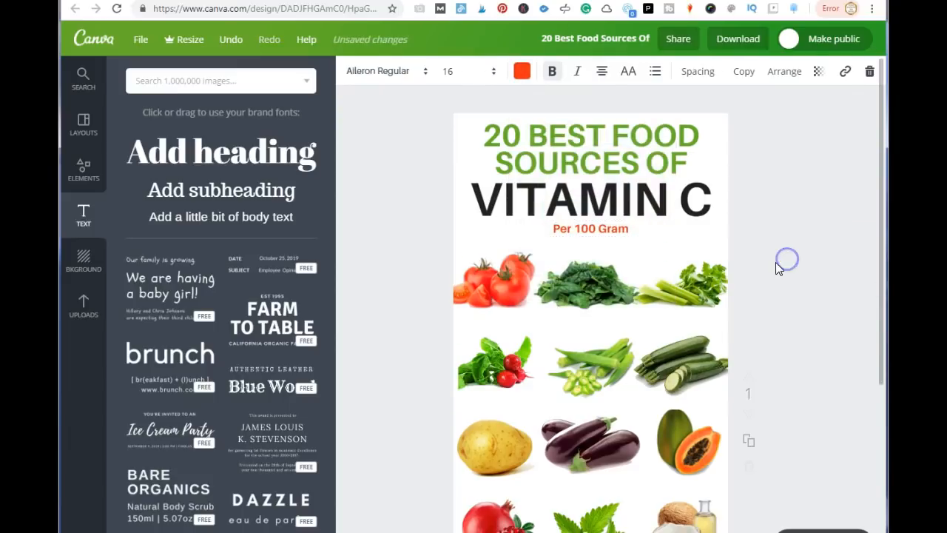
click(787, 259)
Step: Add a solid ellipse shape to the page and shrink it to a small badge below the tomato image
scroll(645, 338, down, 3)
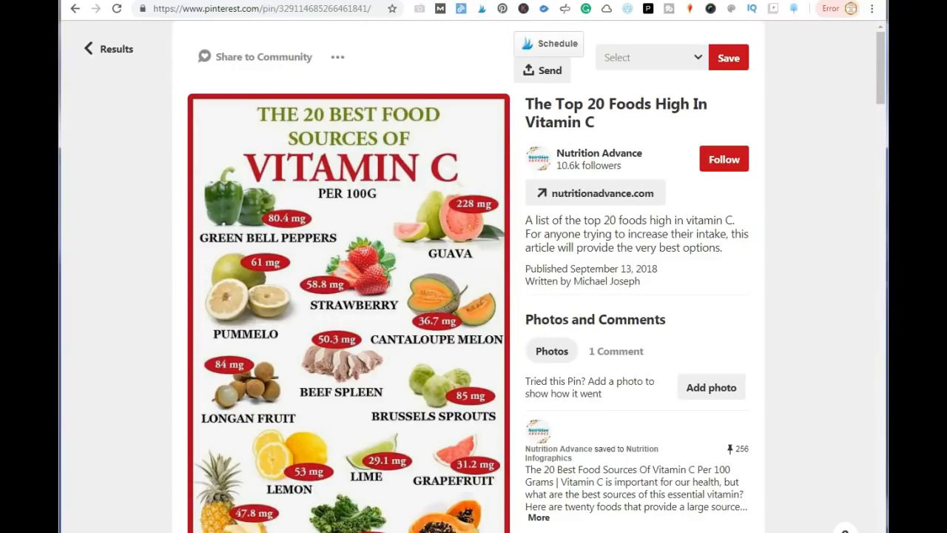
click(606, 1)
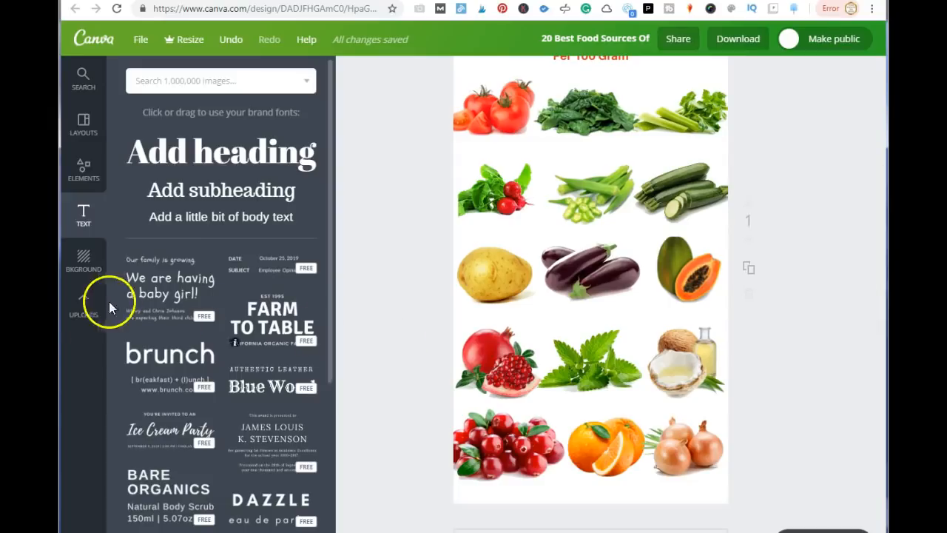
click(86, 183)
click(152, 237)
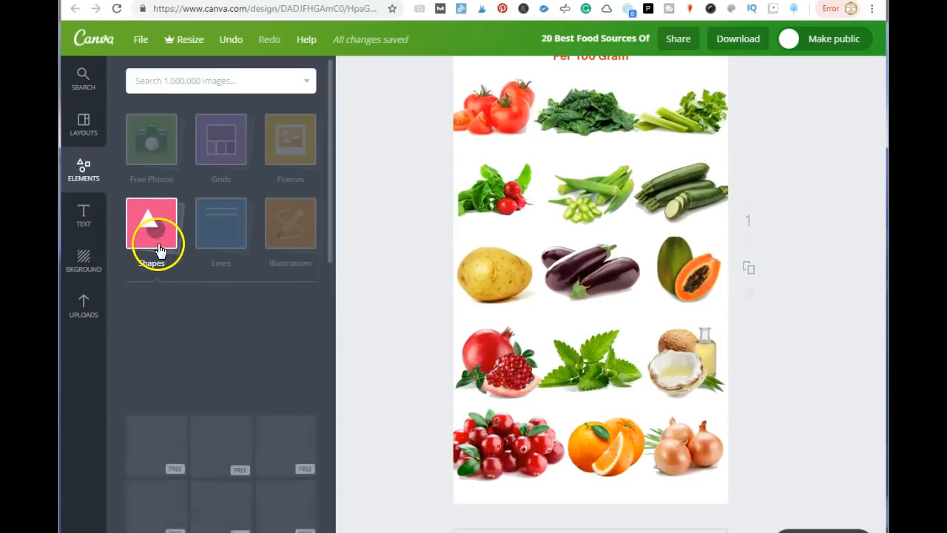
scroll(211, 359, down, 5)
scroll(215, 369, down, 2)
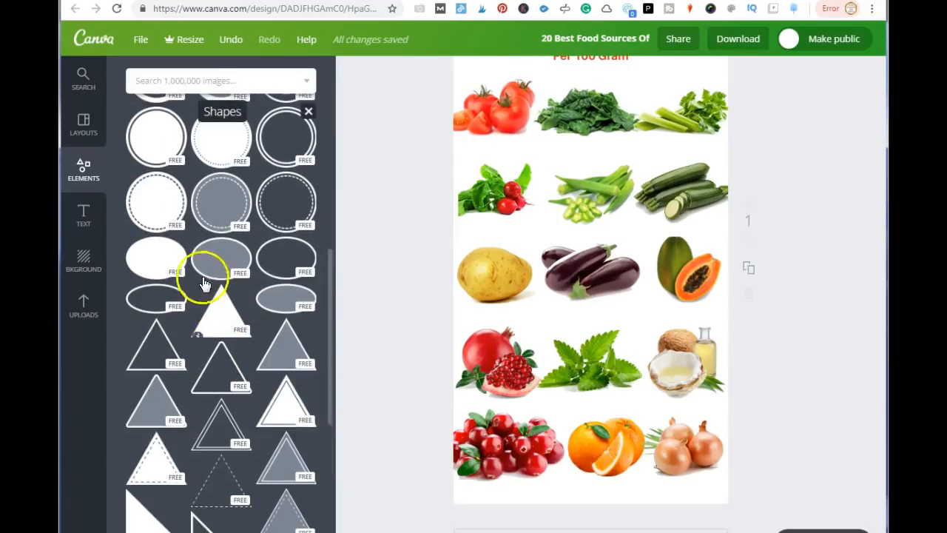
scroll(229, 341, up, 2)
click(159, 438)
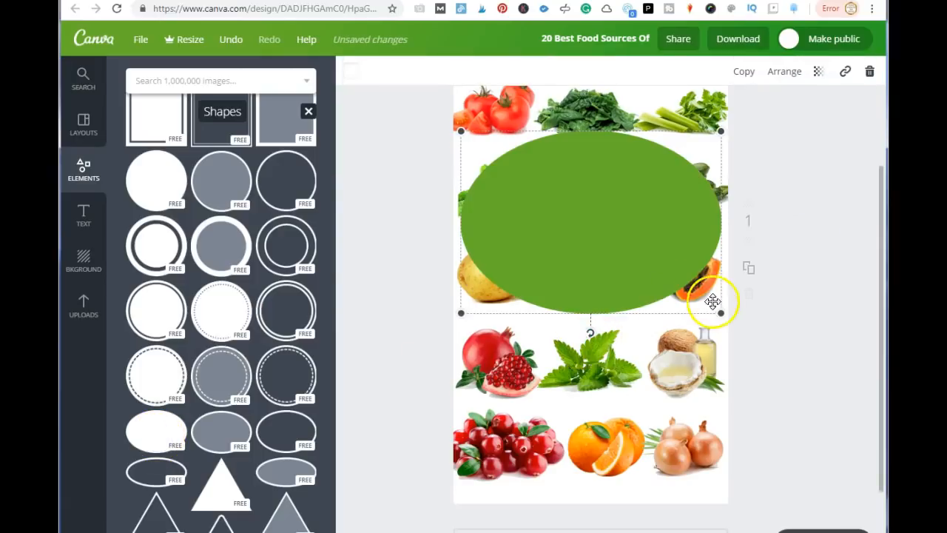
drag(721, 313, 505, 151)
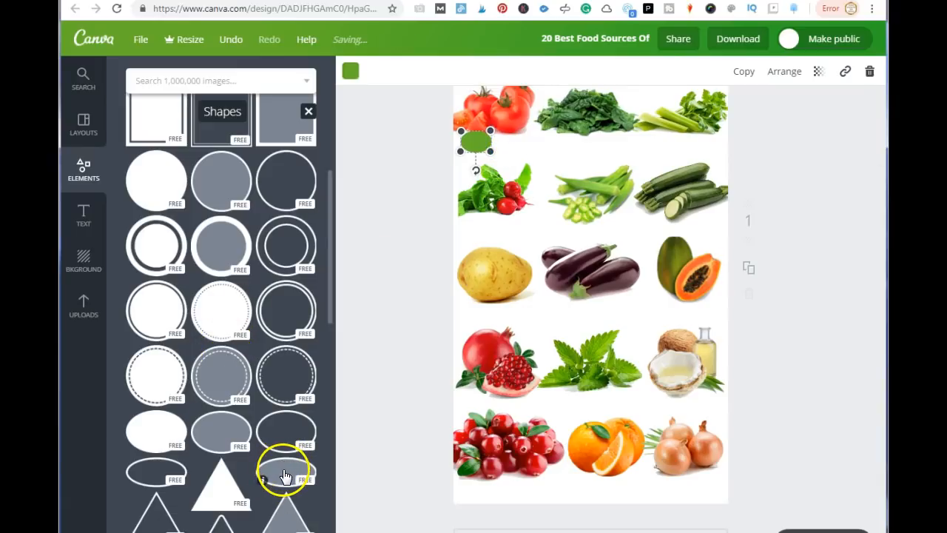
Step: Enlarge the small oval to about 75 × 53 and fill it with the document's orange-red colour
scroll(211, 344, down, 5)
scroll(212, 348, down, 12)
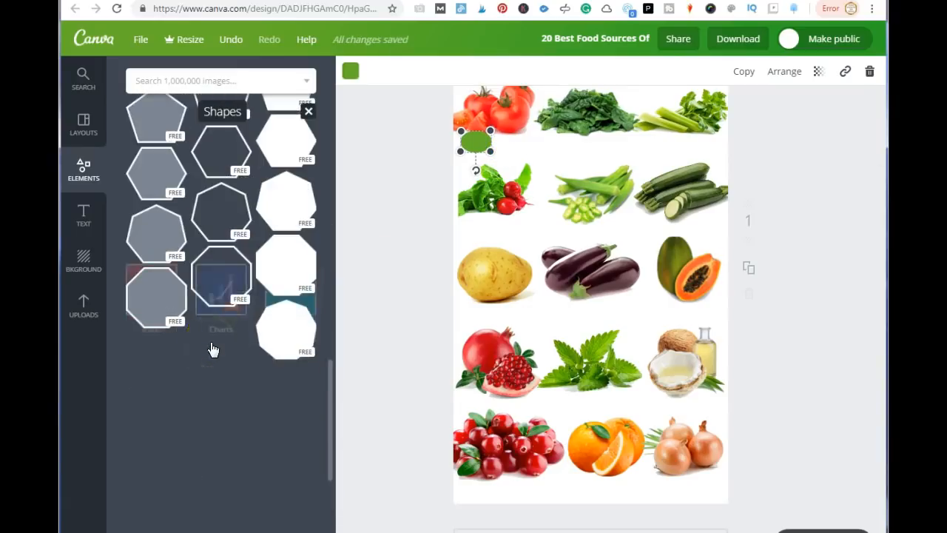
scroll(213, 346, up, 20)
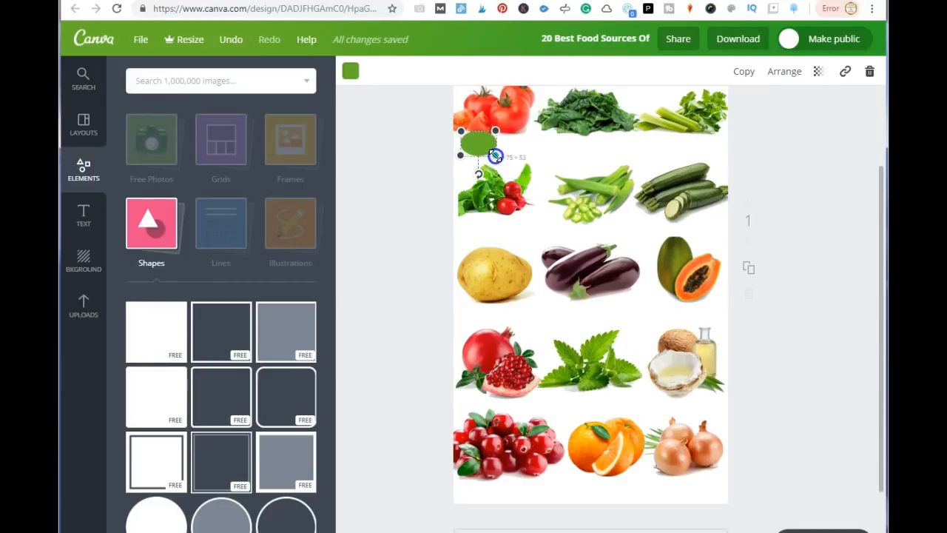
click(351, 70)
click(386, 133)
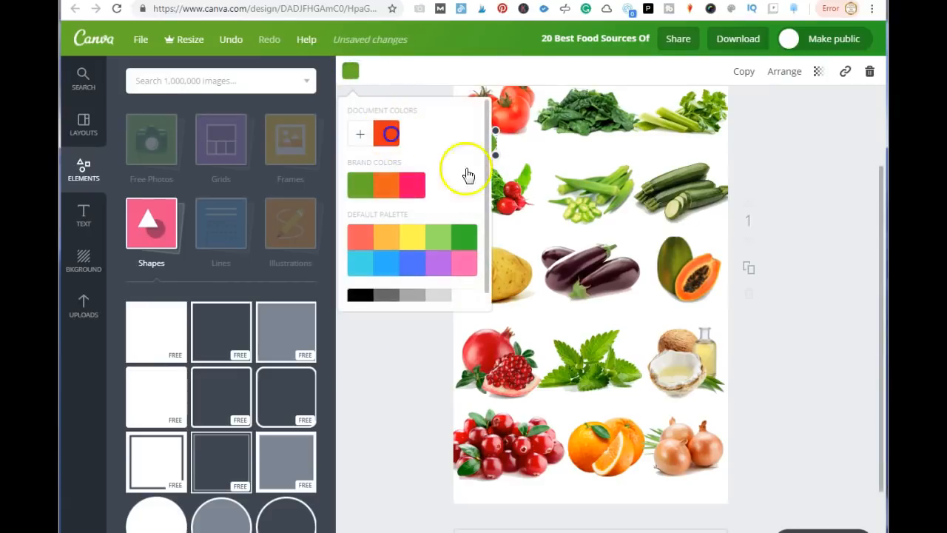
click(787, 207)
Step: Move the orange-red oval onto the upper-left part of the tomato image
drag(486, 148, 529, 97)
scroll(561, 148, up, 3)
drag(530, 264, 496, 255)
Step: Add a subheading to the page that reads "Tomatoes"
click(84, 215)
click(227, 190)
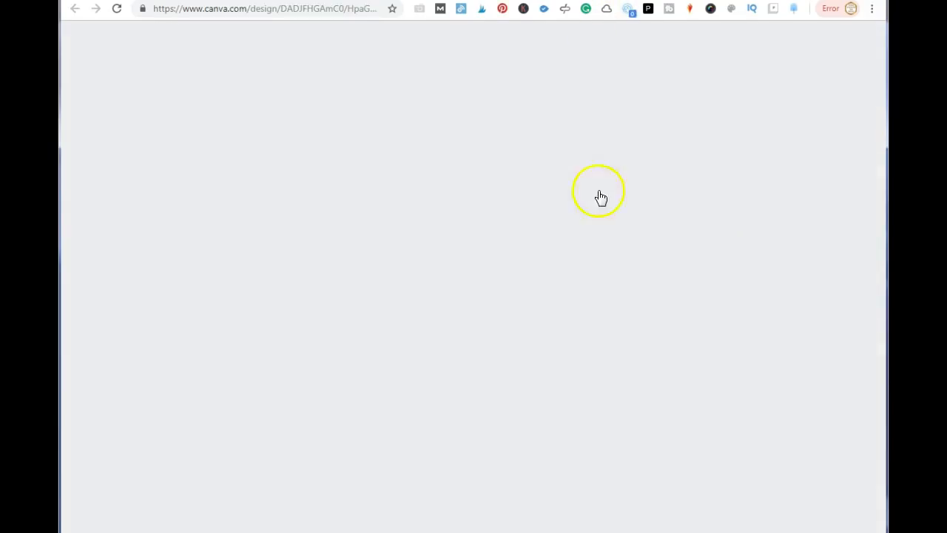
key(BackSpace)
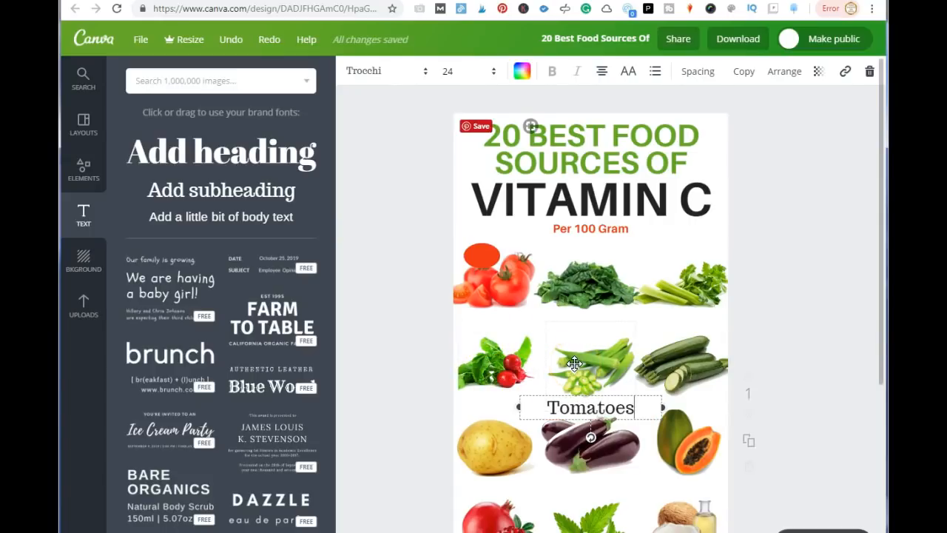
Step: Format the "Tomatoes" label as bold Aileron Regular, size 18, and move it directly below the tomato image
click(377, 71)
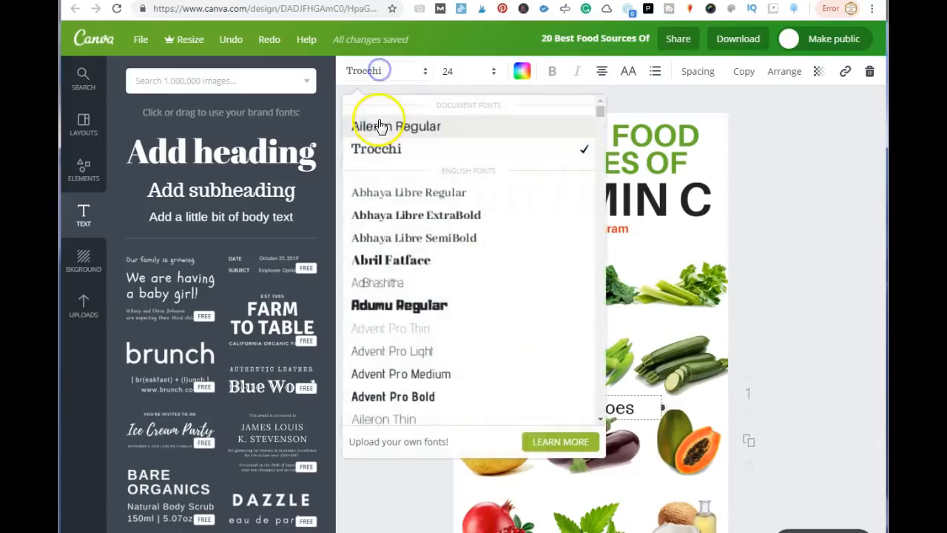
click(379, 130)
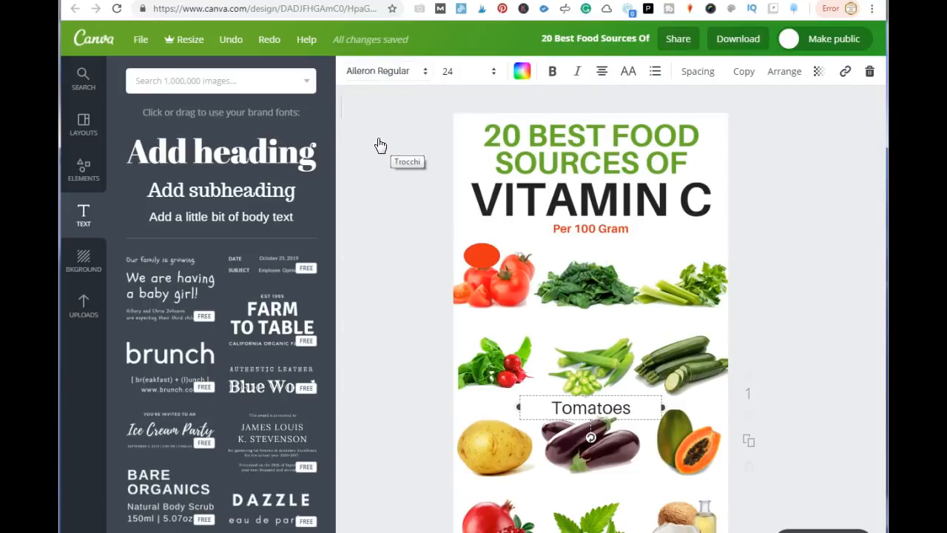
click(552, 72)
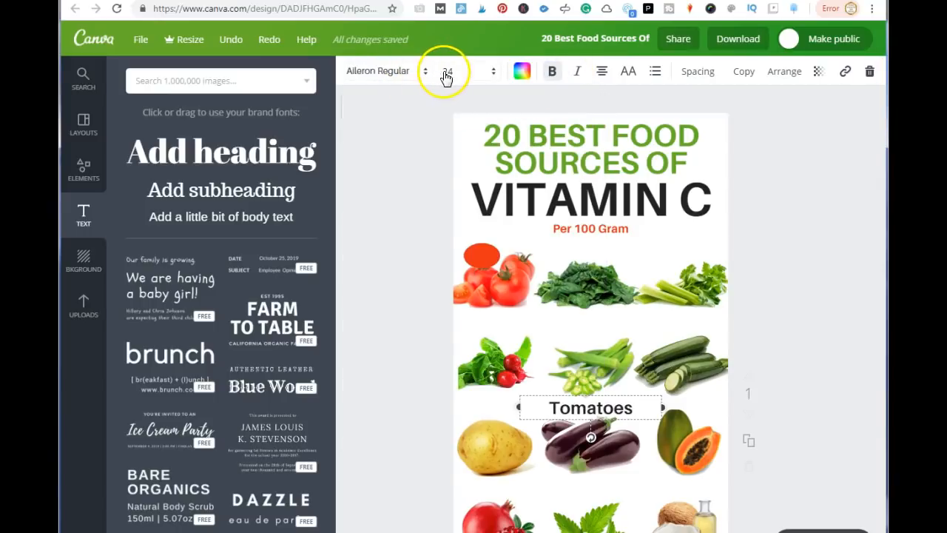
click(444, 72)
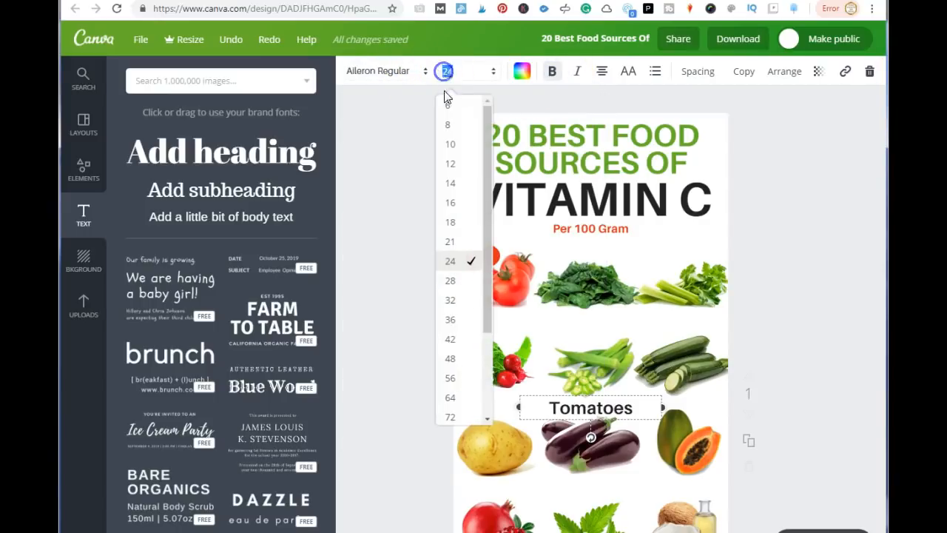
click(450, 222)
drag(607, 405, 513, 321)
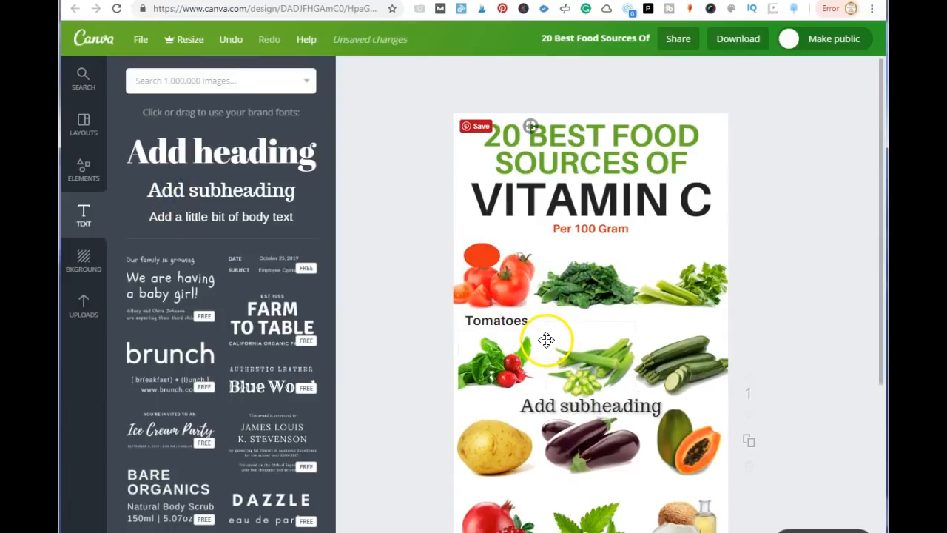
Step: Add a subheading that reads "100G" and format it as bold Aileron Regular, size 14
text(100)
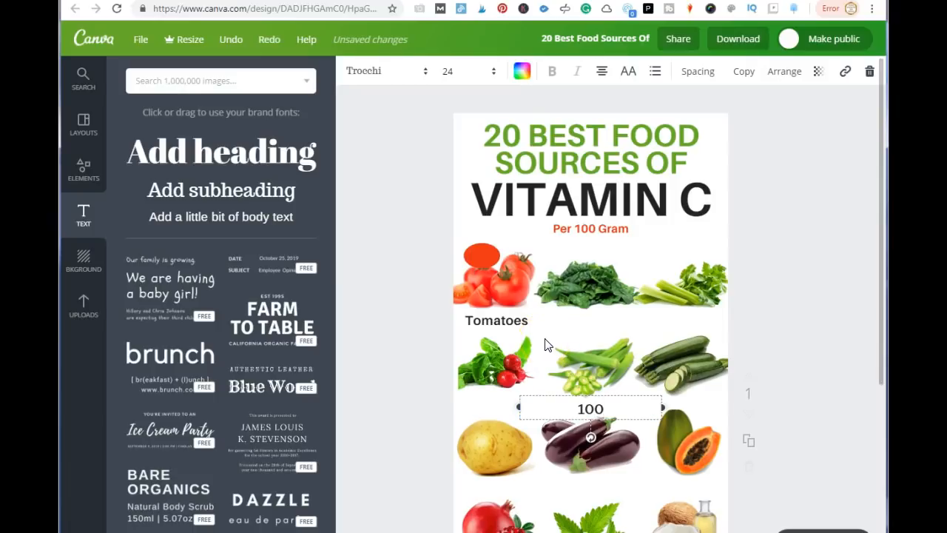
click(387, 125)
click(451, 72)
click(453, 184)
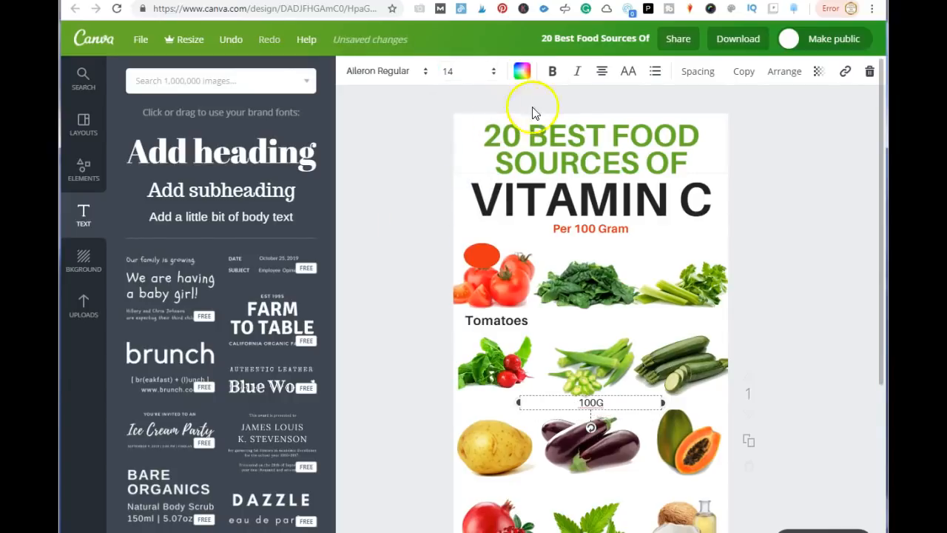
click(784, 349)
Step: Place the "100G" text on the oval over the tomatoes and colour it white
drag(590, 403, 490, 257)
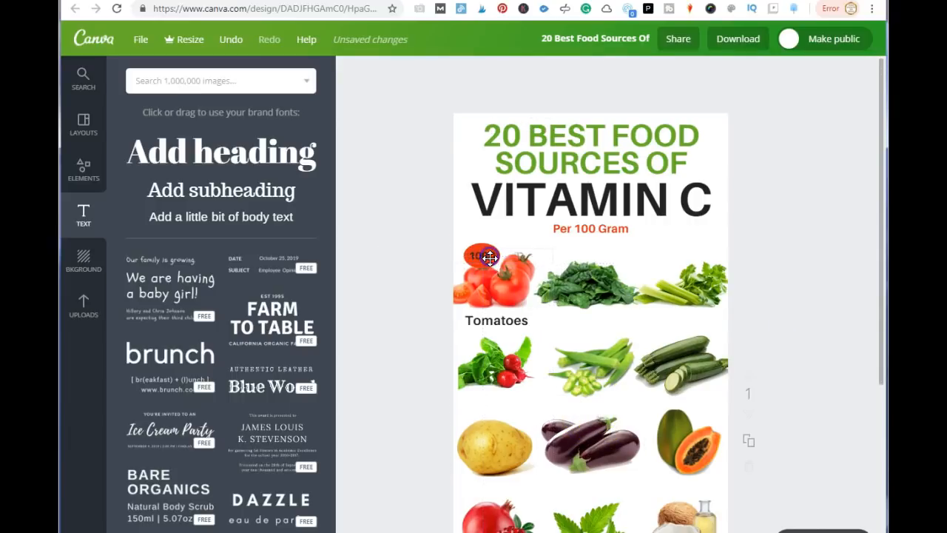
click(483, 257)
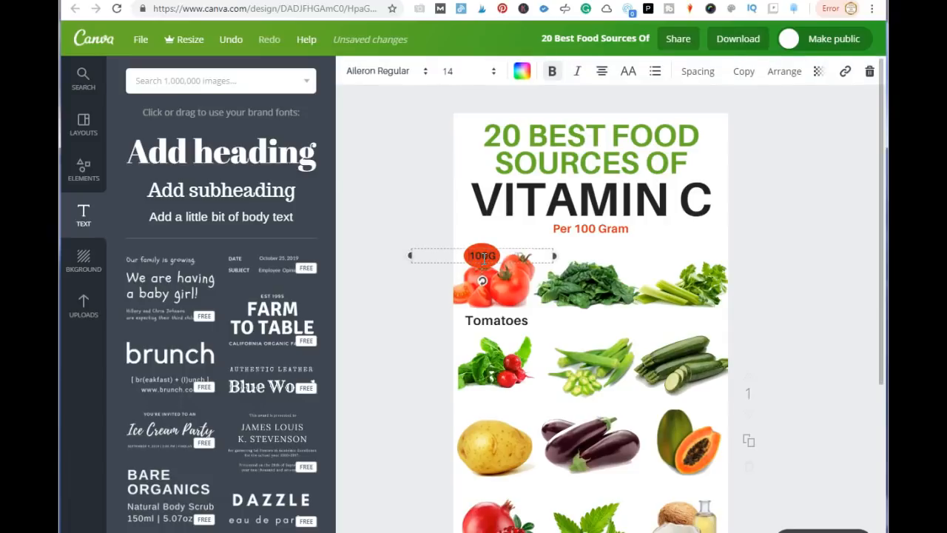
click(520, 71)
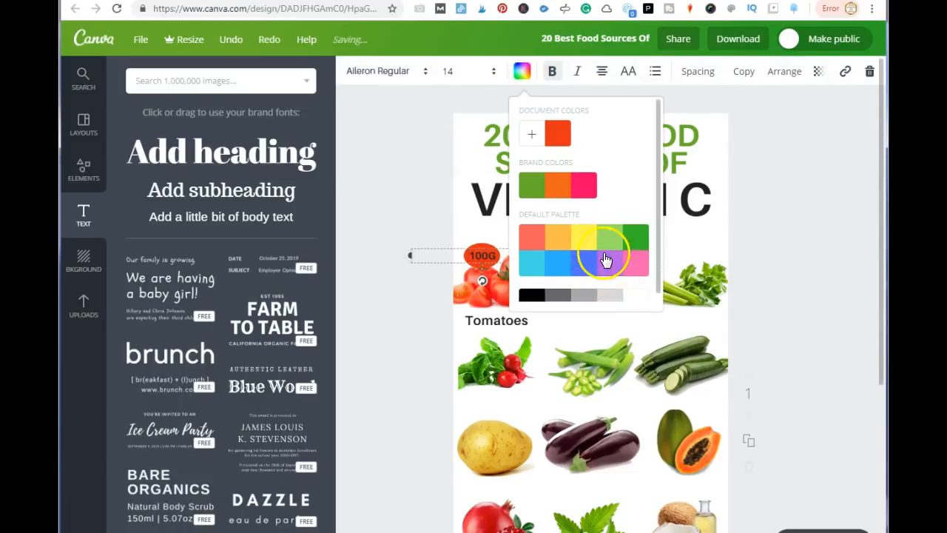
click(804, 277)
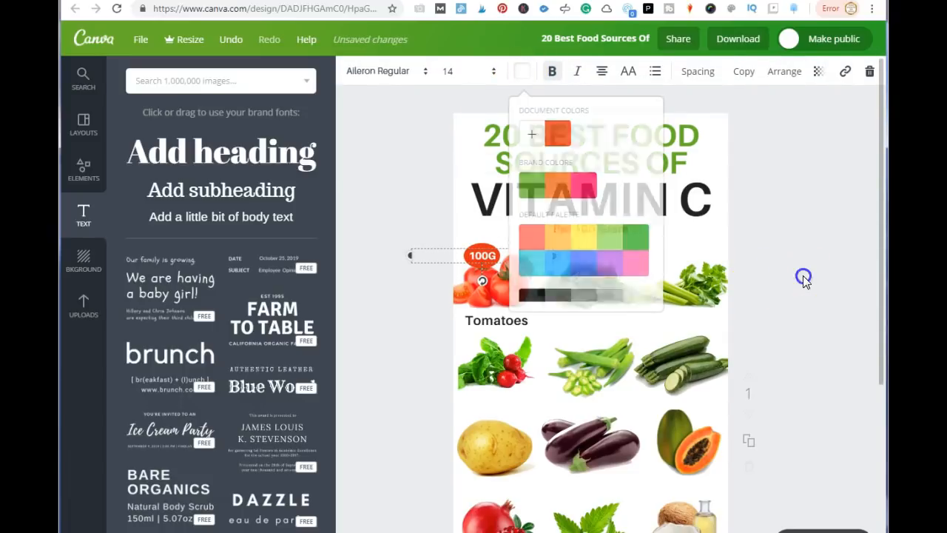
click(732, 432)
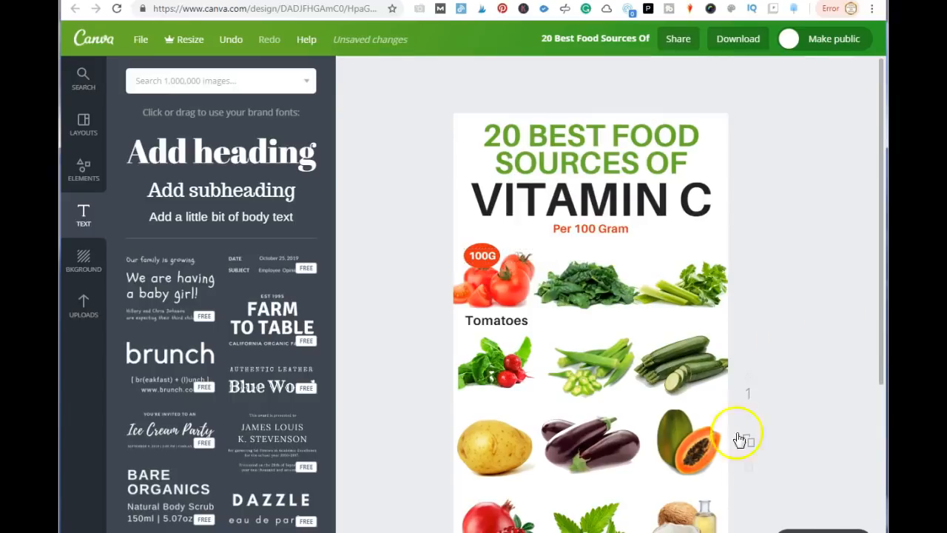
Step: Nudge the "Tomatoes" label slightly left beneath the tomato image
click(503, 324)
click(819, 321)
click(507, 329)
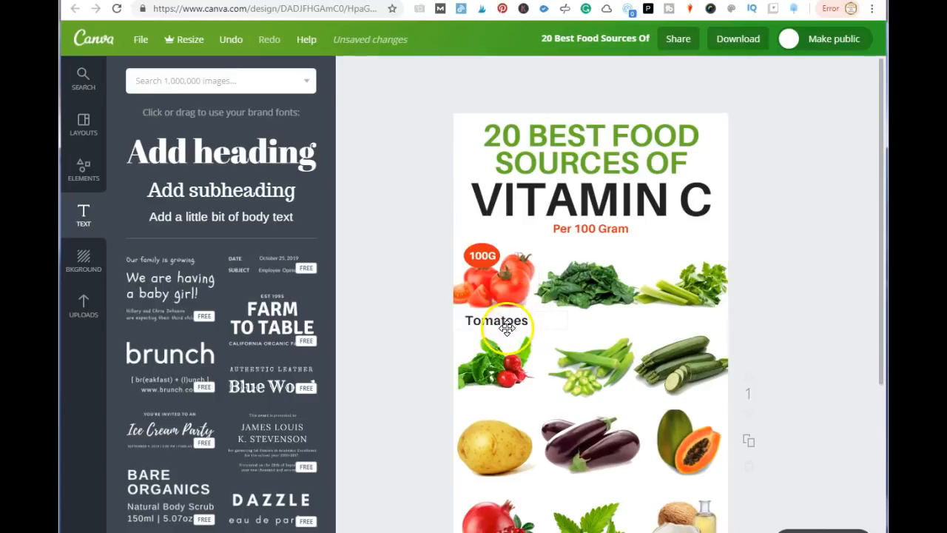
drag(506, 321, 502, 321)
Step: Colour the "100G" text black and move it off the oval to the free space just above
click(483, 254)
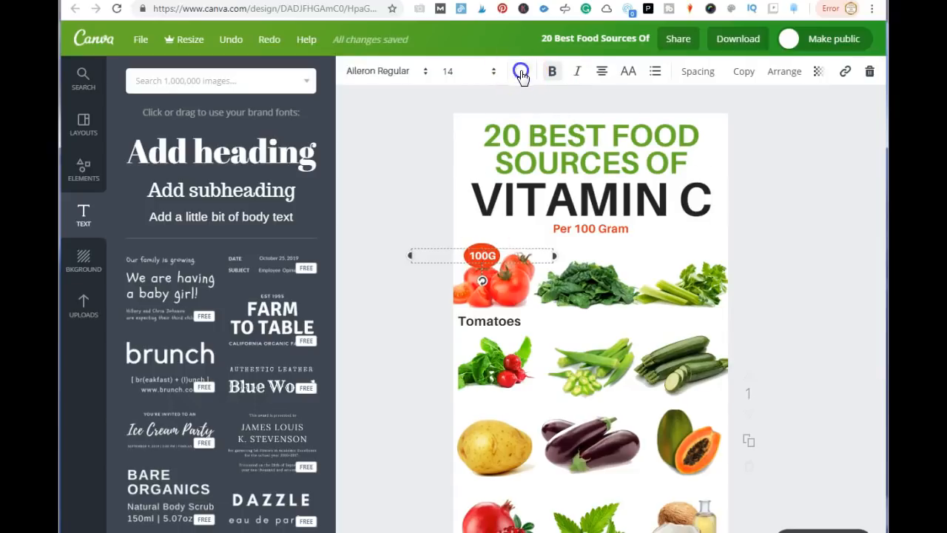
click(521, 71)
click(532, 295)
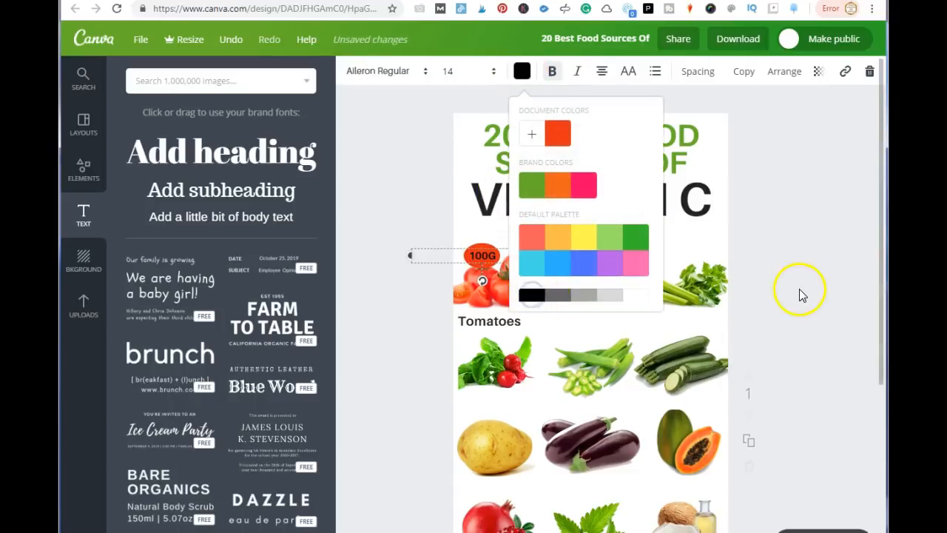
click(802, 295)
click(812, 287)
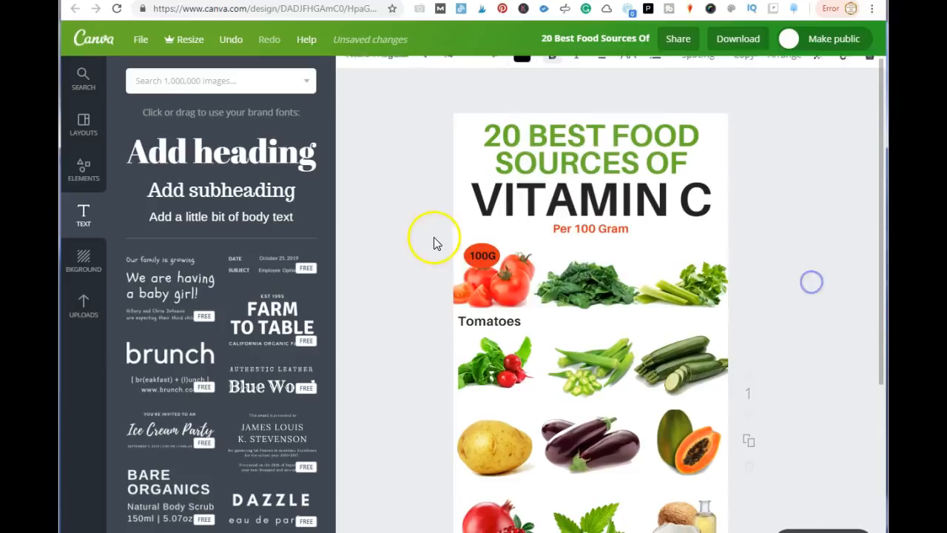
drag(492, 240, 499, 230)
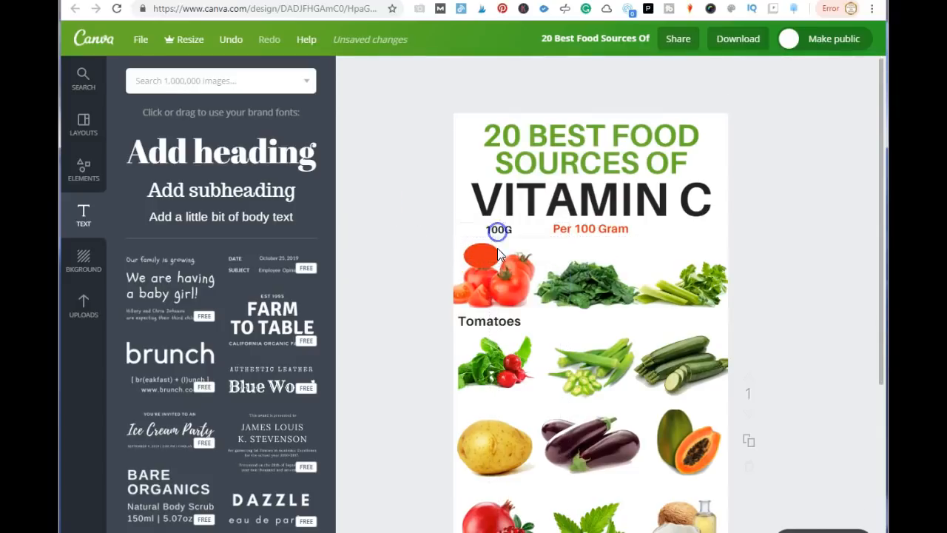
Step: Make seven copies of the orange-red oval
click(476, 257)
click(743, 72)
click(744, 77)
click(743, 77)
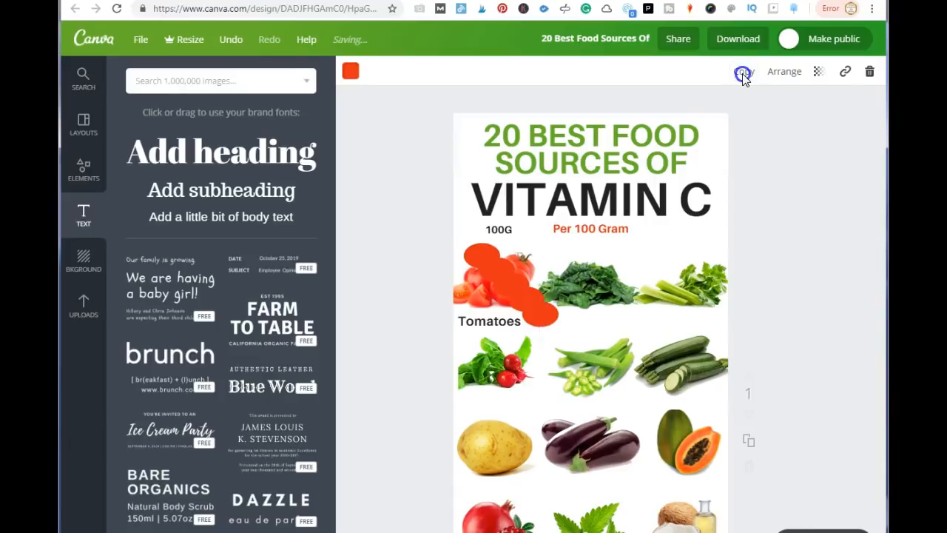
click(744, 75)
Step: Place one oval copy each on the celery, spinach, zucchini, okra, radish, eggplant and potato images
drag(586, 363, 706, 264)
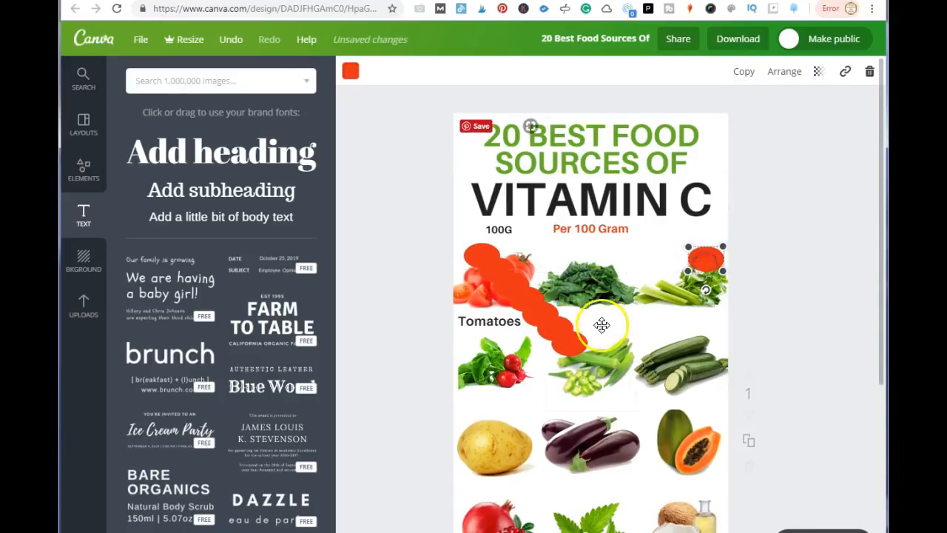
drag(571, 335, 608, 264)
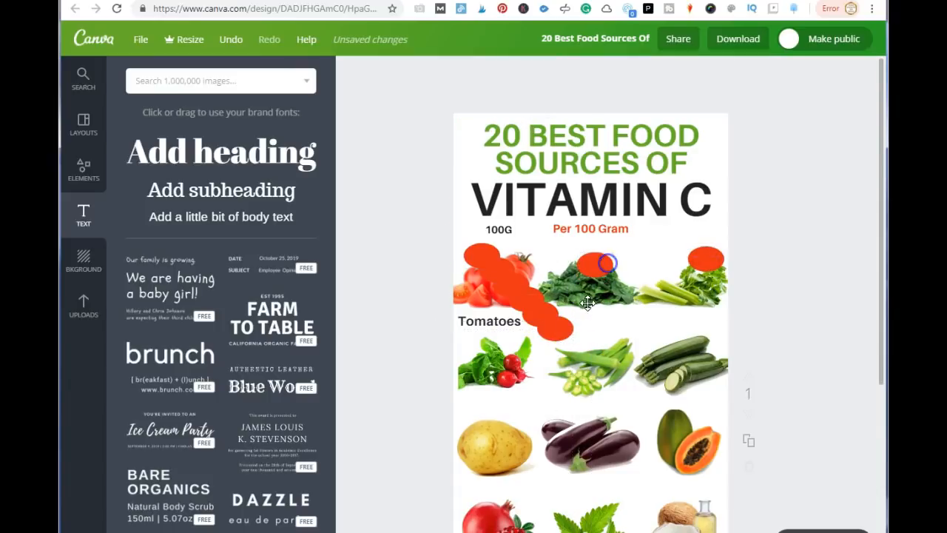
drag(554, 328, 689, 345)
drag(554, 318, 600, 345)
drag(527, 309, 475, 372)
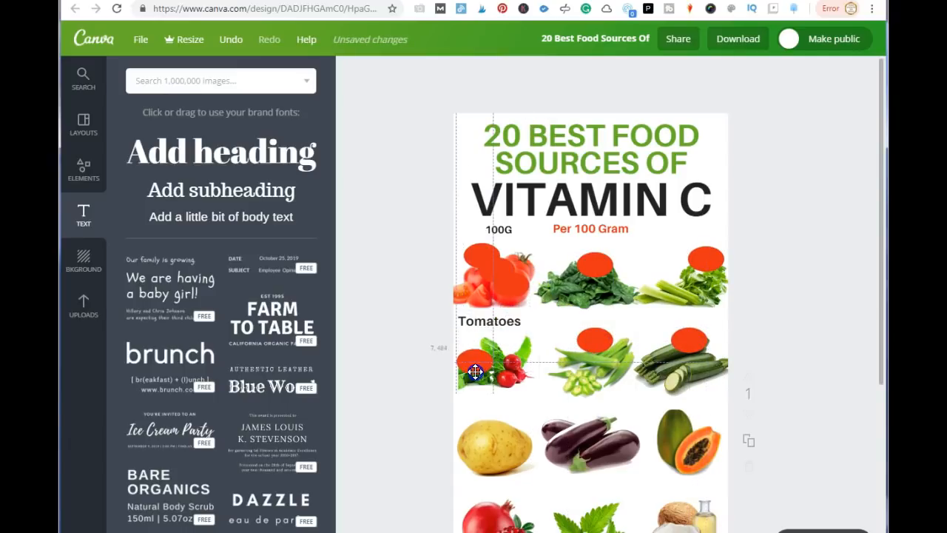
drag(512, 288, 600, 428)
drag(517, 294, 488, 424)
Step: Make three copies of the black "100G" text
click(500, 231)
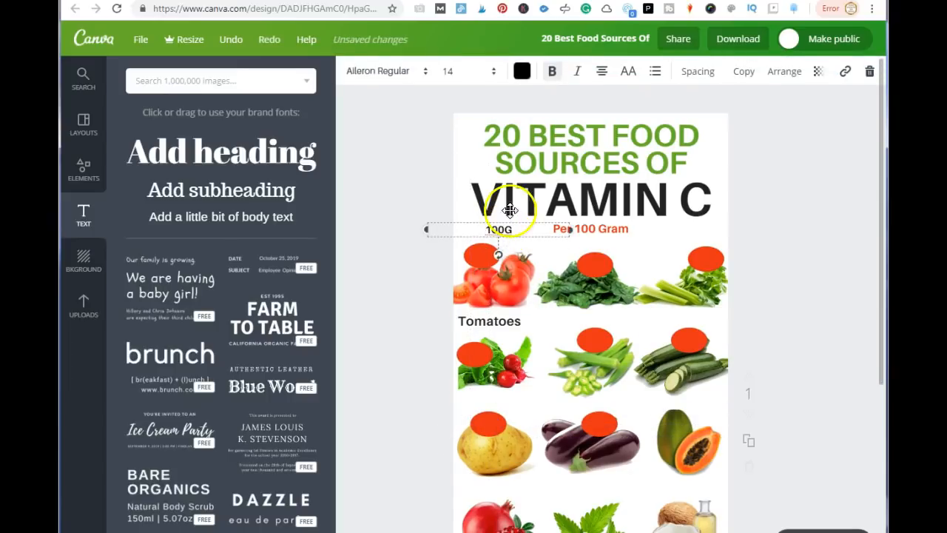
click(746, 74)
click(746, 74)
click(466, 276)
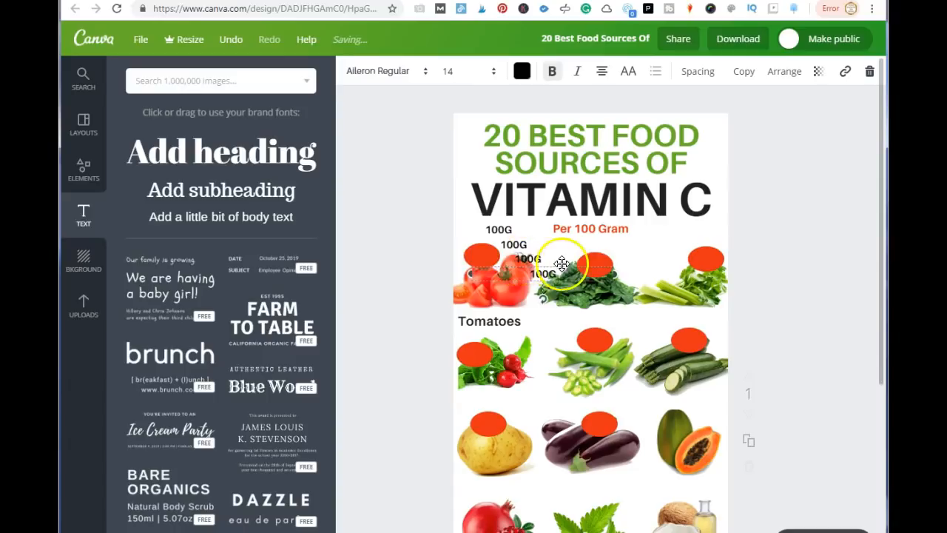
Step: Place one "100G" text each on the spinach, celery and tomato ovals
drag(543, 274, 596, 266)
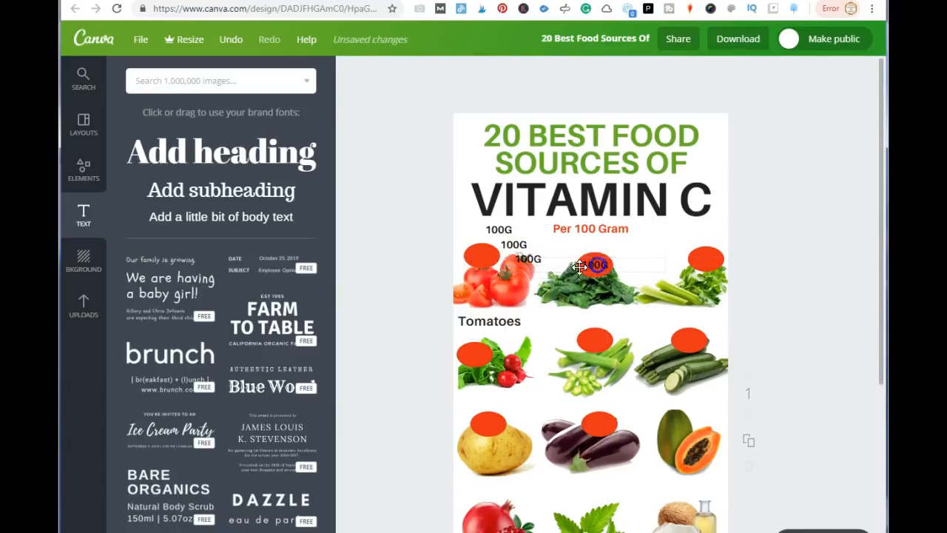
drag(521, 261, 552, 259)
drag(701, 259, 705, 257)
Step: Bring the remaining "100G" text forward in the stacking order and centre it on the zucchini oval
drag(524, 245, 669, 334)
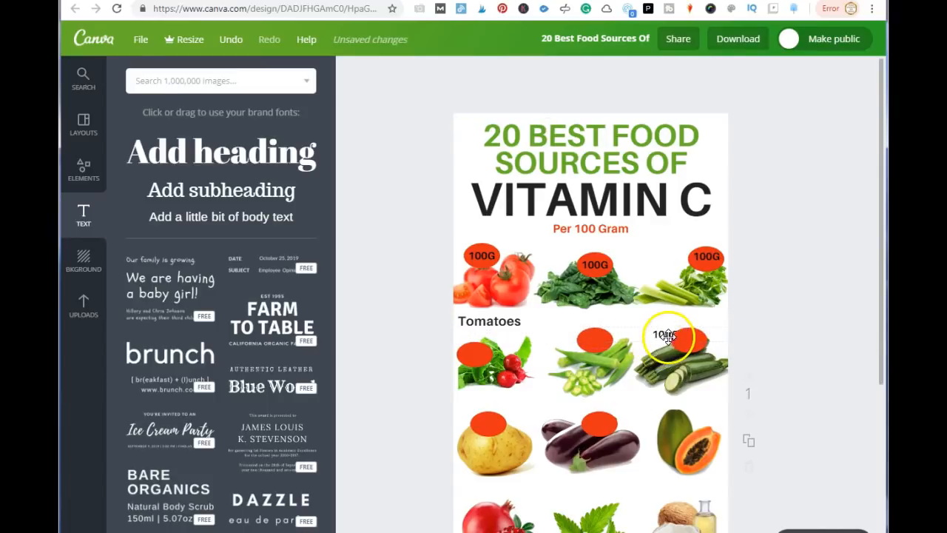
click(659, 334)
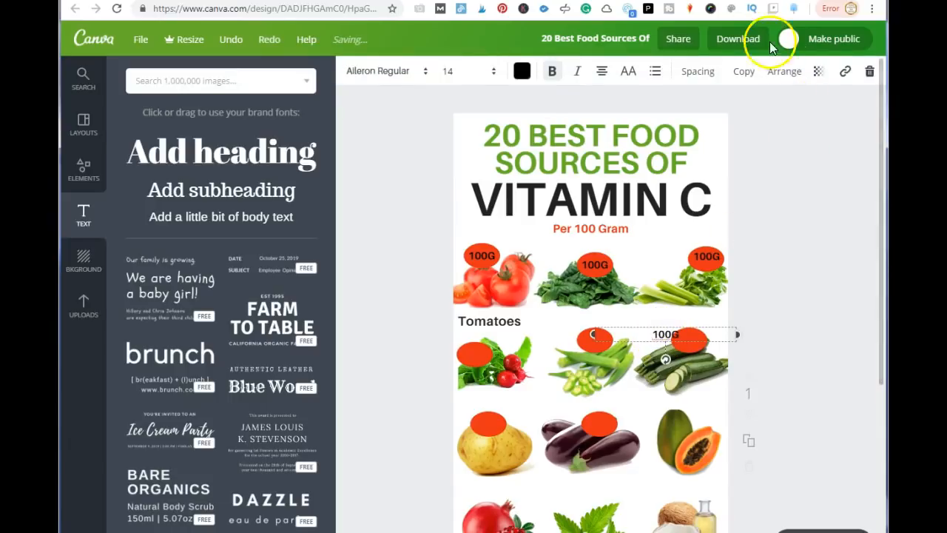
click(784, 71)
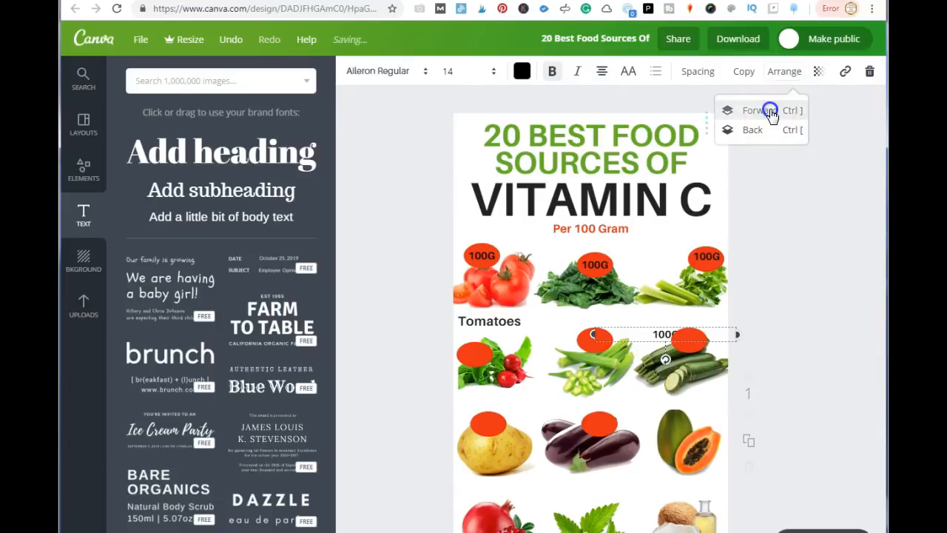
click(808, 224)
click(782, 290)
drag(667, 336, 691, 344)
Step: Colour the "100G" text on the zucchini oval white
click(433, 89)
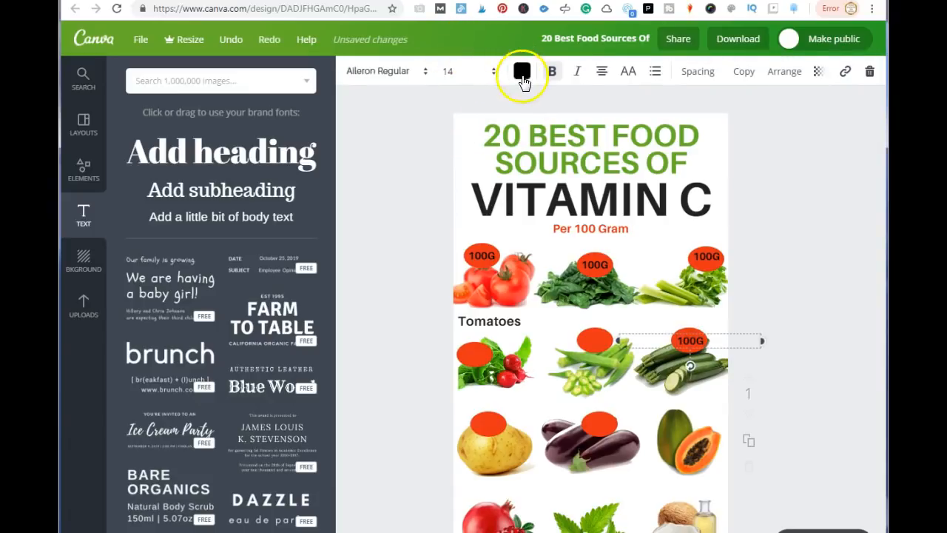
click(522, 71)
click(631, 300)
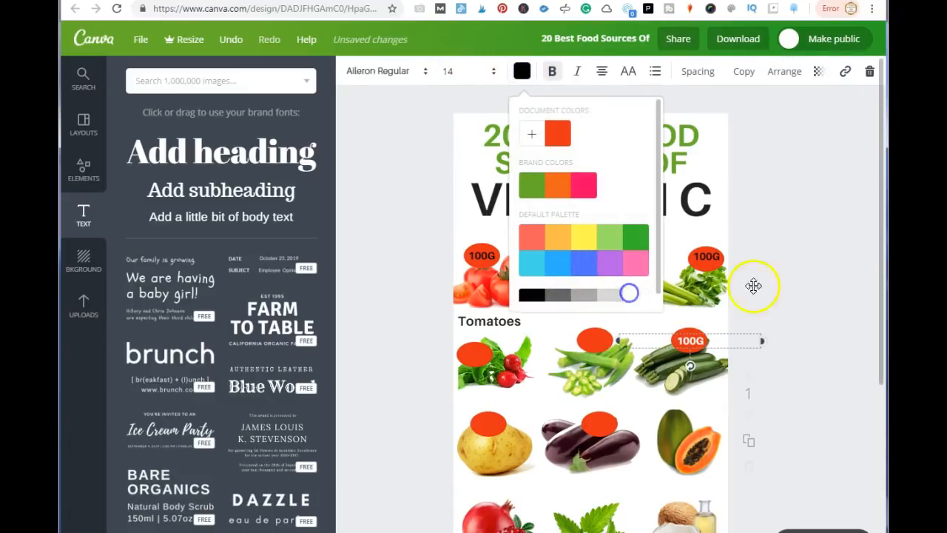
click(829, 293)
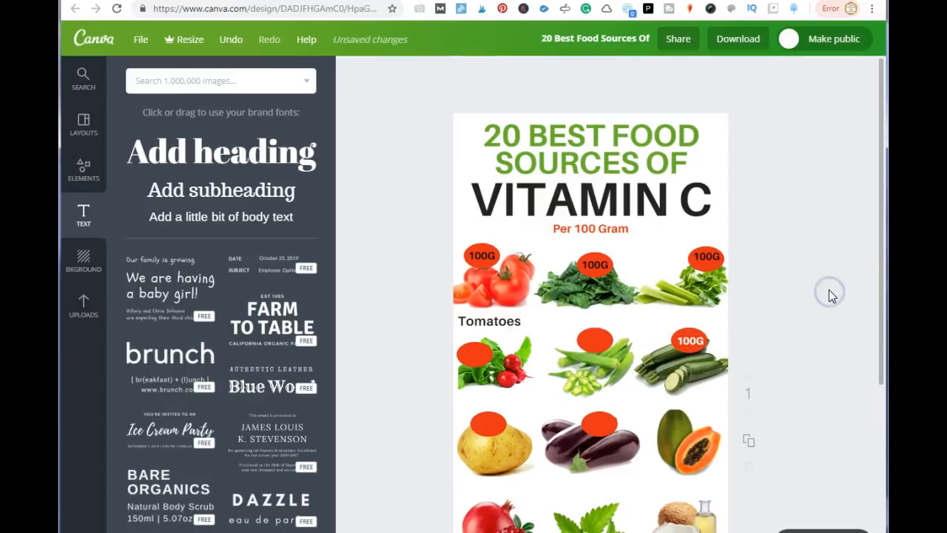
click(827, 301)
Step: Add a square shape and reshape it into a thin green footer bar spanning the full width of the page's bottom edge
scroll(826, 299, down, 3)
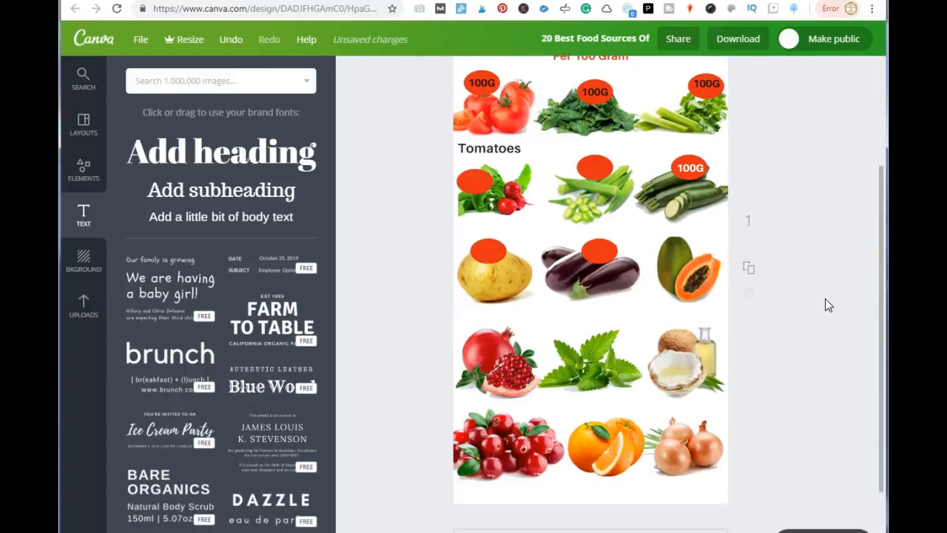
scroll(826, 299, up, 3)
scroll(825, 298, down, 3)
click(81, 178)
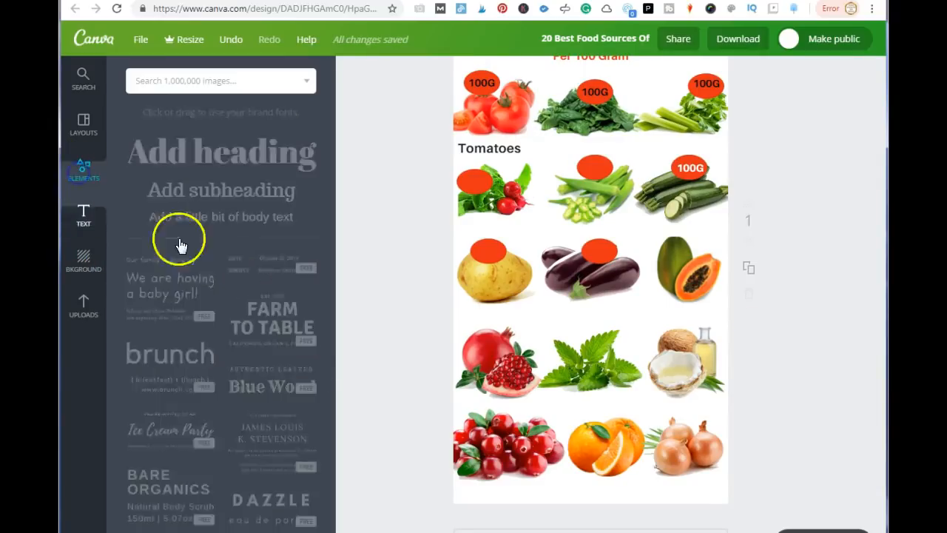
click(156, 336)
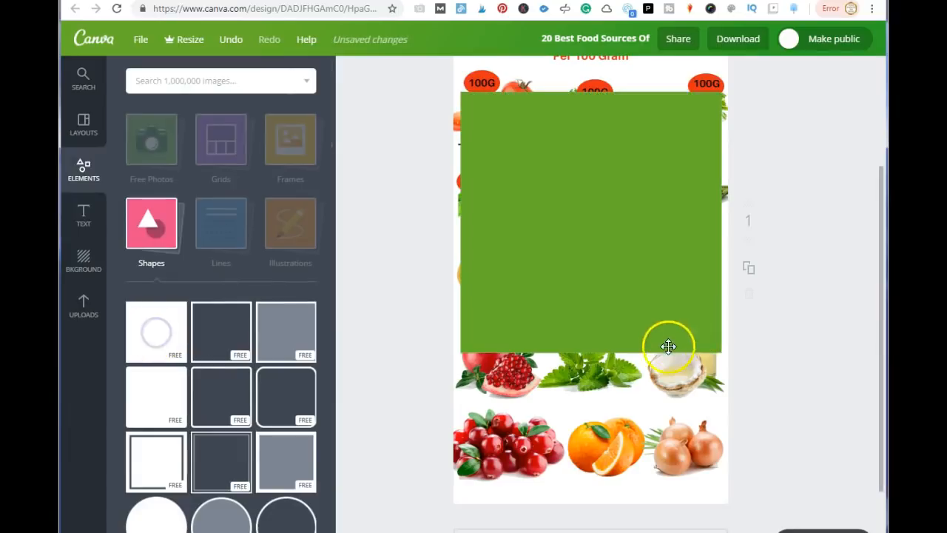
drag(591, 350, 582, 116)
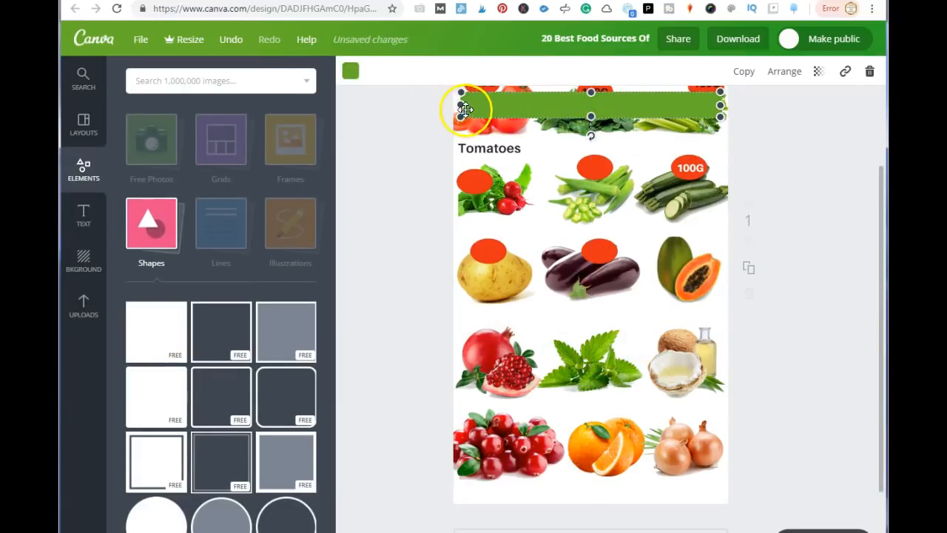
drag(422, 103, 424, 104)
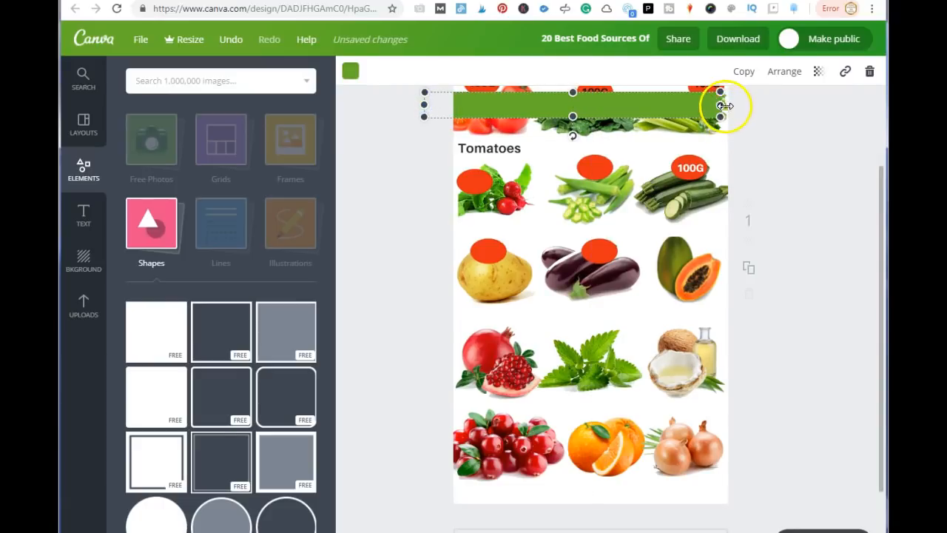
drag(744, 106, 700, 502)
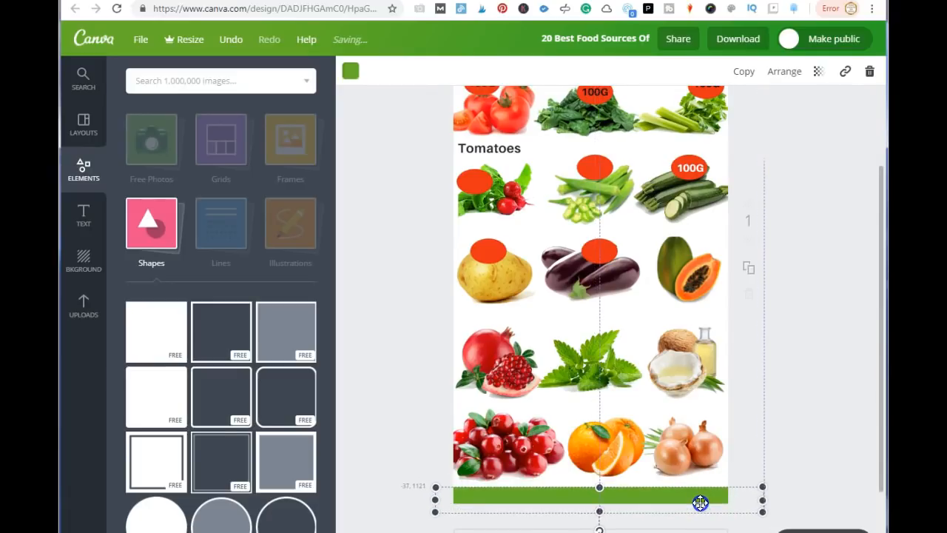
click(817, 395)
Step: Add body text on the green footer bar reading "naturalhomeremedies101.com"
scroll(786, 406, down, 3)
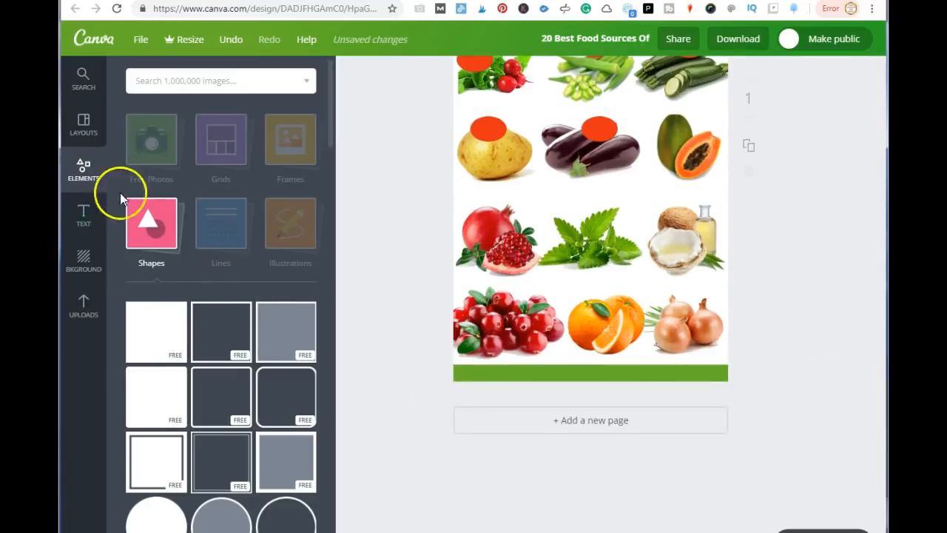
click(85, 217)
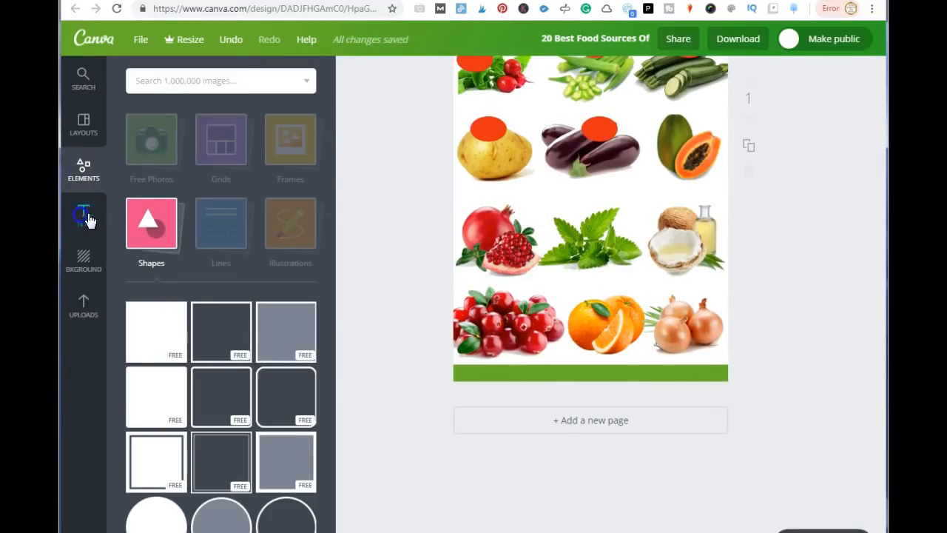
drag(187, 214, 587, 377)
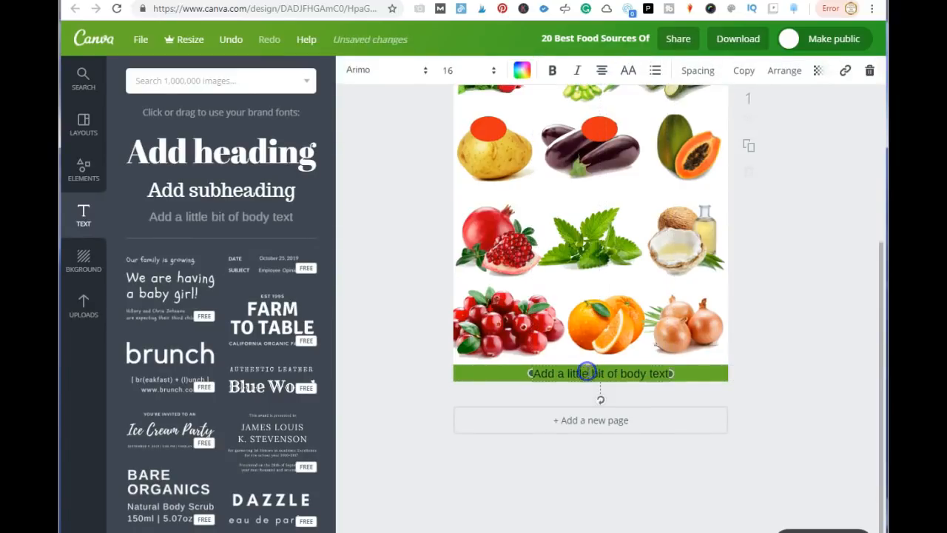
double_click(681, 375)
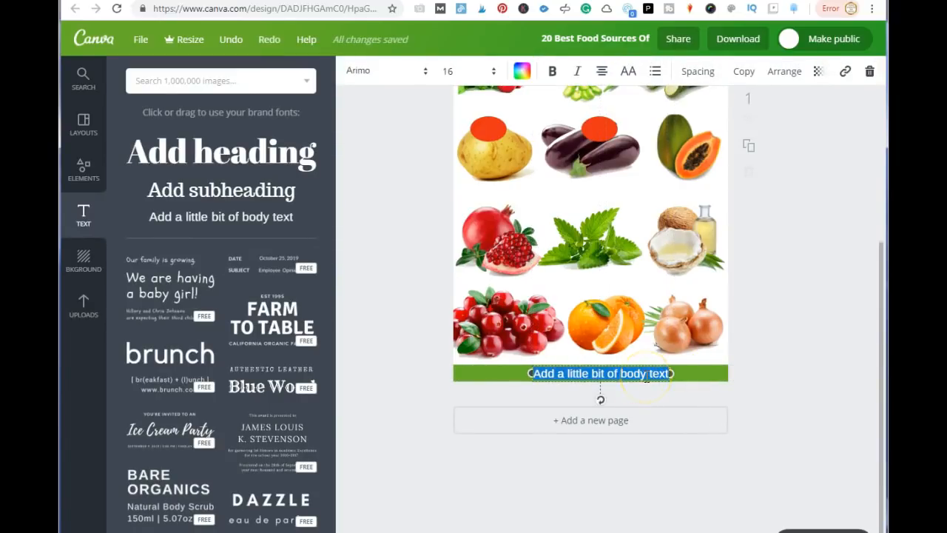
text(naturalhomeremedies)
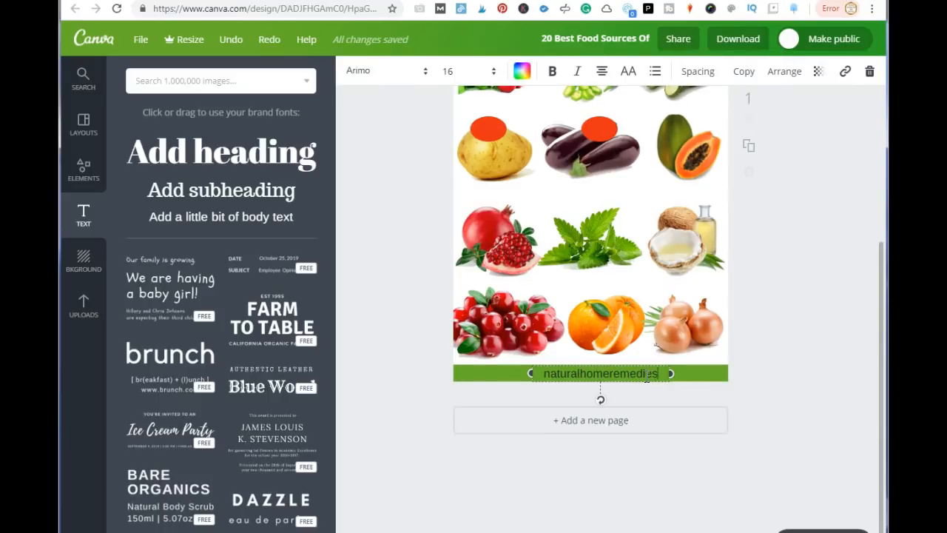
text(101.com)
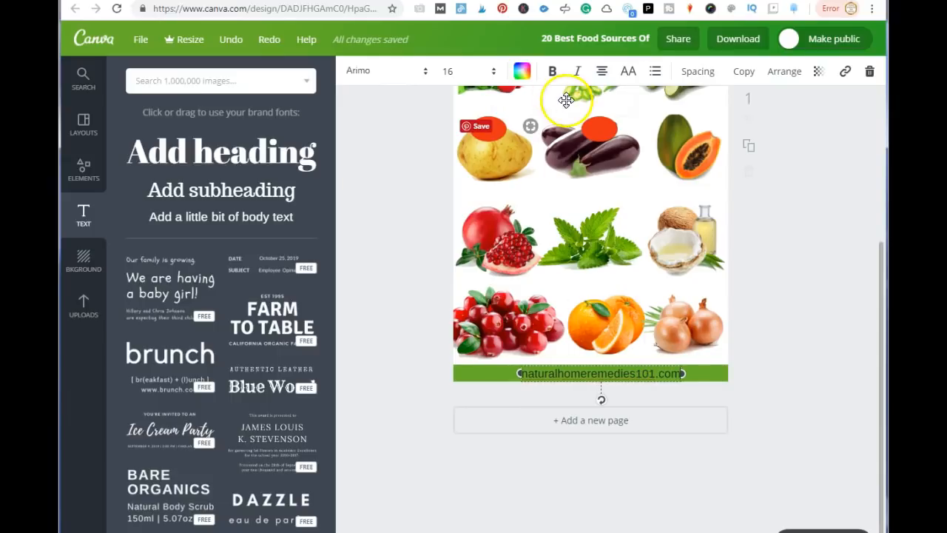
Step: Format the footer web address in Aileron Regular, uppercase, at font size 14
click(362, 75)
click(359, 123)
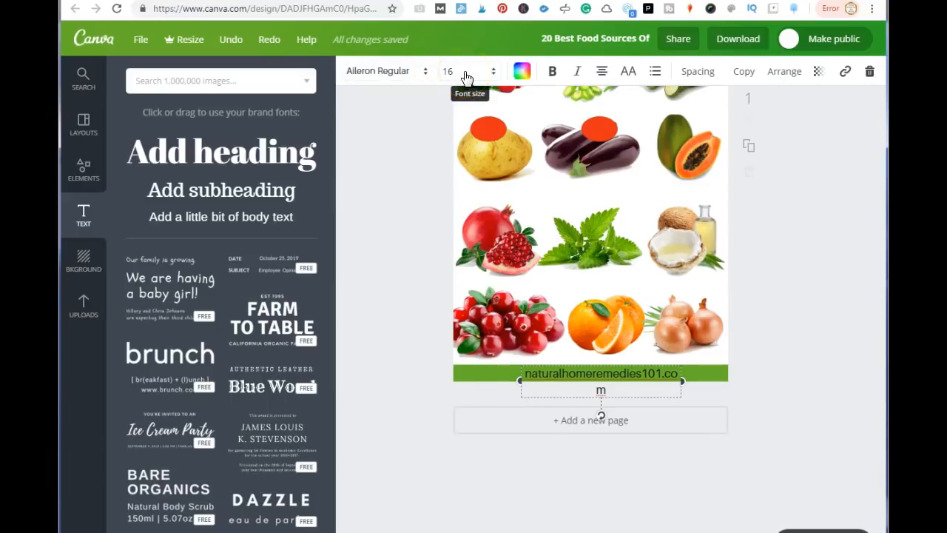
click(622, 74)
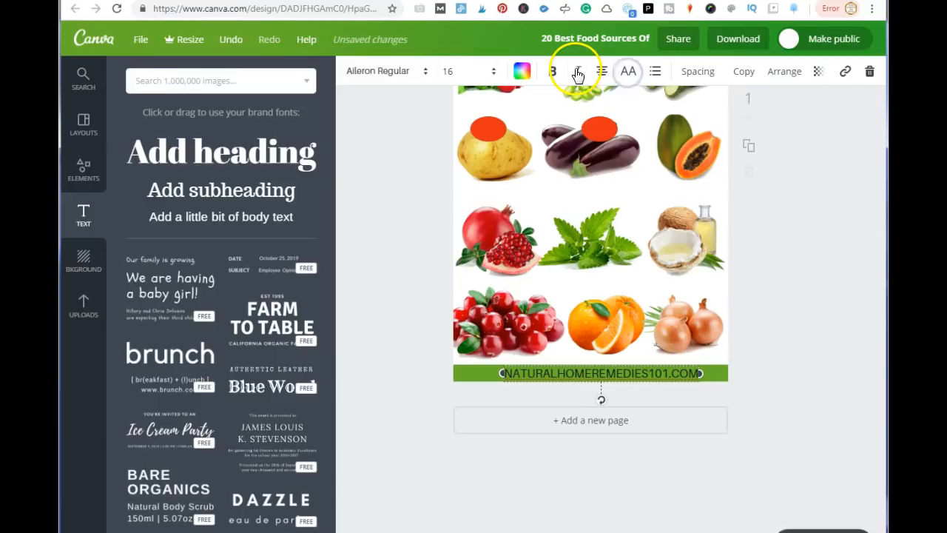
click(453, 77)
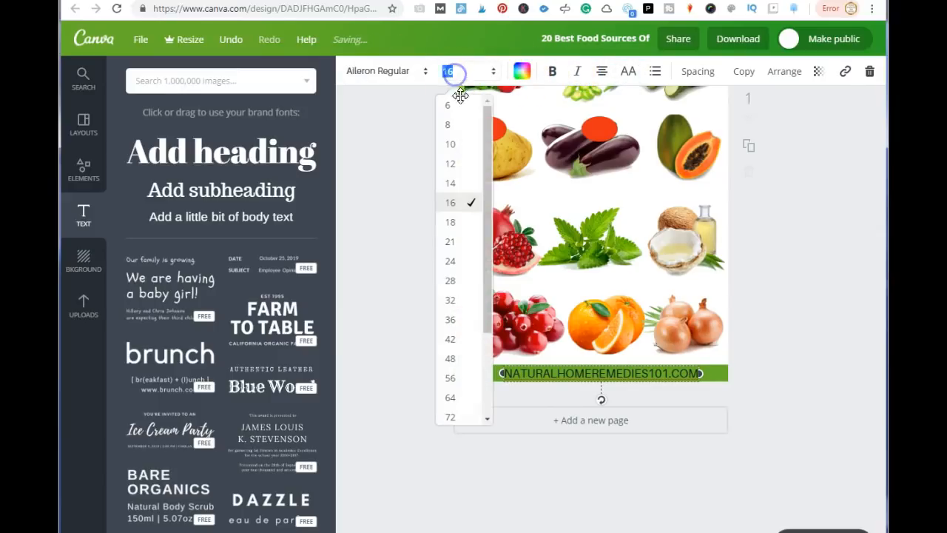
click(449, 184)
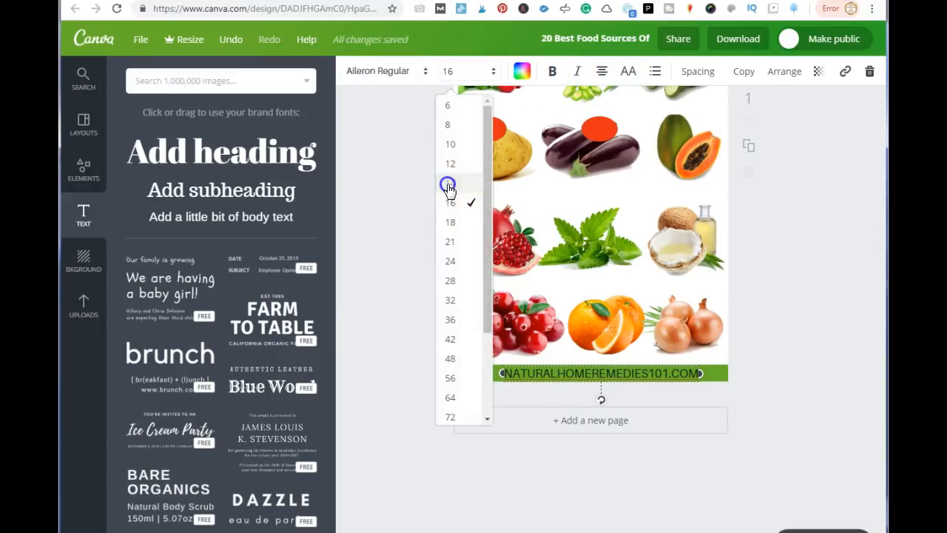
Step: Colour the web address on the footer bar white
click(520, 72)
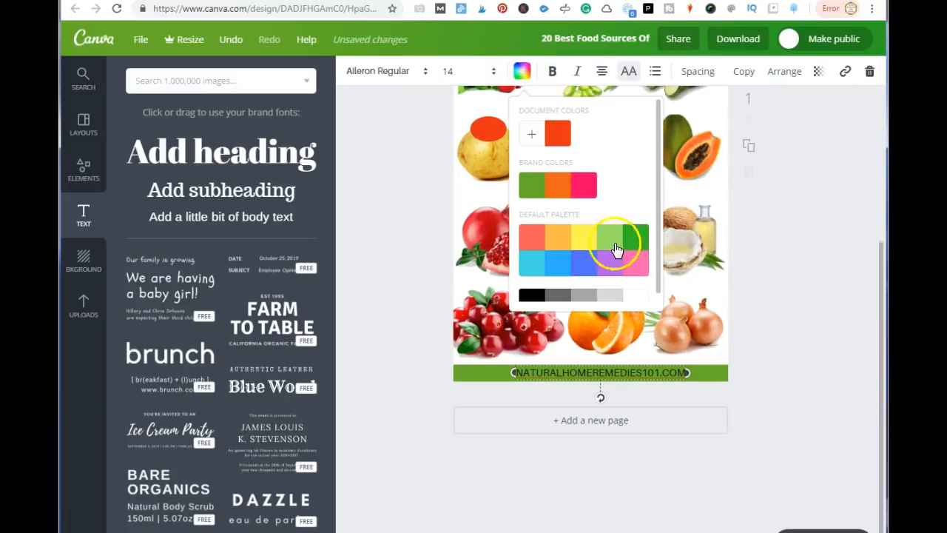
click(634, 295)
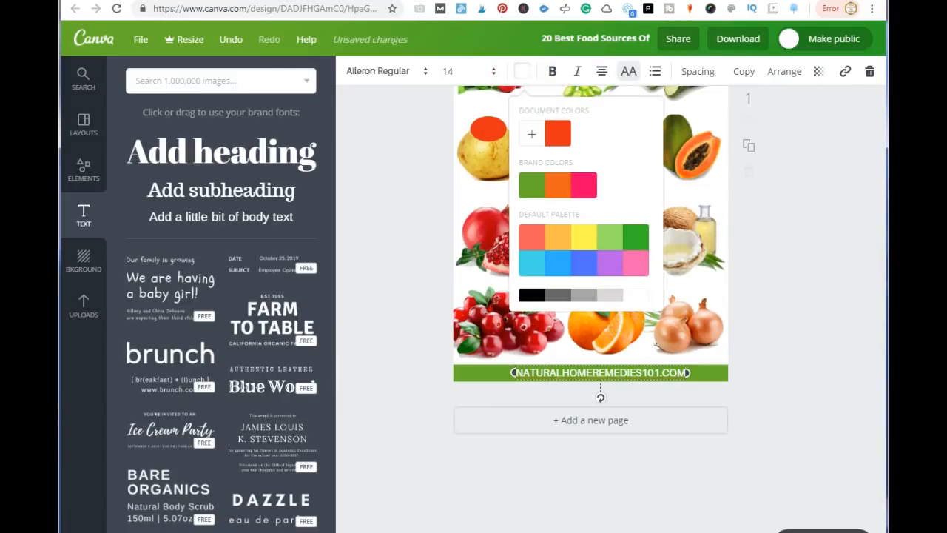
click(763, 405)
Step: Copy the "Tomatoes" label and place the copy beneath the spinach image
scroll(762, 406, up, 3)
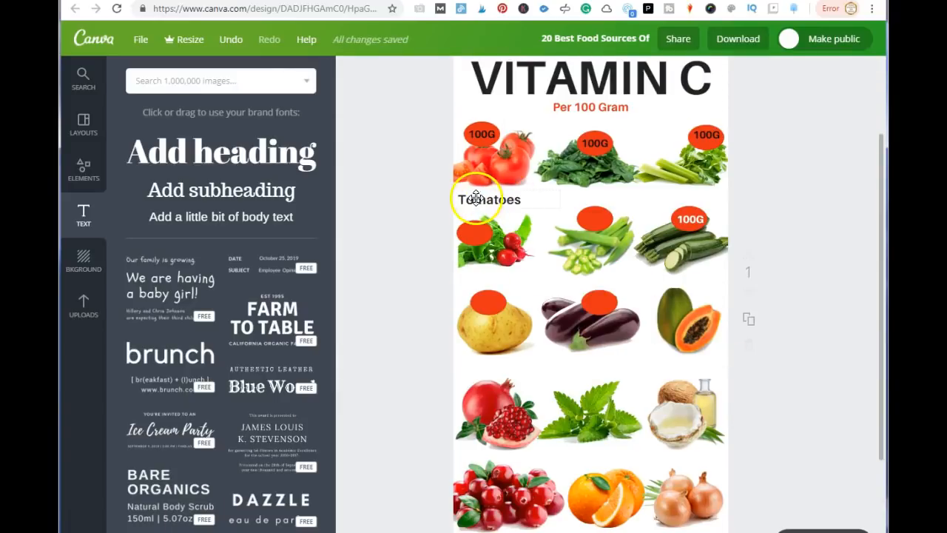
click(498, 212)
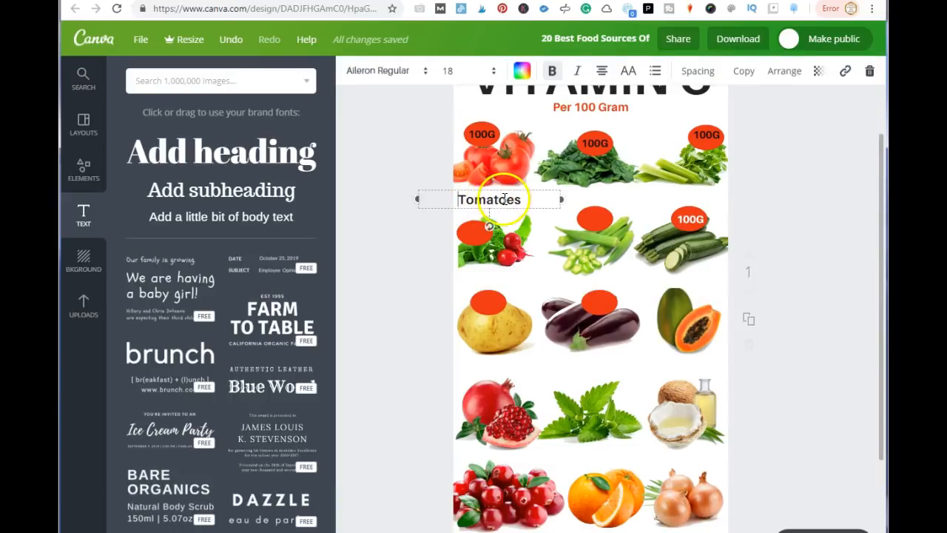
click(742, 74)
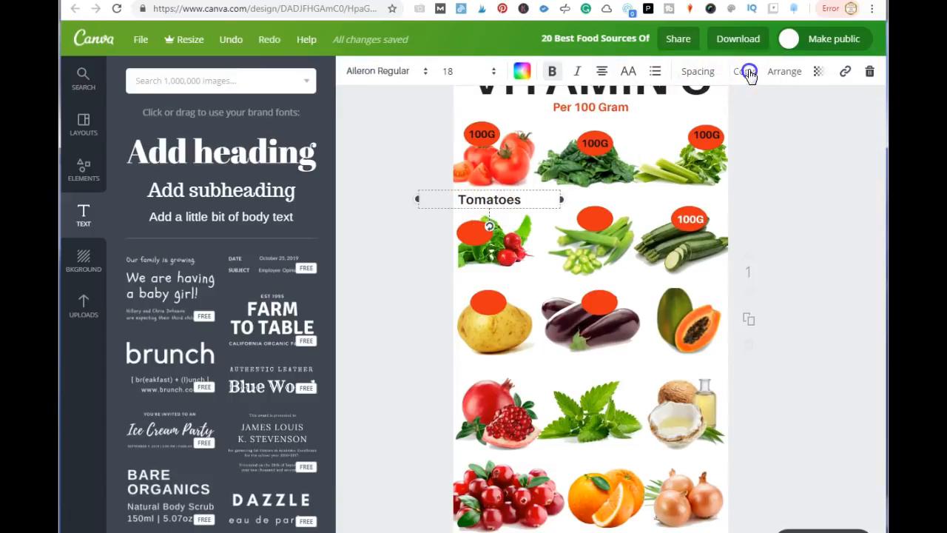
click(825, 220)
drag(527, 213, 604, 197)
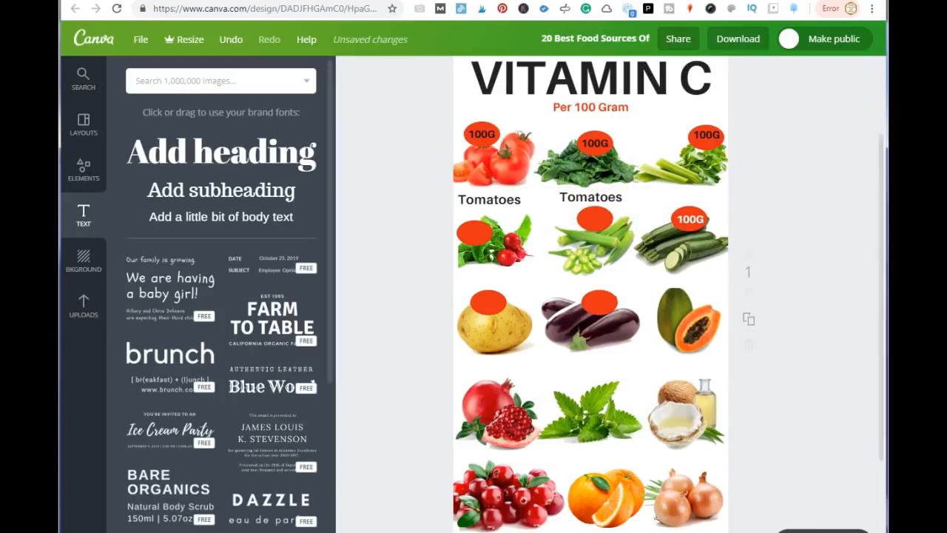
Step: Review the whole infographic and compare it with the reference Vitamin C pin on Pinterest
scroll(592, 313, down, 3)
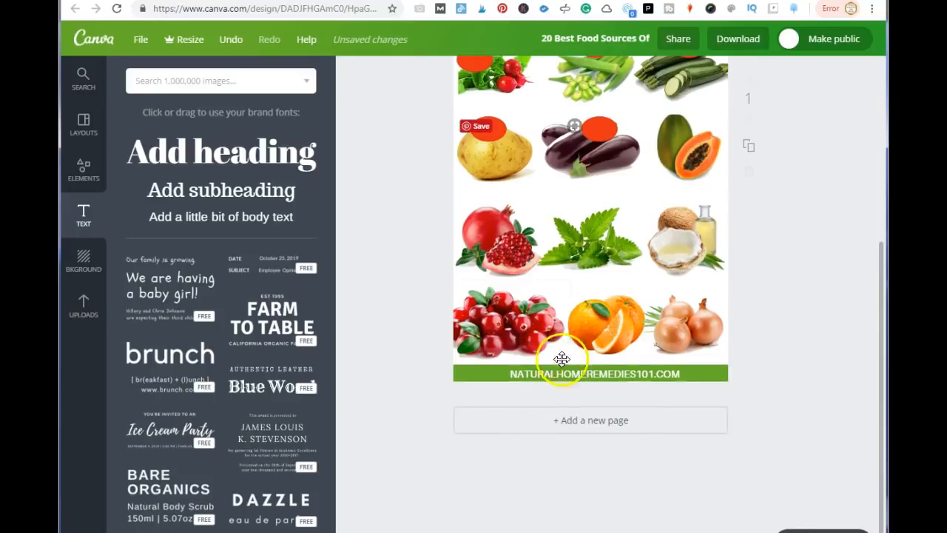
scroll(636, 356, up, 5)
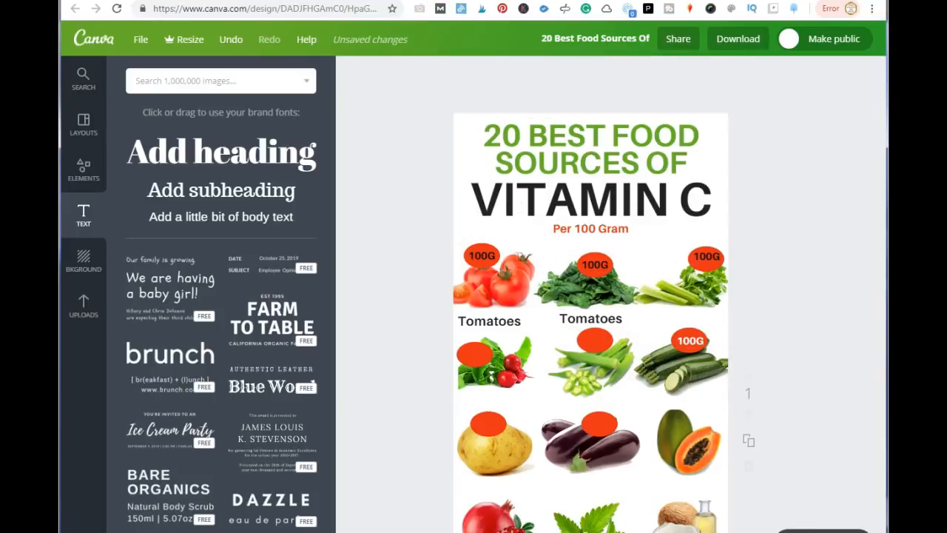
click(296, 1)
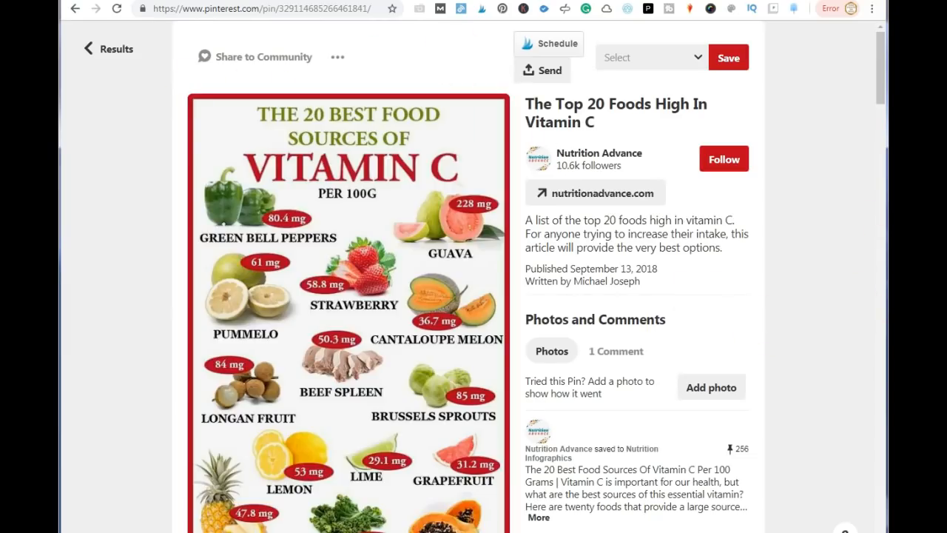
click(414, 1)
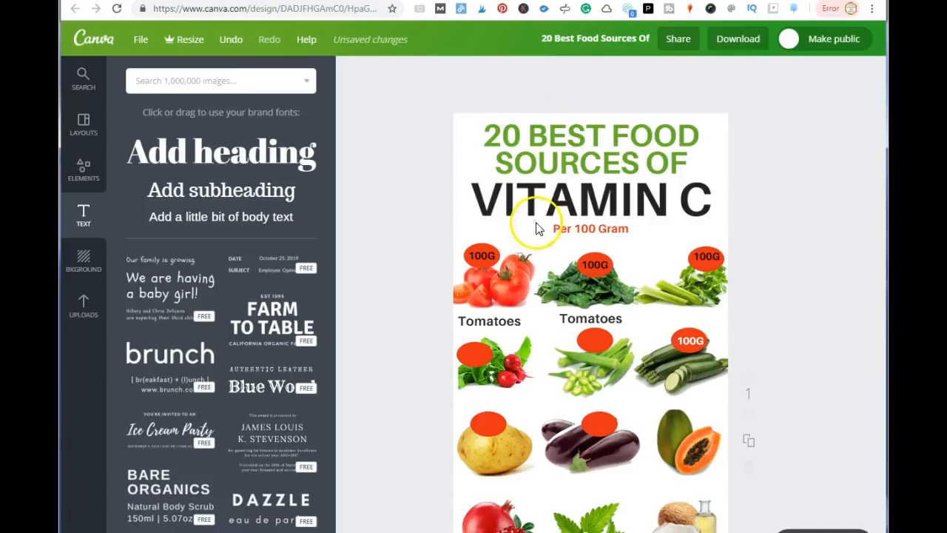
Step: Add a hollow square outline shape and stretch it along all four page edges as a border around the infographic
click(81, 177)
click(148, 237)
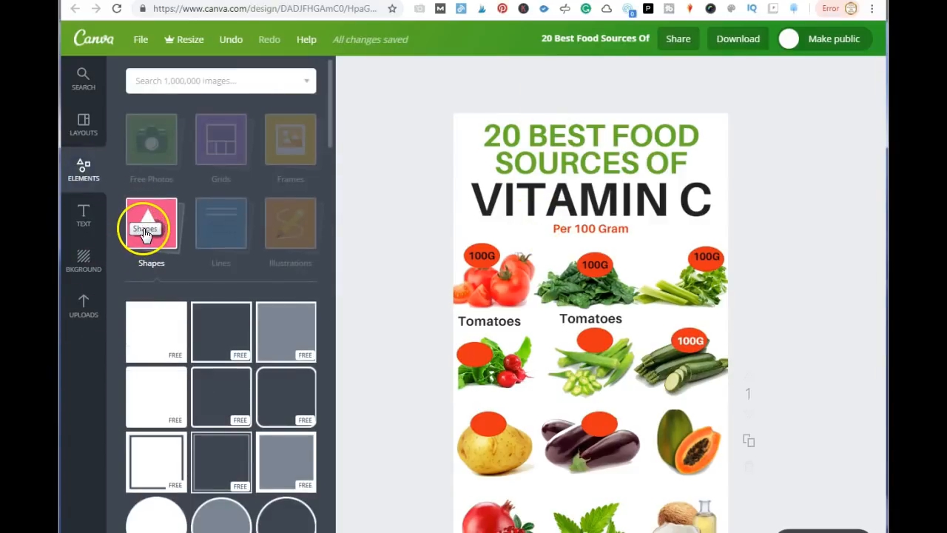
click(211, 343)
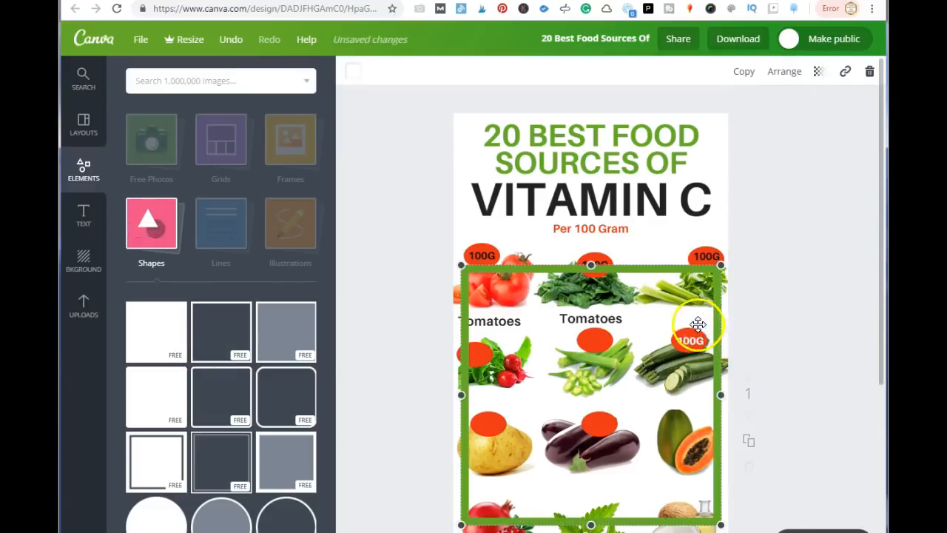
drag(589, 264, 573, 111)
drag(462, 318, 452, 318)
drag(725, 317, 732, 323)
scroll(732, 321, down, 4)
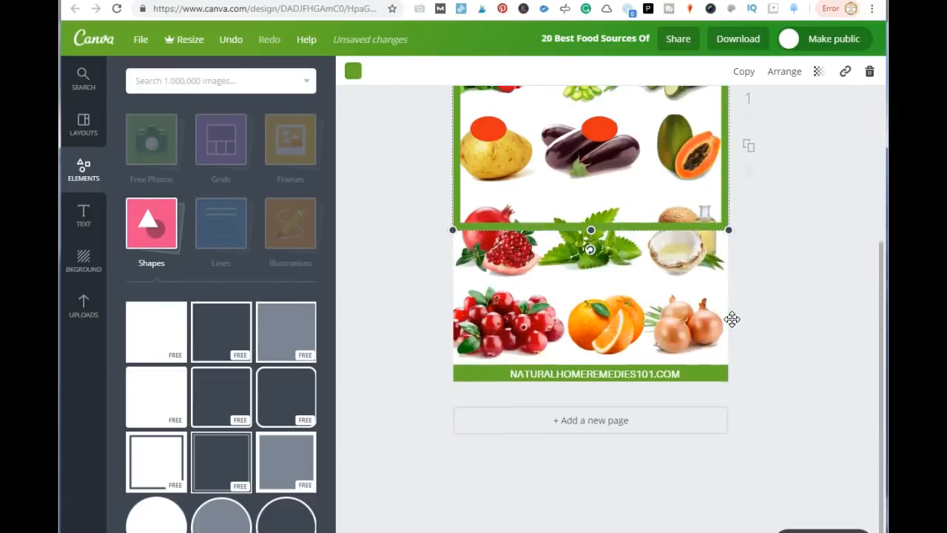
drag(588, 231, 593, 387)
Step: Recolour the page border with the document's orange-red colour
scroll(349, 298, up, 5)
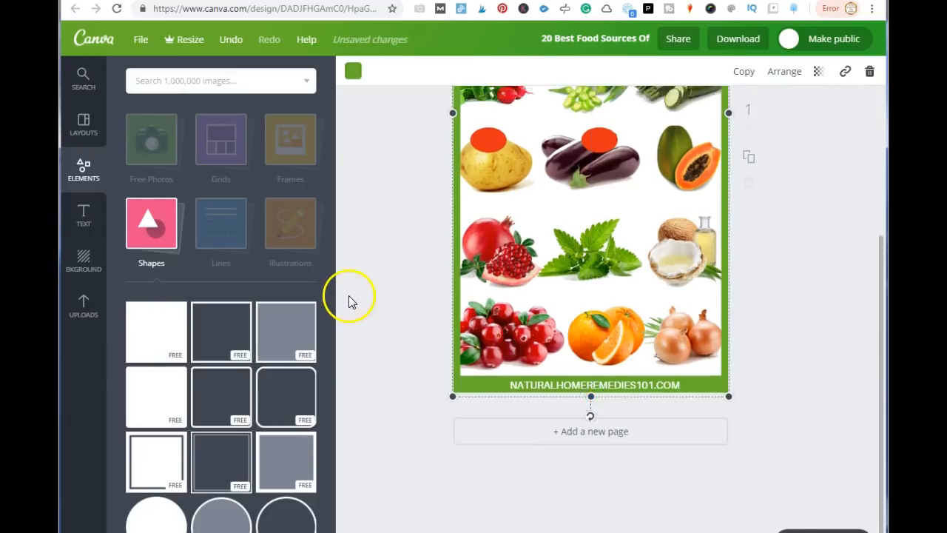
click(353, 71)
click(385, 129)
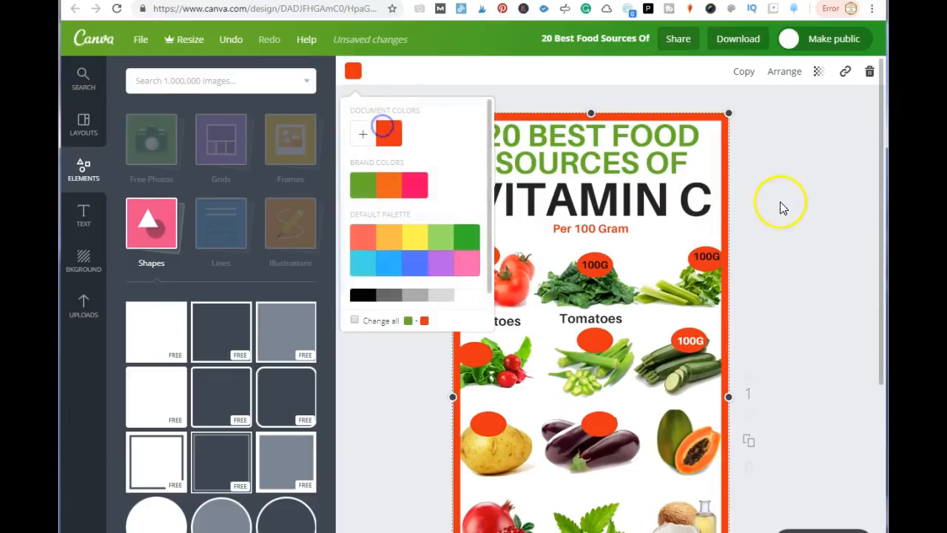
click(815, 221)
Step: Review the bordered infographic against the reference Vitamin C pin on Pinterest and the earlier infographics among the Canva designs
scroll(797, 236, down, 3)
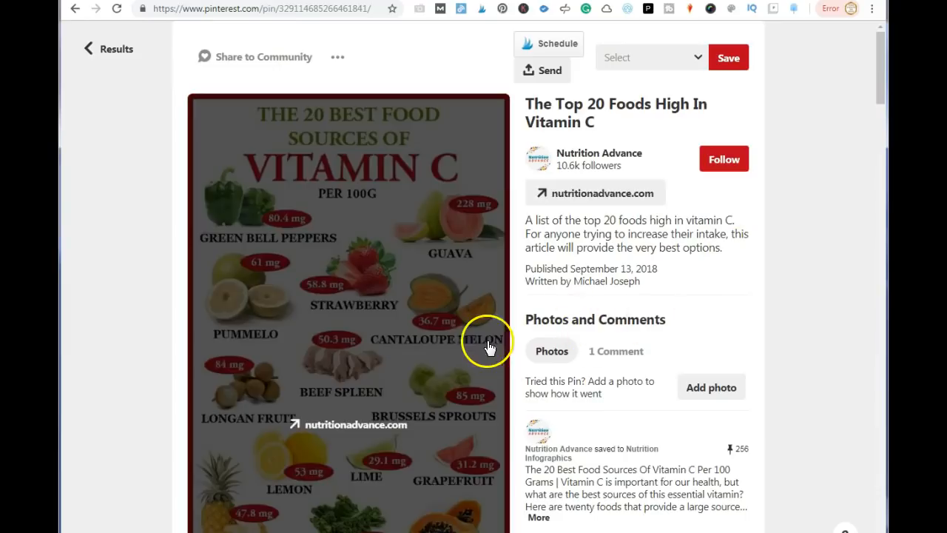
scroll(482, 336, down, 7)
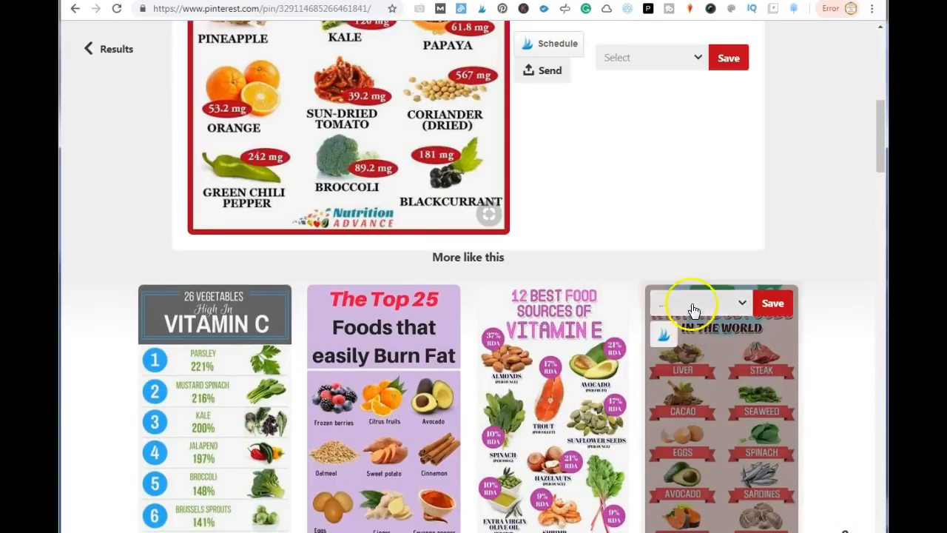
scroll(683, 271, up, 2)
scroll(683, 270, up, 5)
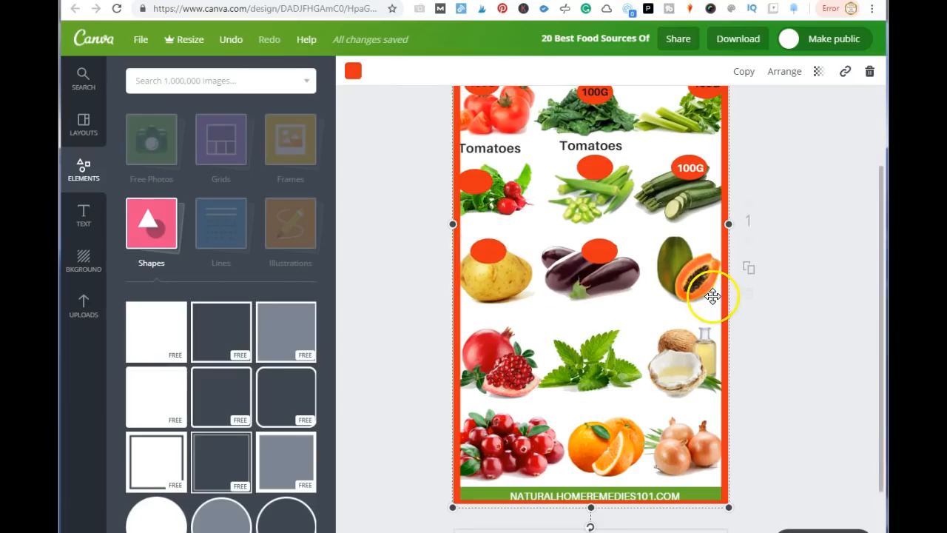
scroll(713, 296, up, 3)
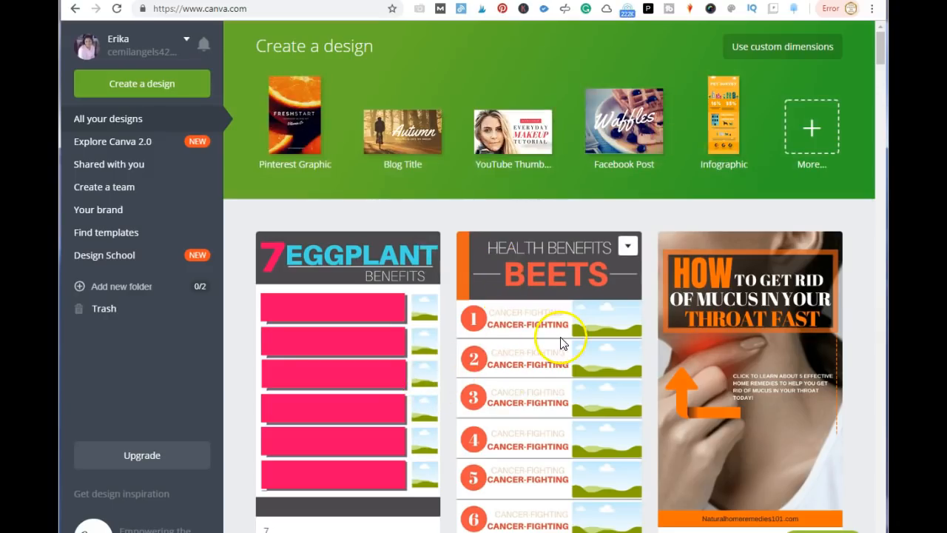
scroll(611, 393, down, 7)
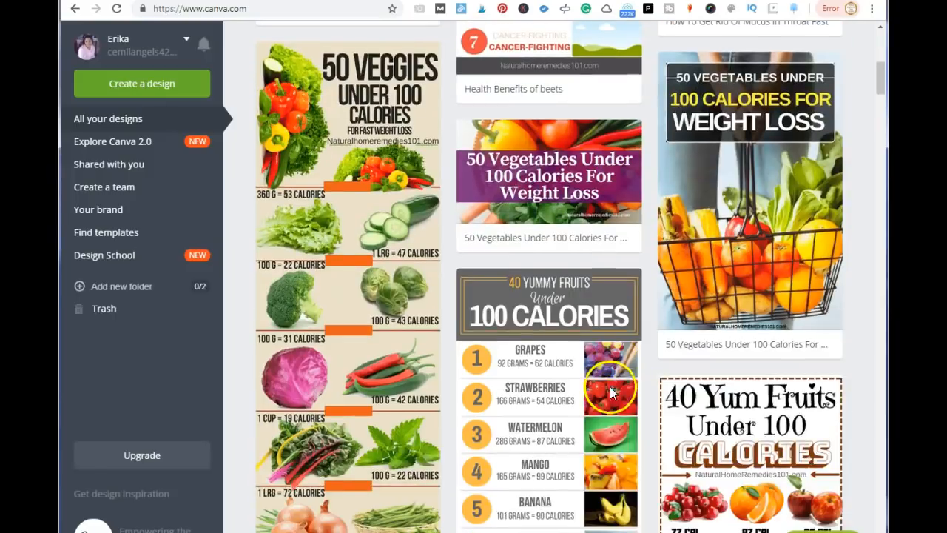
scroll(575, 437, up, 2)
scroll(573, 435, down, 5)
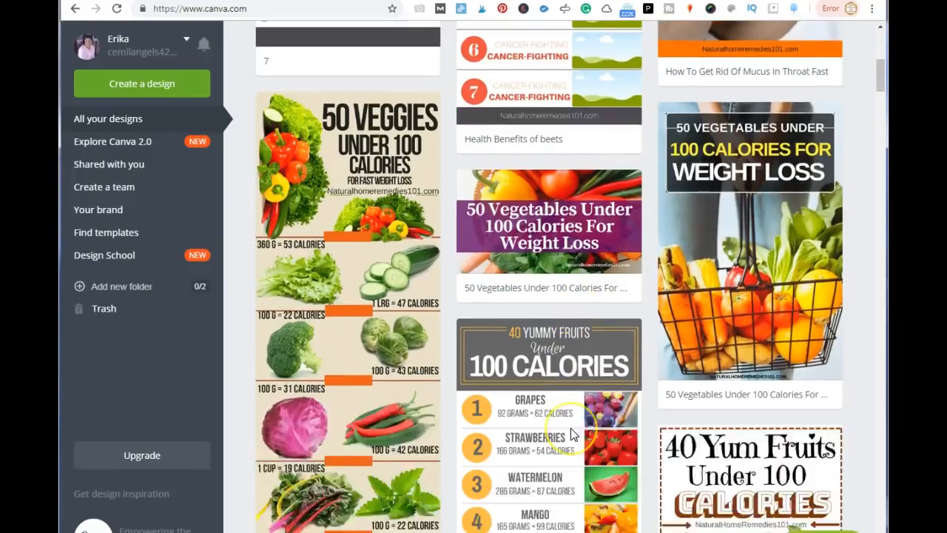
scroll(570, 434, up, 12)
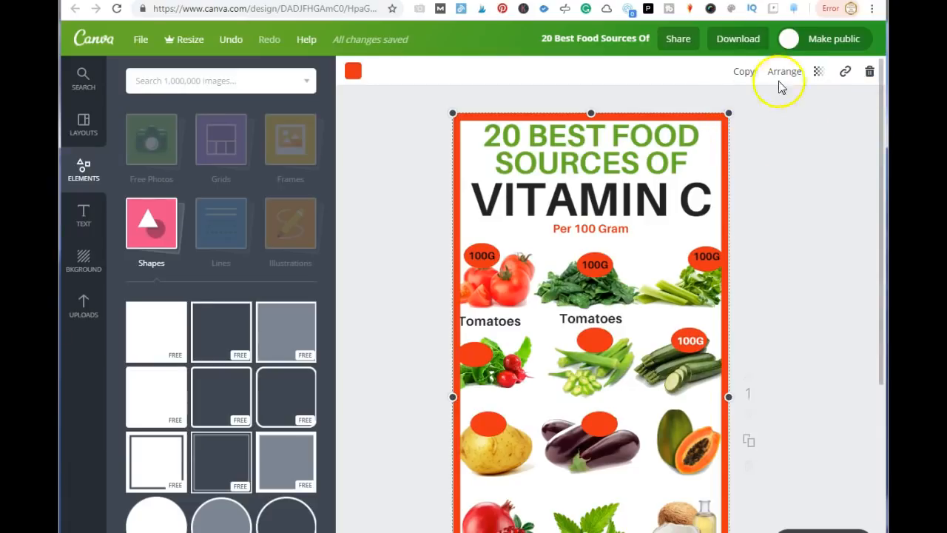
Step: Open the infographic's download options to view the file type setting
click(735, 41)
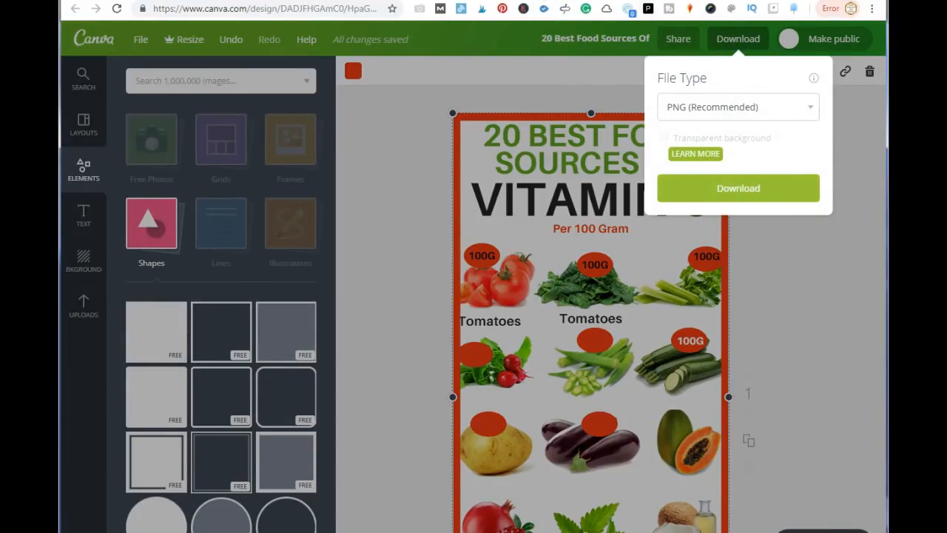
click(732, 8)
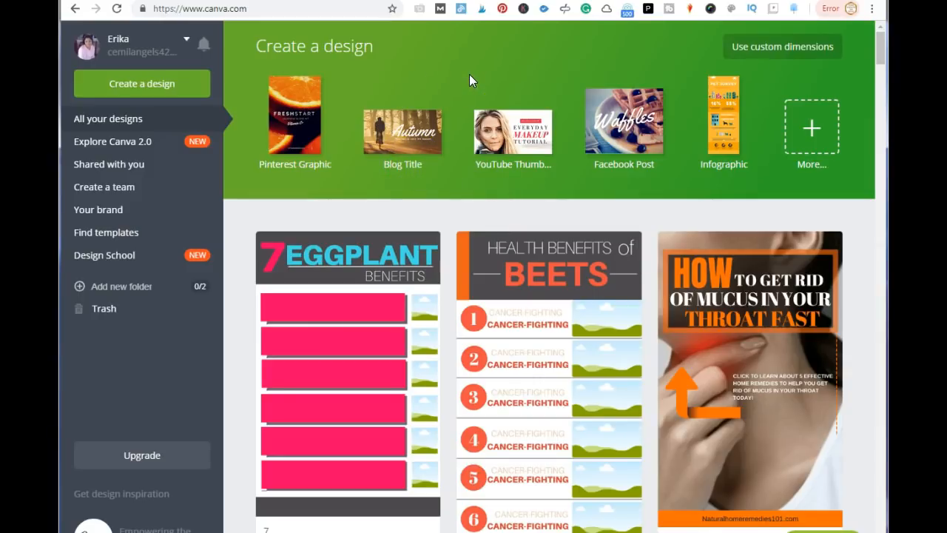
Step: Create a new blank design with custom dimensions of 564 × 847 px
click(775, 46)
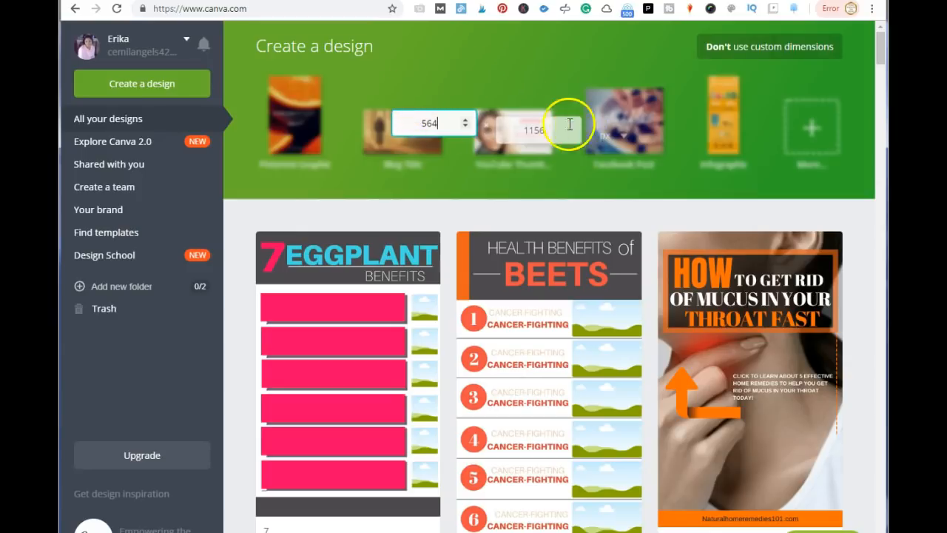
click(547, 121)
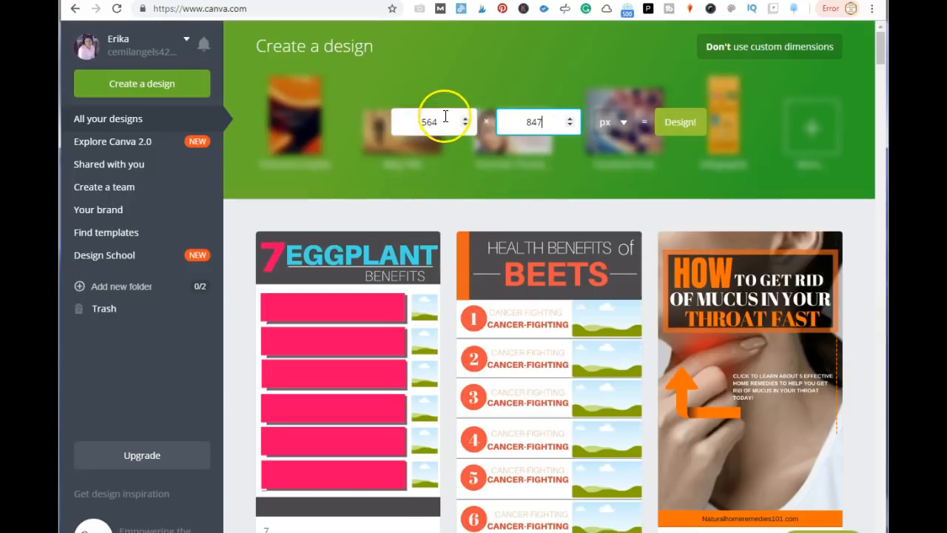
click(680, 122)
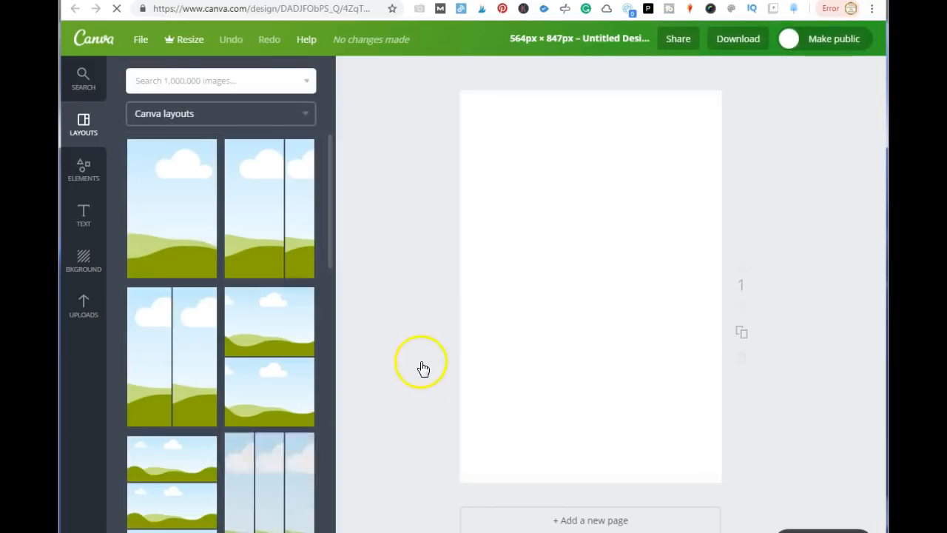
Step: Add a solid square and reshape it into a full-width header band along the page's upper edge
click(84, 182)
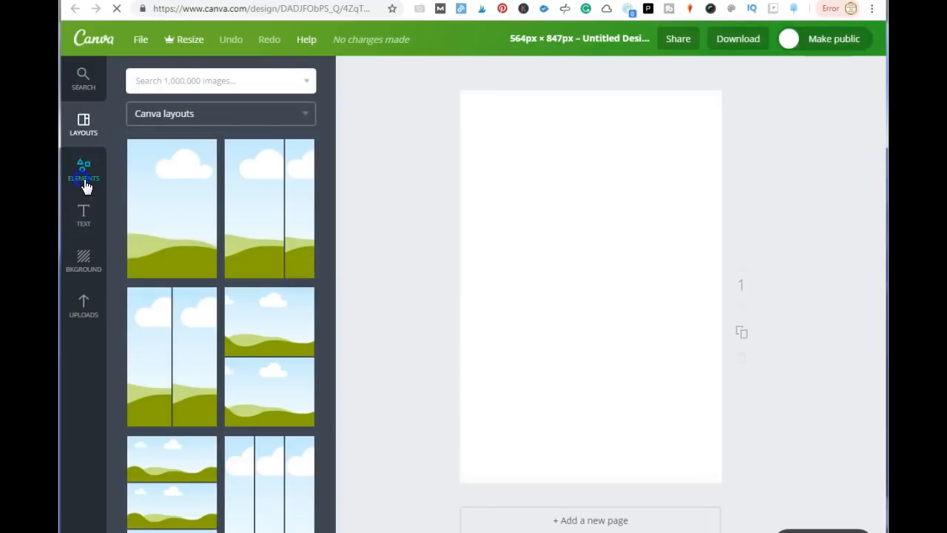
click(155, 244)
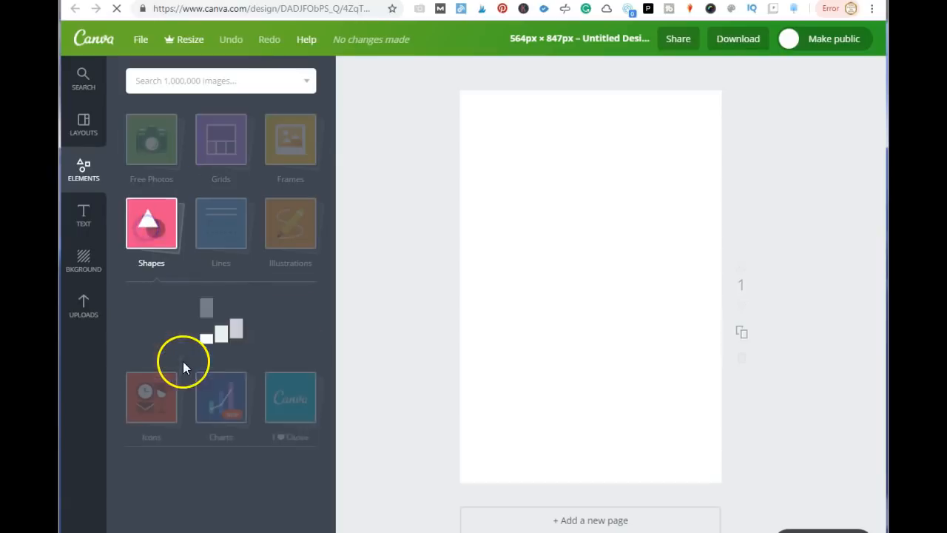
click(152, 328)
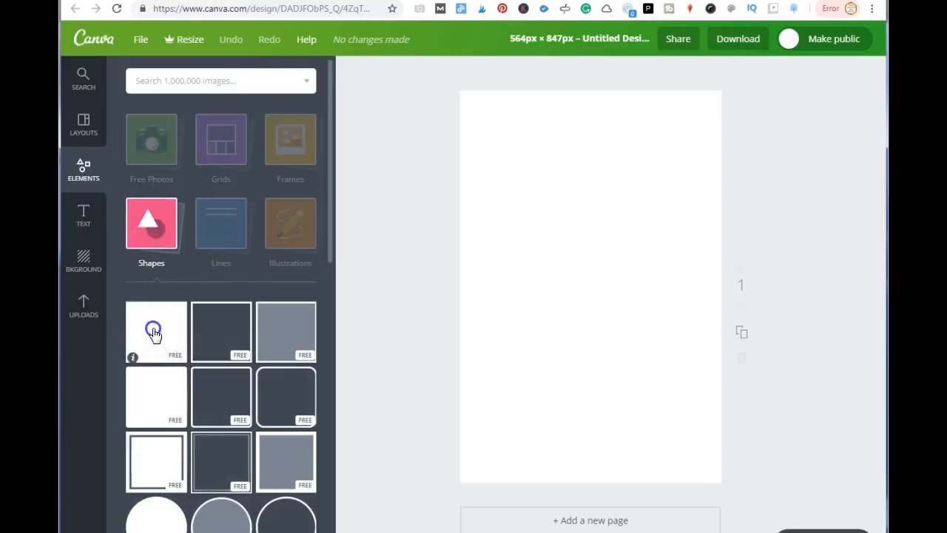
drag(590, 409, 590, 239)
drag(461, 198, 440, 201)
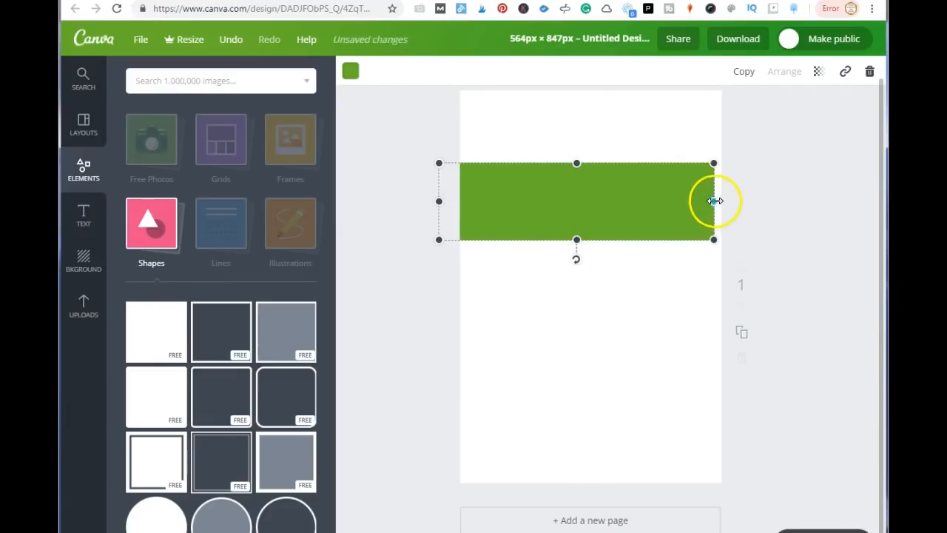
drag(641, 199, 643, 126)
Step: Copy the header band and place the copy as a thin full-width footer strip along the page's lower edge
click(744, 71)
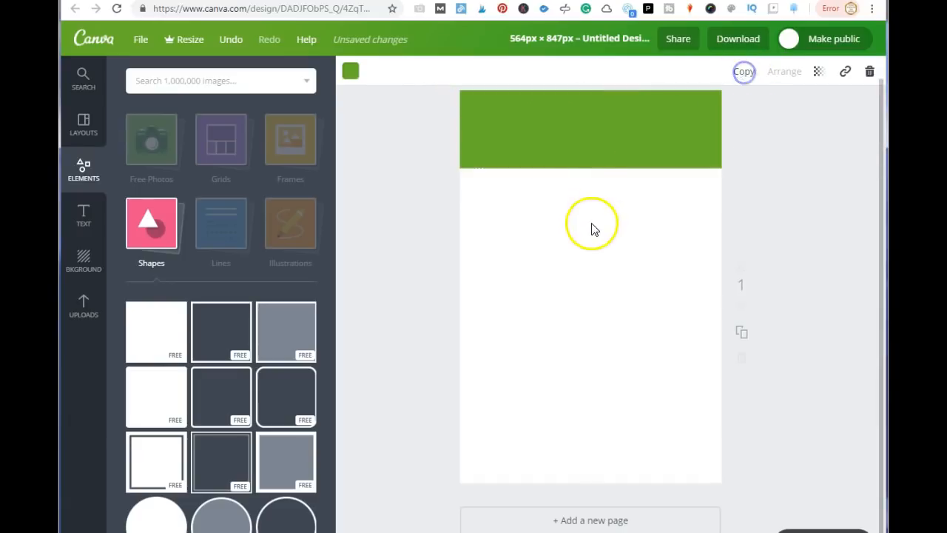
drag(599, 105, 624, 472)
Step: Colour the header band and the footer strip dark grey from the default palette
click(532, 121)
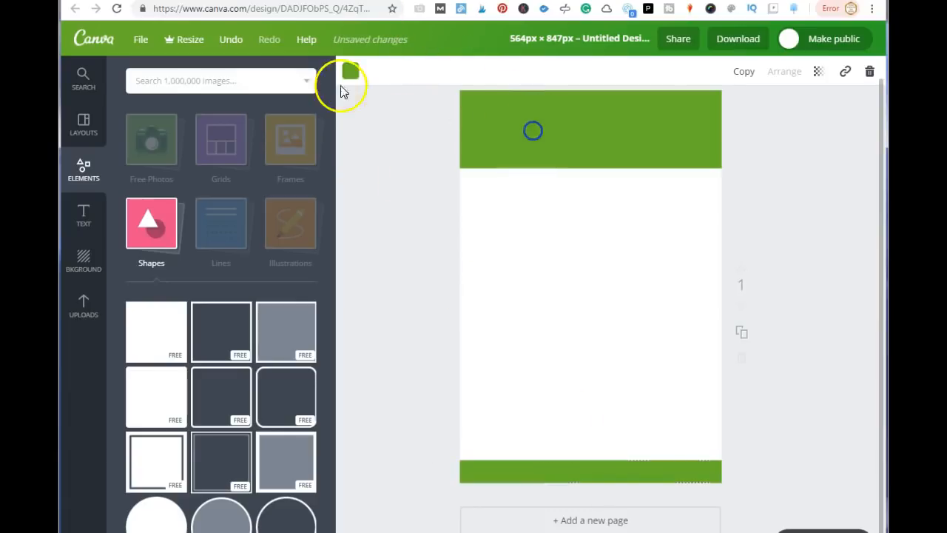
click(351, 71)
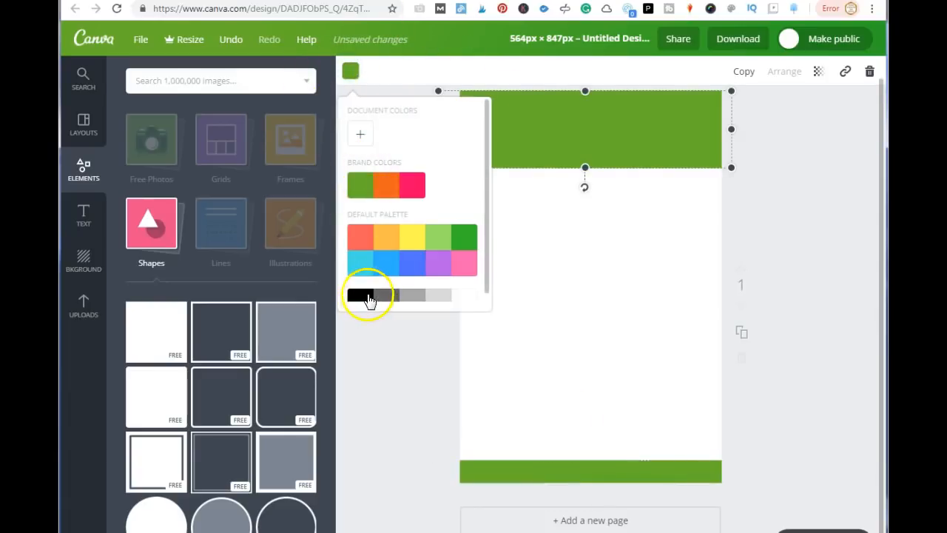
click(393, 296)
click(673, 466)
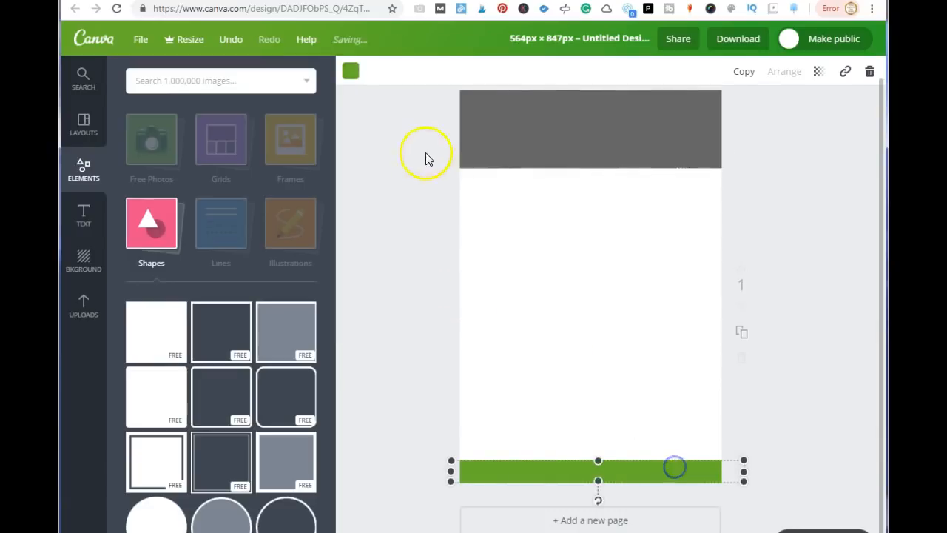
click(351, 74)
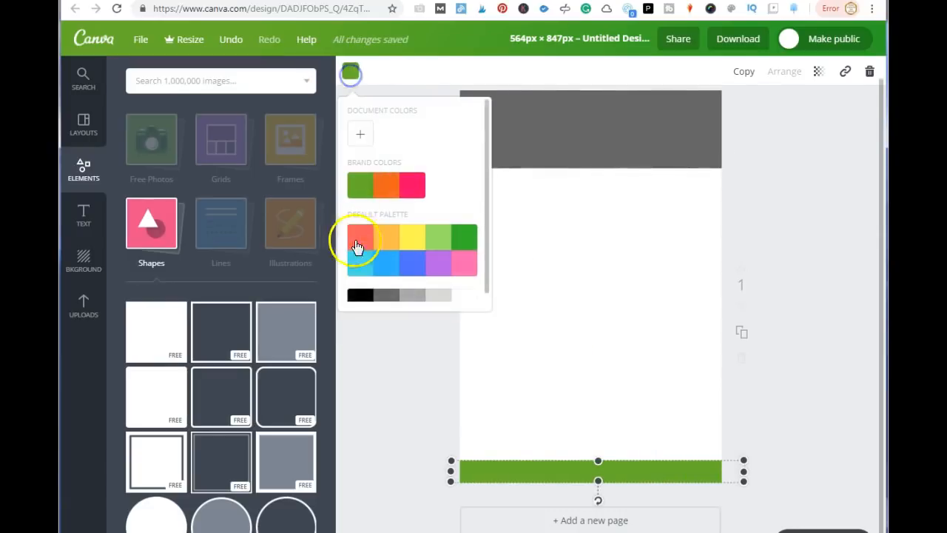
click(382, 298)
click(812, 264)
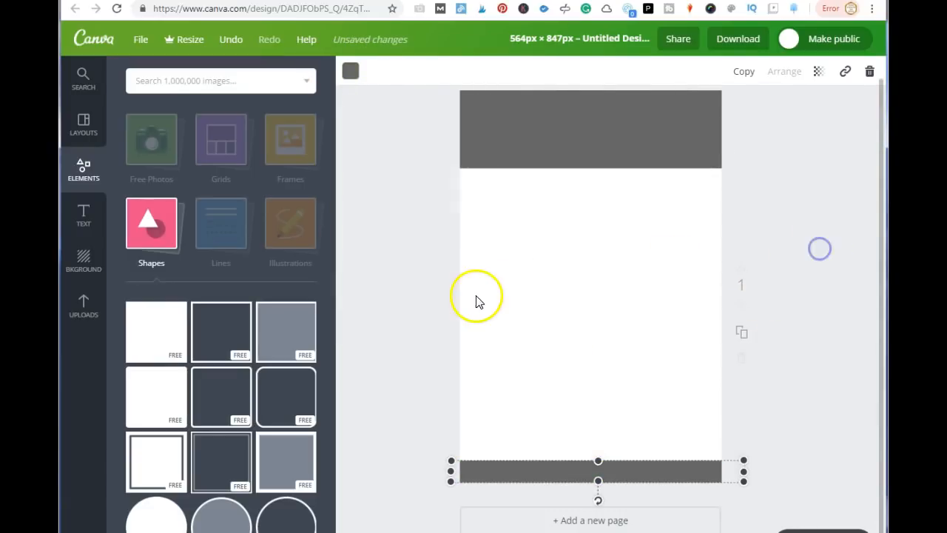
Step: Add a Simple Line, lengthen it to most of the page width and place it across the grey header band
scroll(469, 294, up, 1)
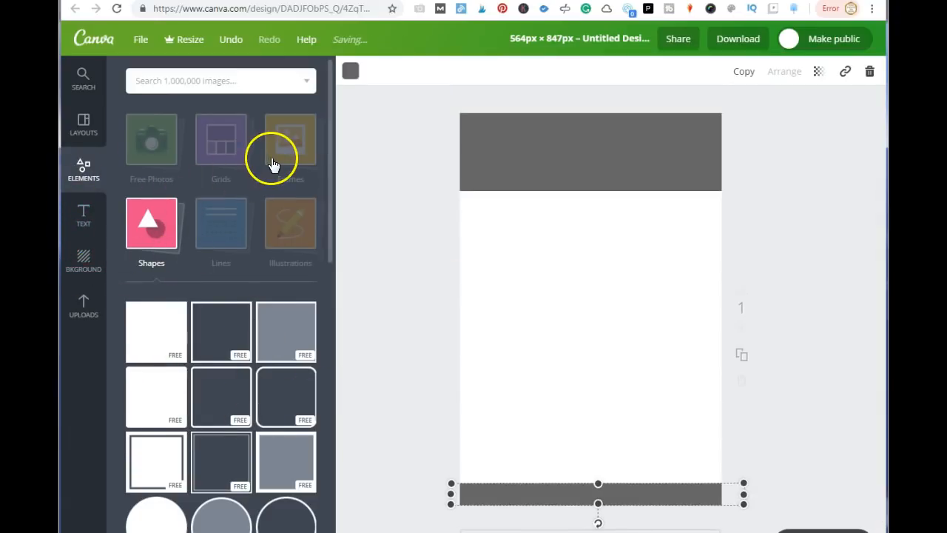
click(237, 230)
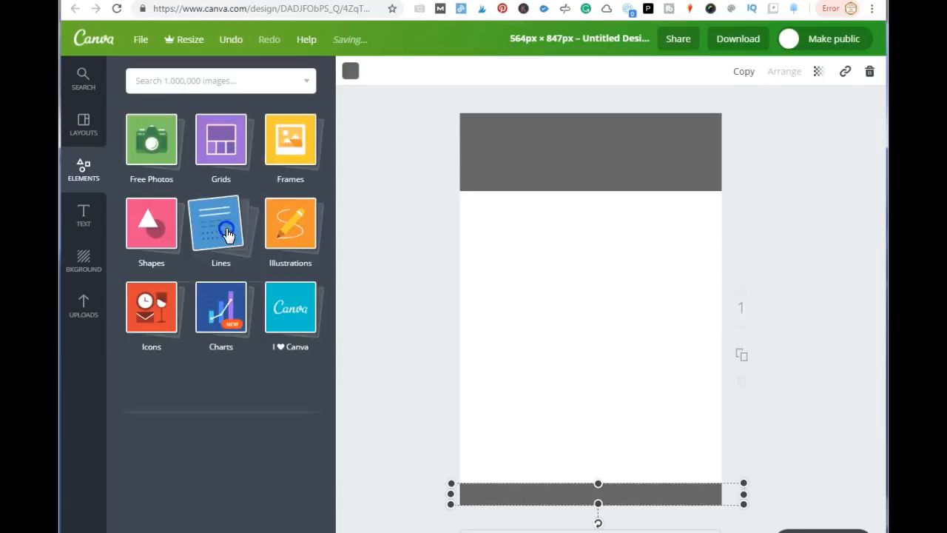
click(226, 230)
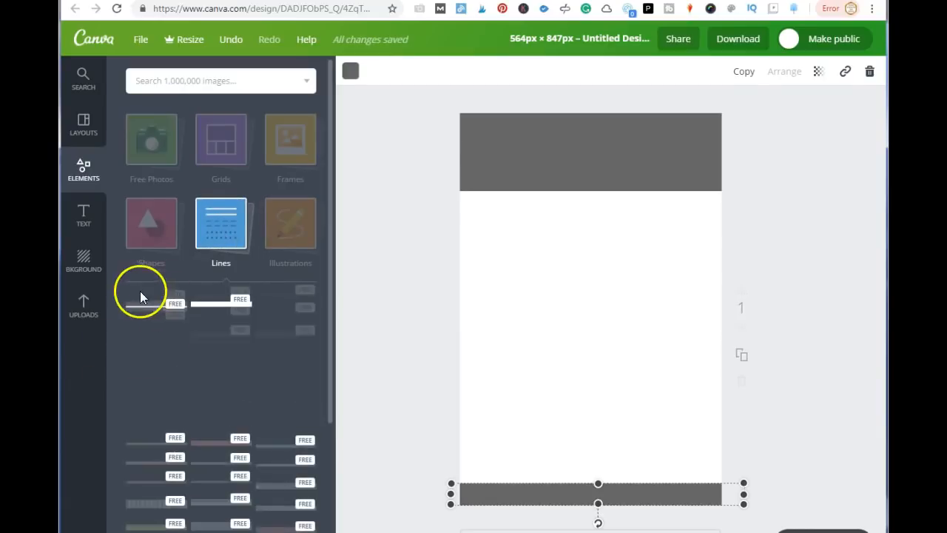
click(138, 312)
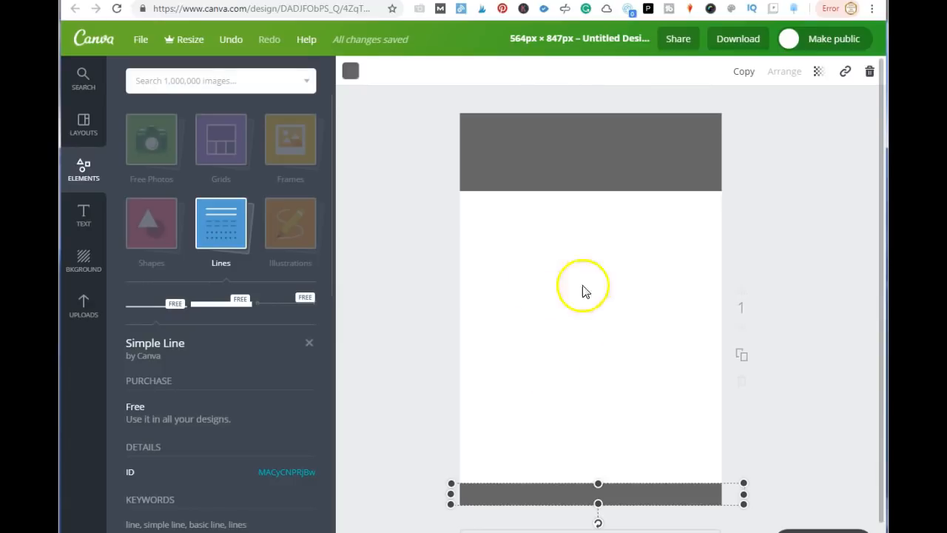
click(151, 313)
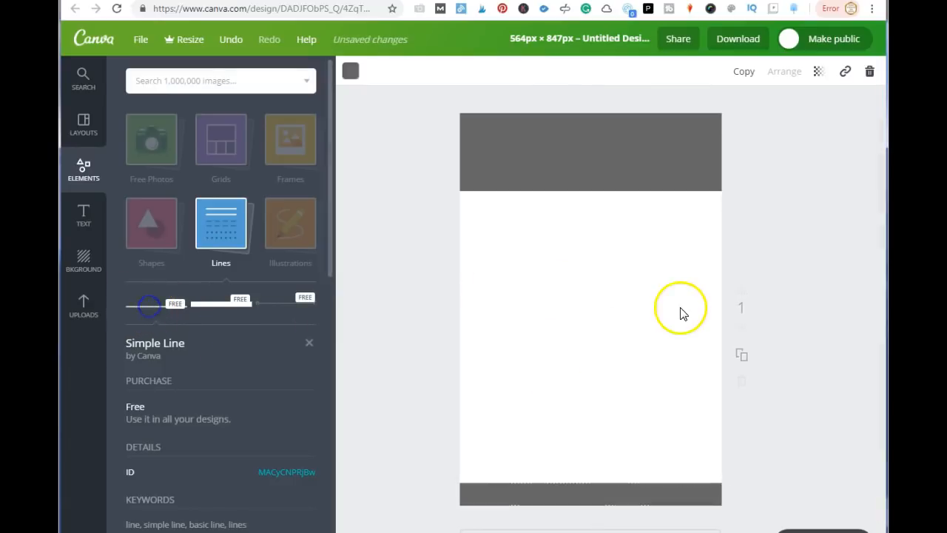
drag(508, 320, 618, 281)
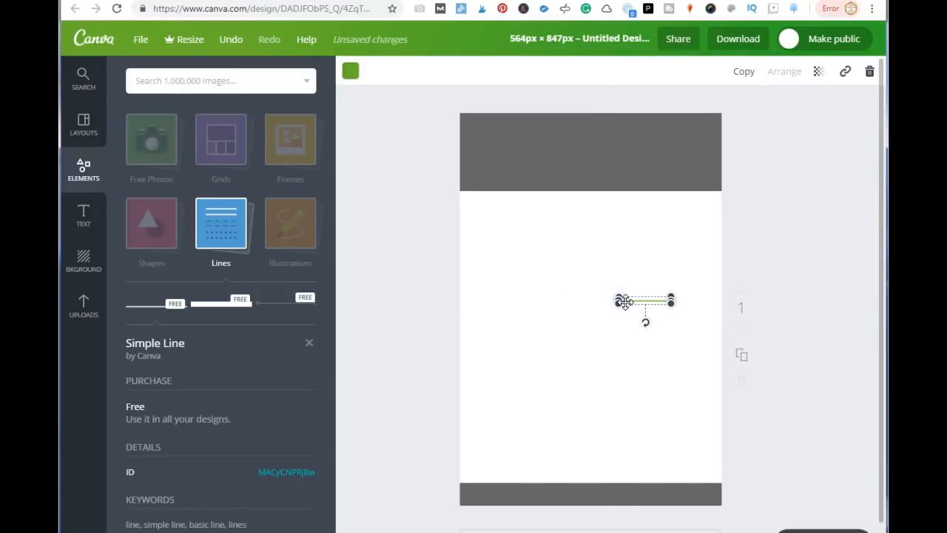
drag(612, 301, 456, 289)
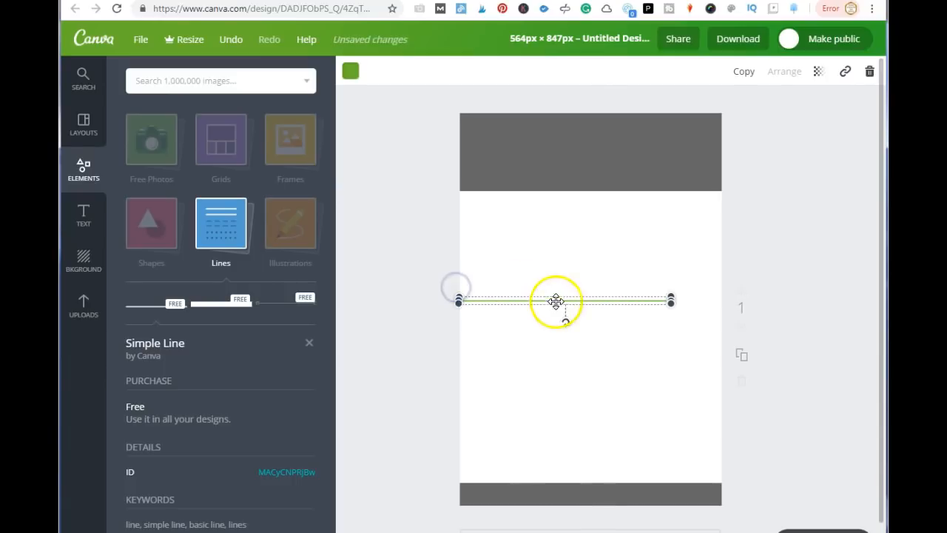
drag(571, 288, 604, 158)
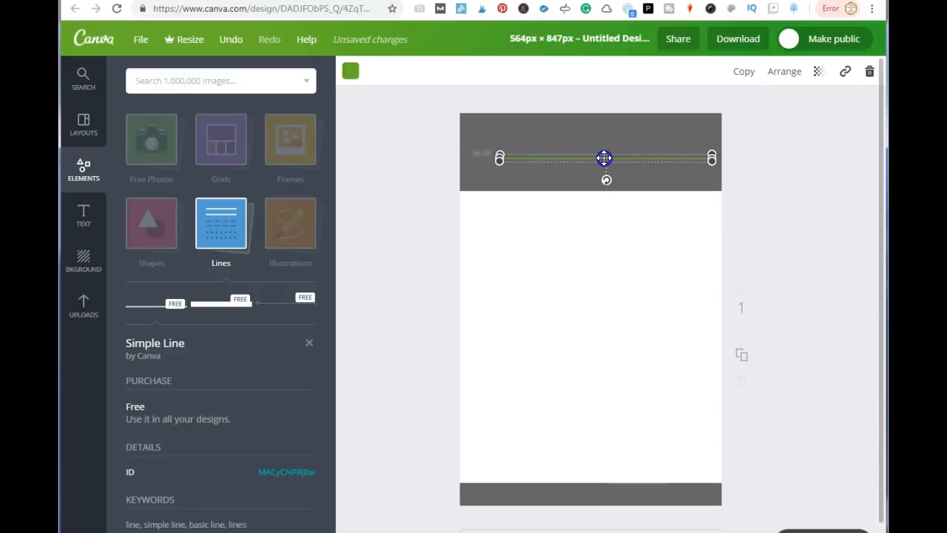
Step: Shorten the header line from its left end to leave room beside it, and colour it white
drag(498, 158, 513, 158)
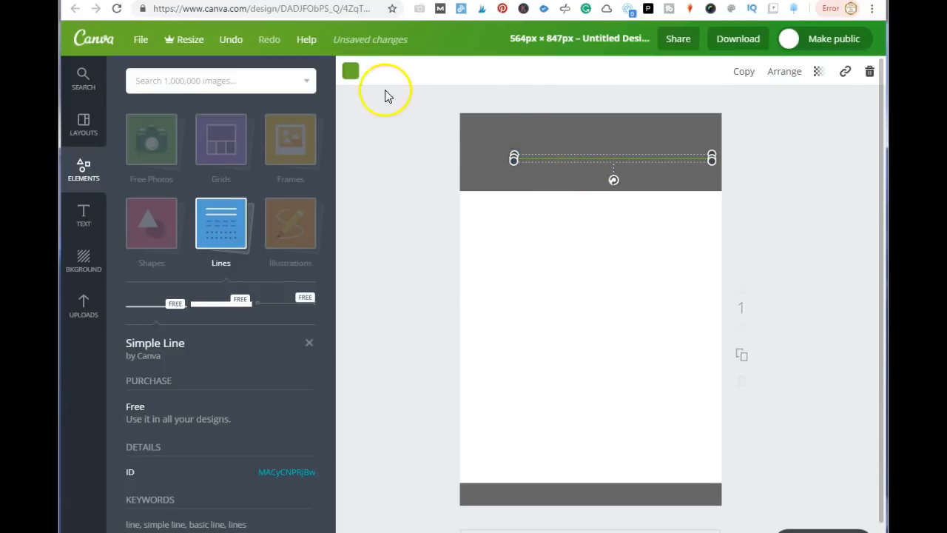
click(351, 74)
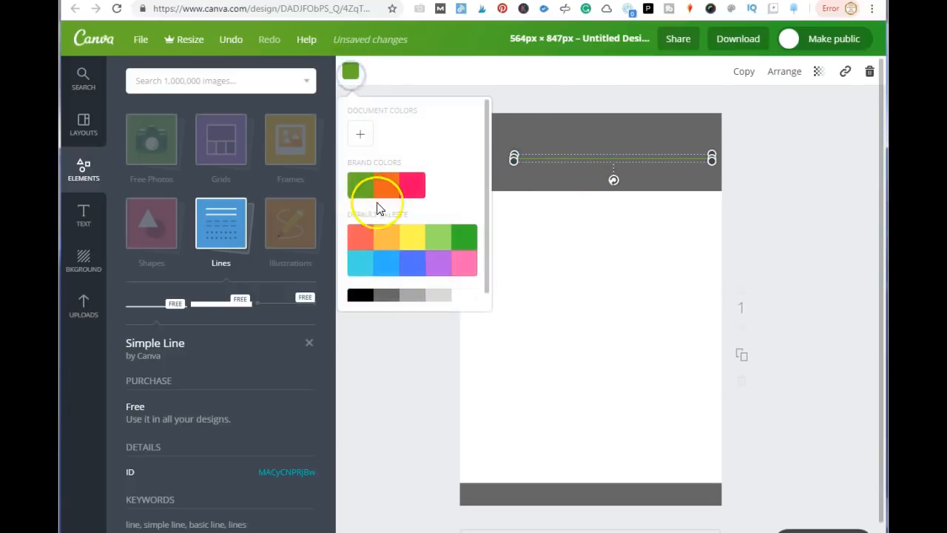
click(465, 298)
click(849, 241)
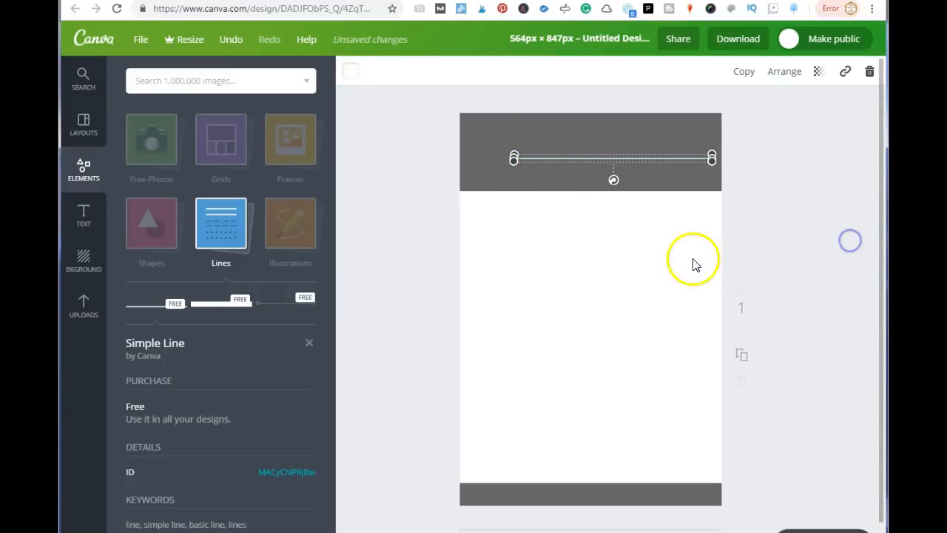
click(797, 231)
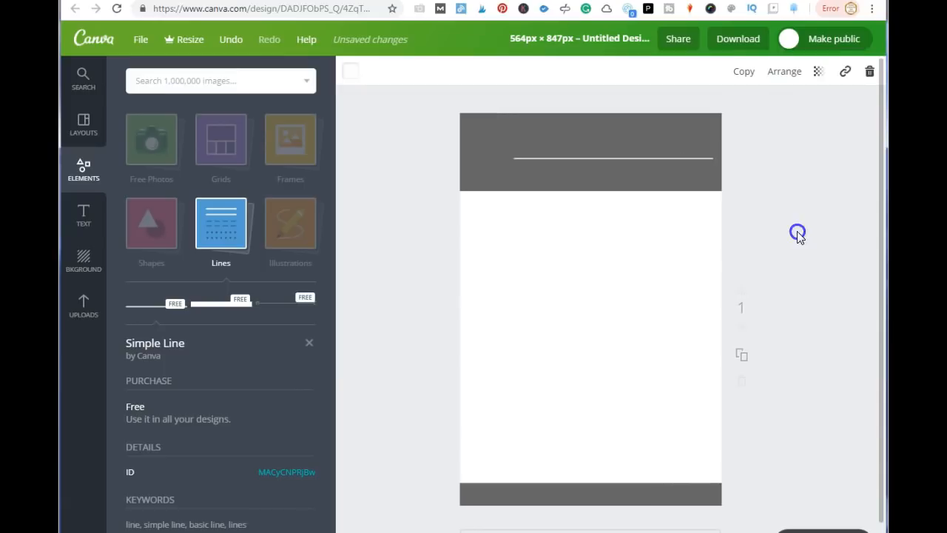
Step: Add a heading text box and replace its placeholder text with "7"
click(79, 219)
click(185, 148)
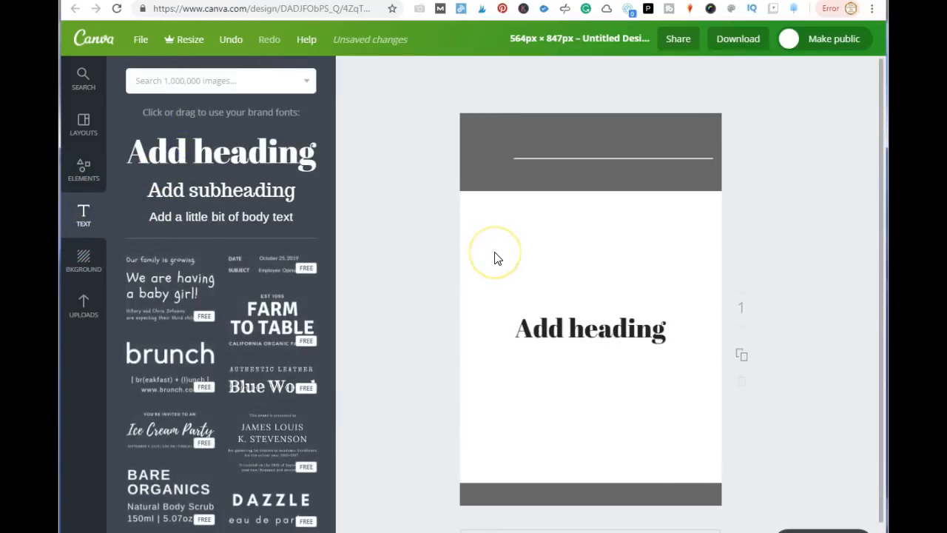
text(7)
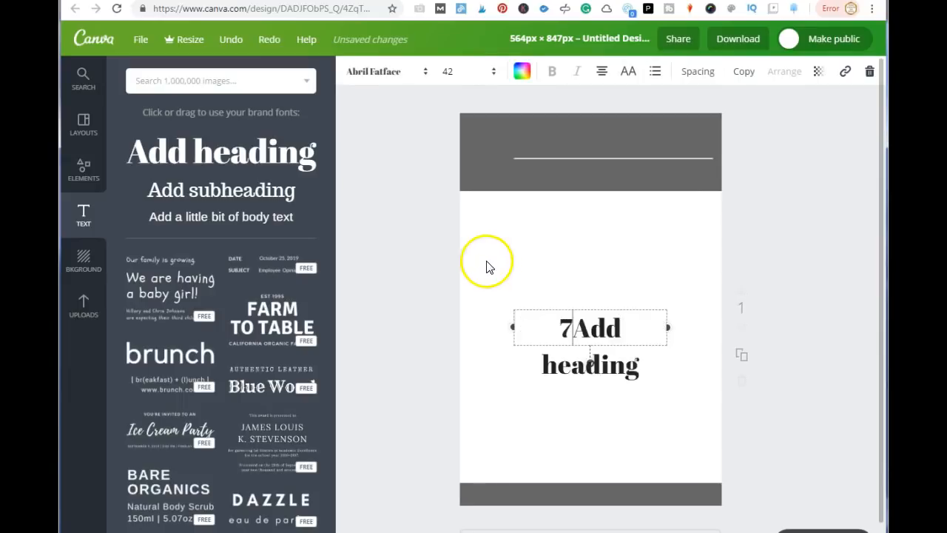
click(568, 314)
drag(520, 328, 750, 326)
key(BackSpace)
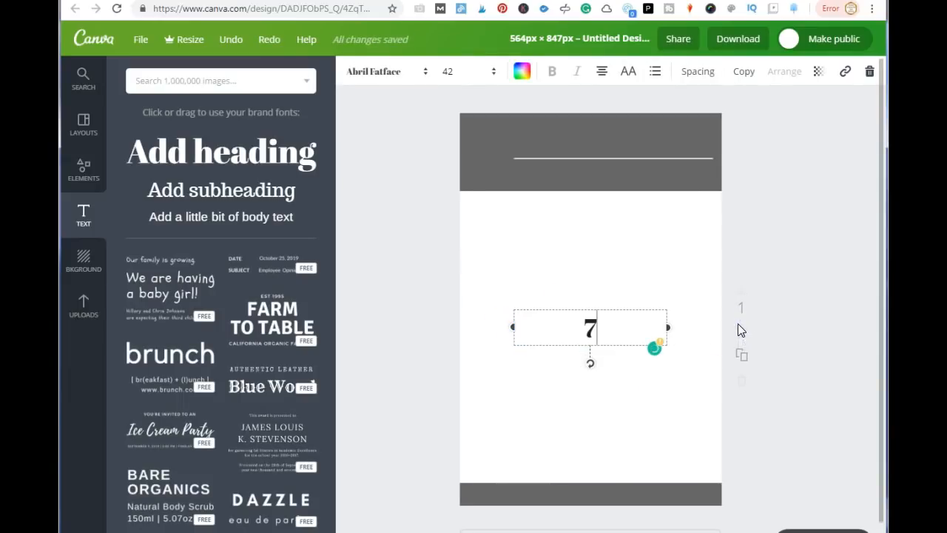
Step: Format the "7" in bold Aileron Regular at size 96 and colour it light blue from the default palette
click(358, 72)
scroll(374, 229, down, 3)
click(380, 206)
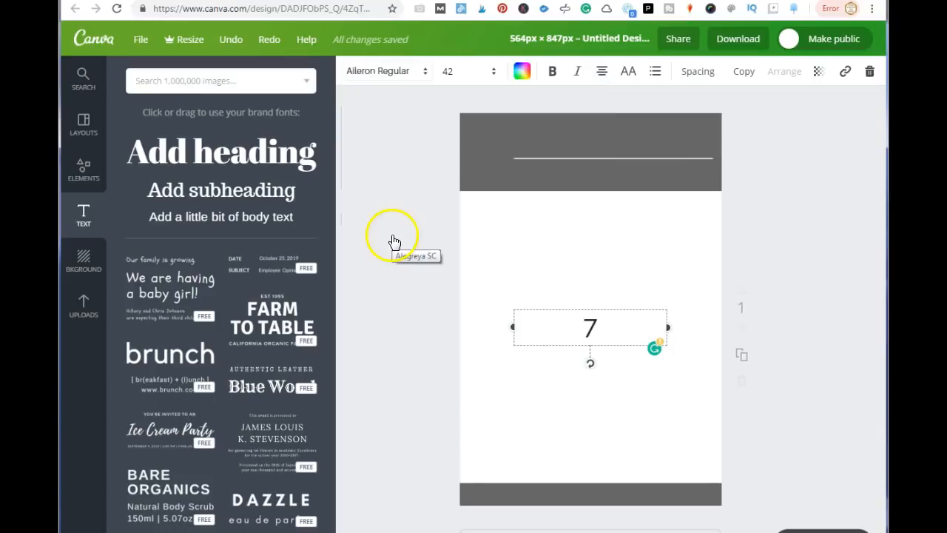
click(448, 71)
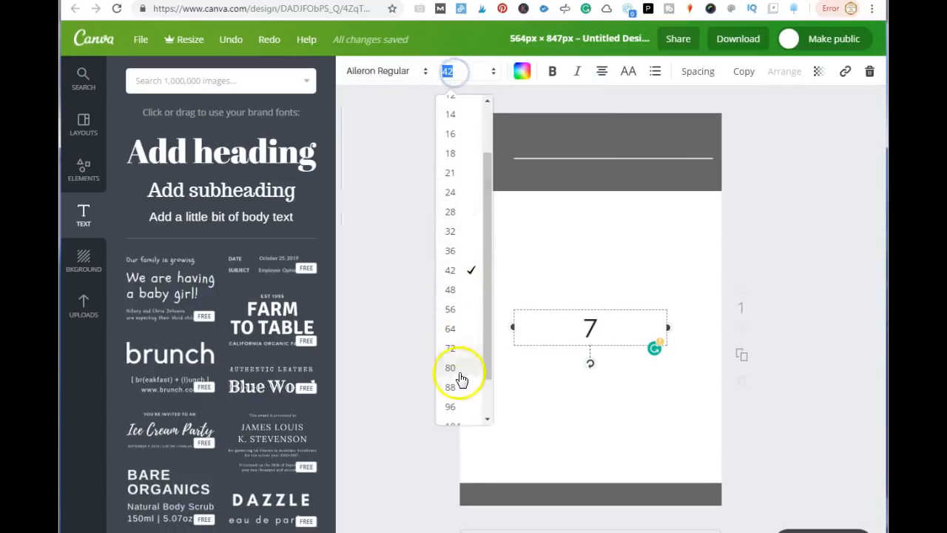
click(450, 408)
click(552, 71)
click(522, 71)
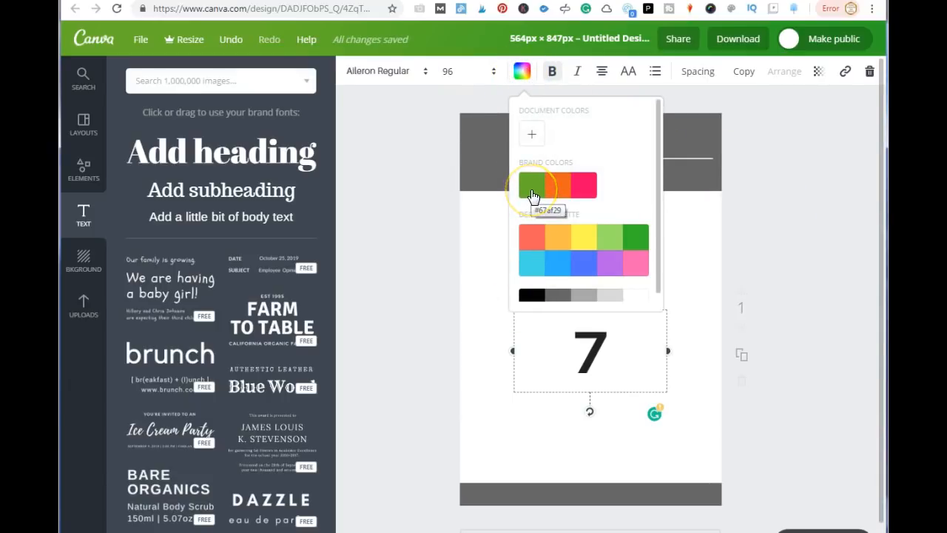
click(531, 263)
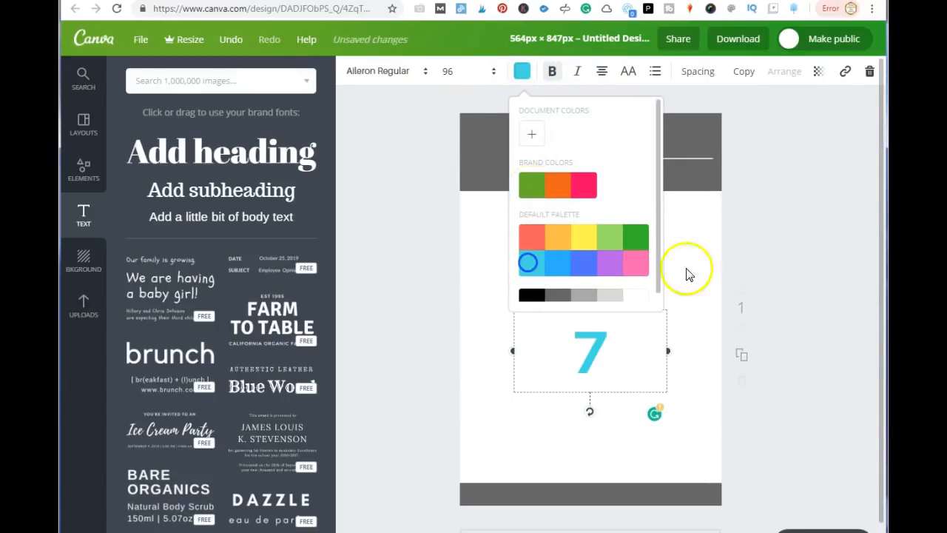
click(789, 263)
click(787, 292)
Step: Place the "7" in the header band to the left of the white line and enlarge it to size 104
drag(598, 338, 493, 146)
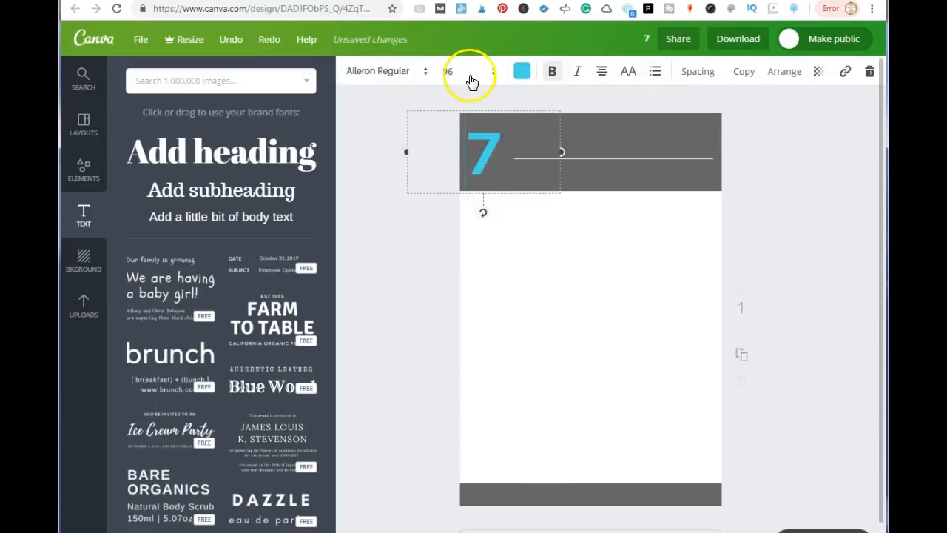
click(465, 74)
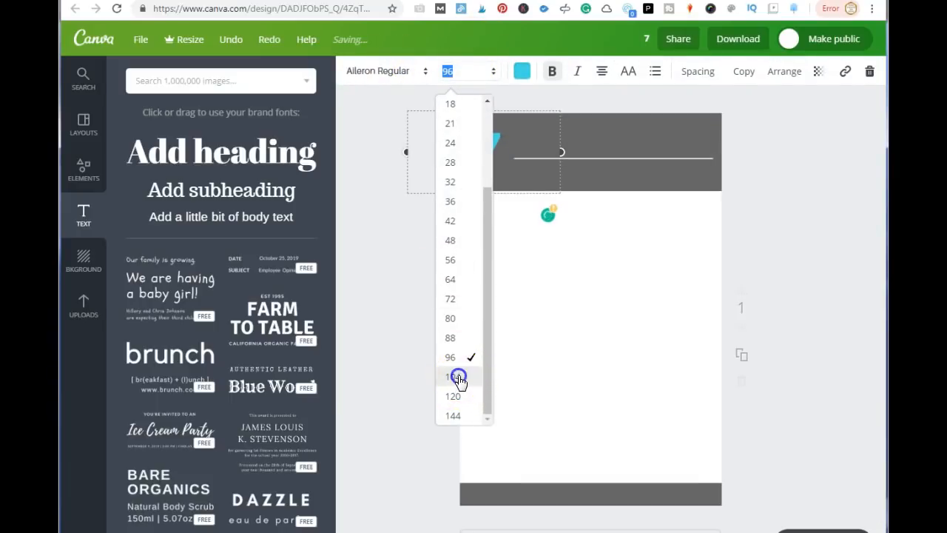
click(459, 379)
click(817, 277)
drag(489, 144, 493, 138)
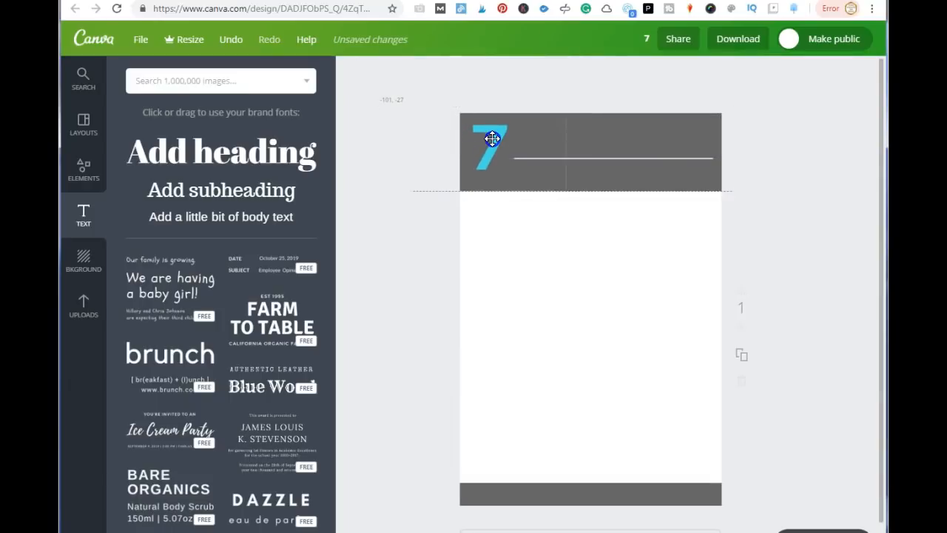
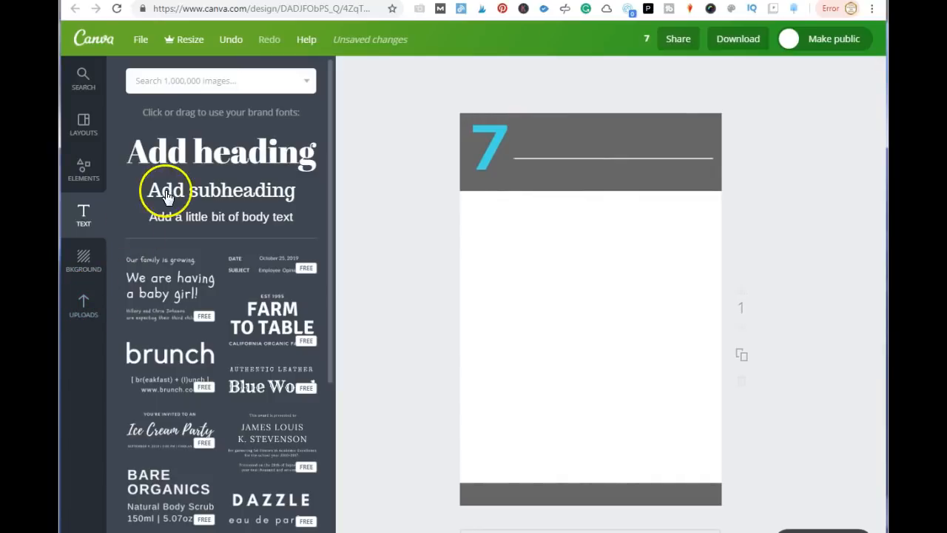
Step: Add a heading reading "Eggplant" in Aileron Regular at size 64
click(190, 168)
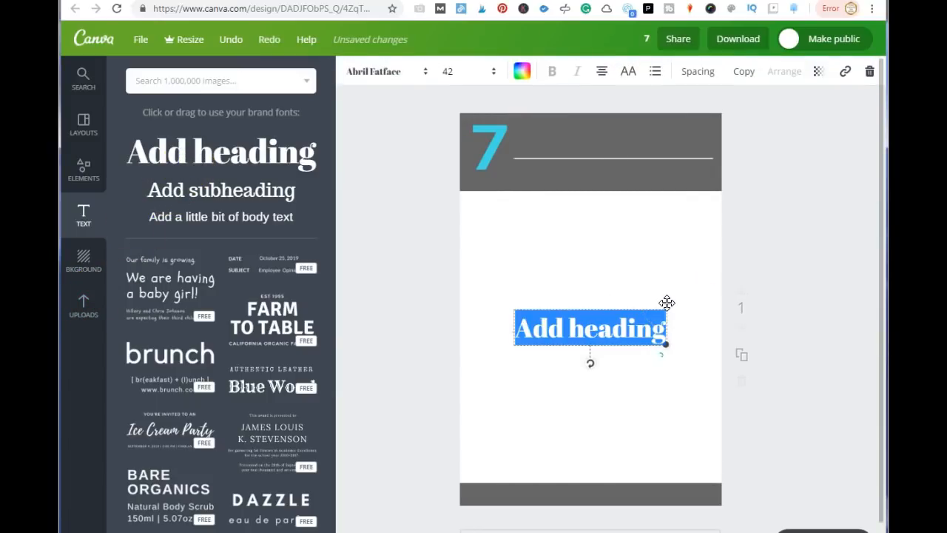
text(Eggplant)
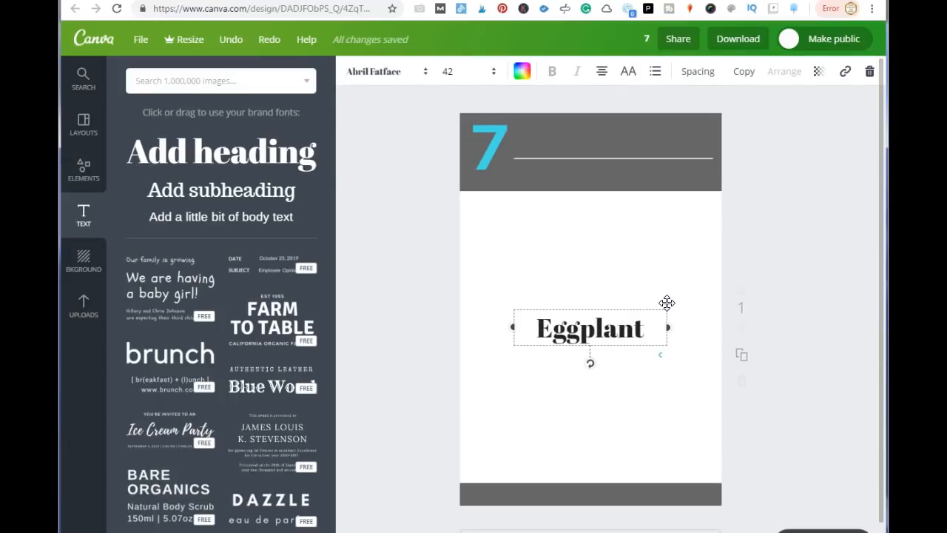
click(386, 71)
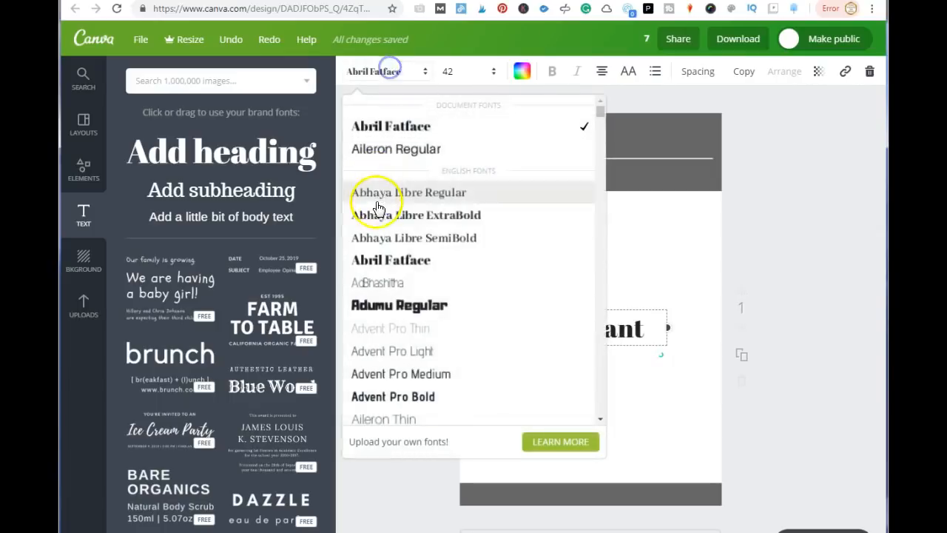
click(376, 149)
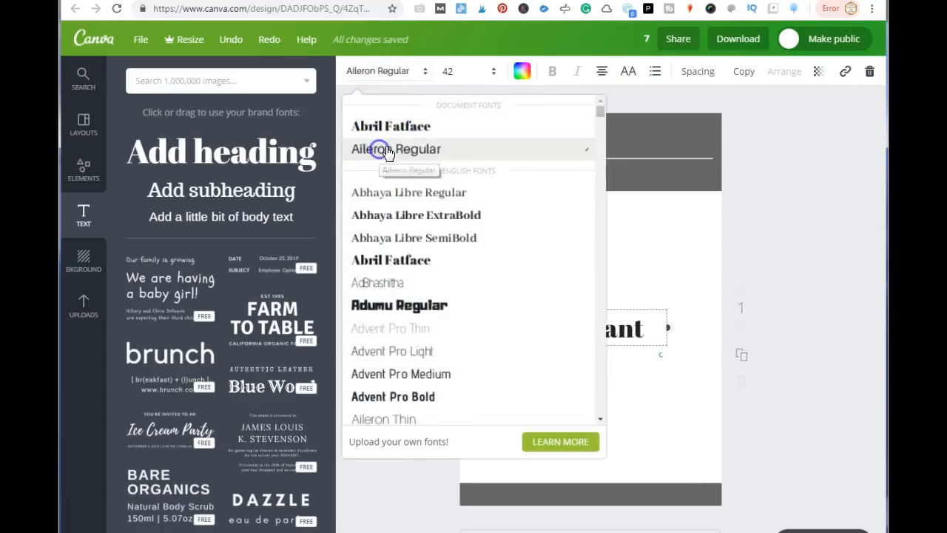
click(462, 72)
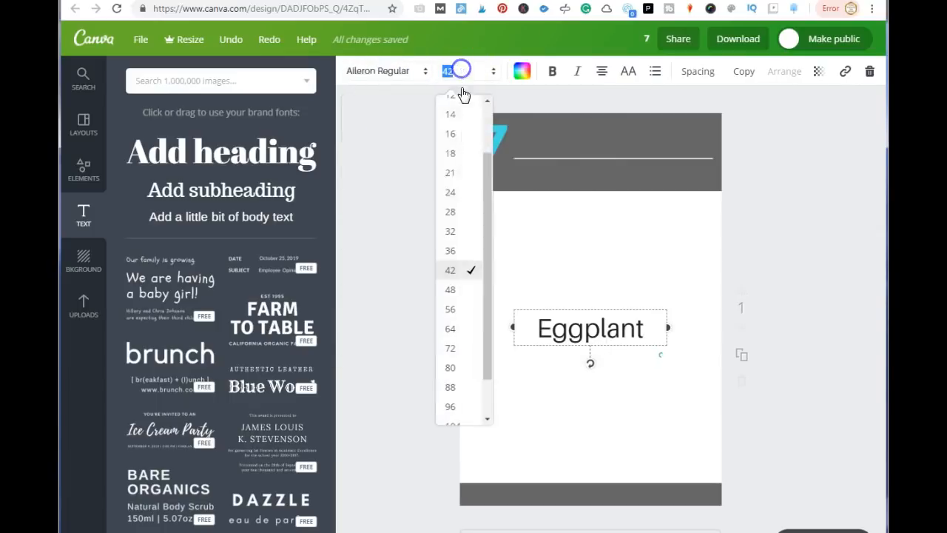
click(454, 328)
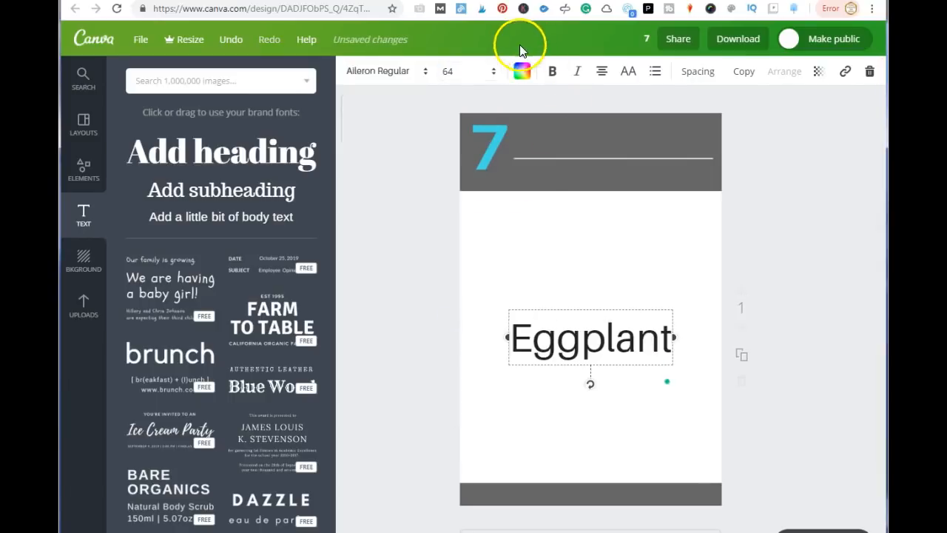
Step: Make the Eggplant heading bold and uppercase, and colour it purple from the default palette
click(627, 72)
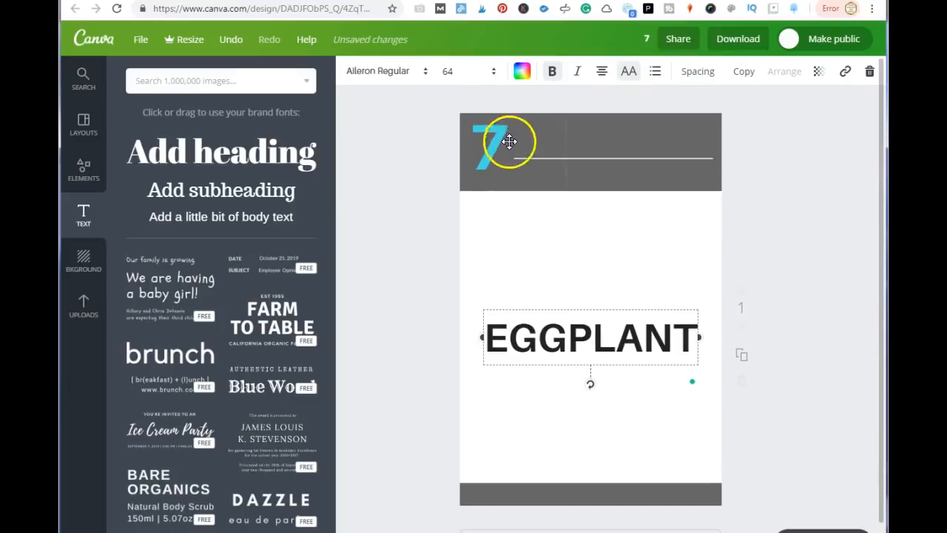
click(522, 71)
click(607, 264)
click(808, 297)
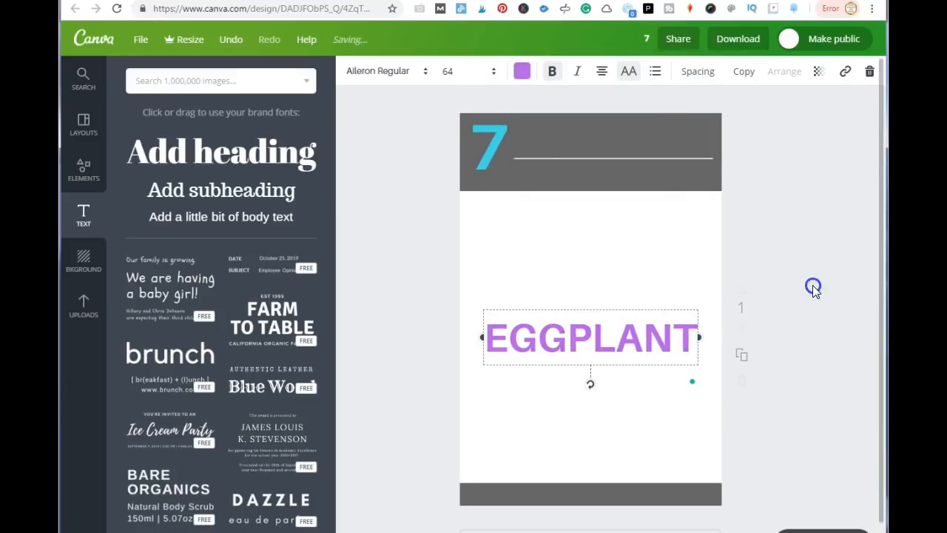
Step: Place the EGGPLANT heading just above the white line and tighten its letter spacing to fit the line's width
drag(619, 351, 647, 153)
drag(646, 153, 647, 153)
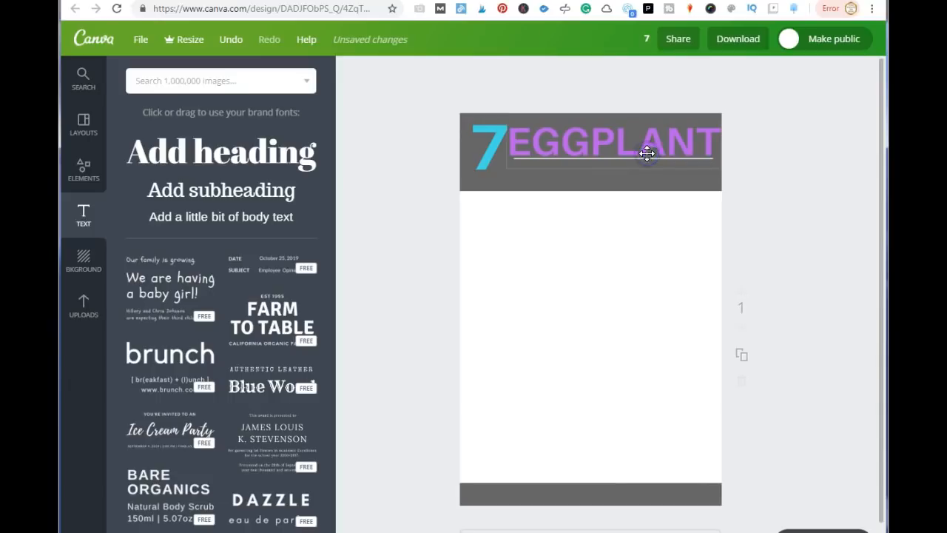
click(584, 149)
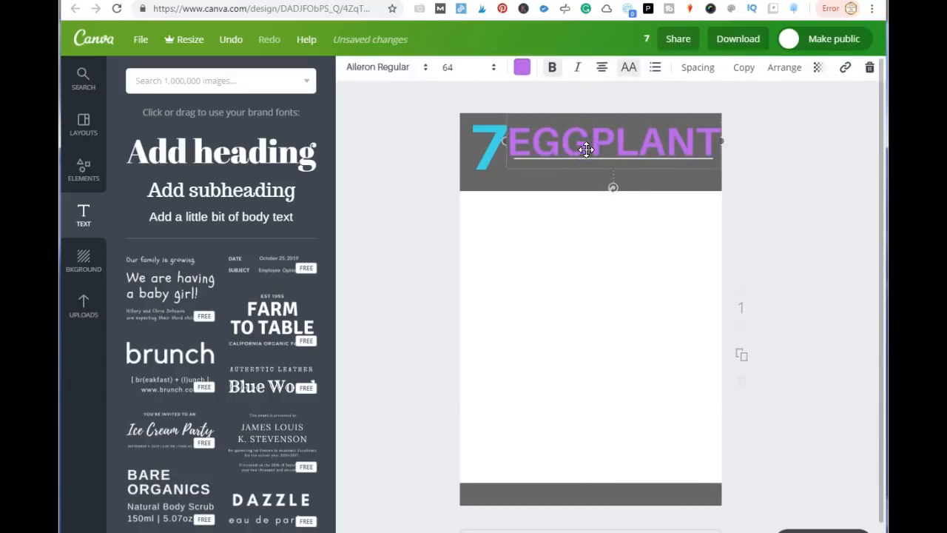
click(709, 74)
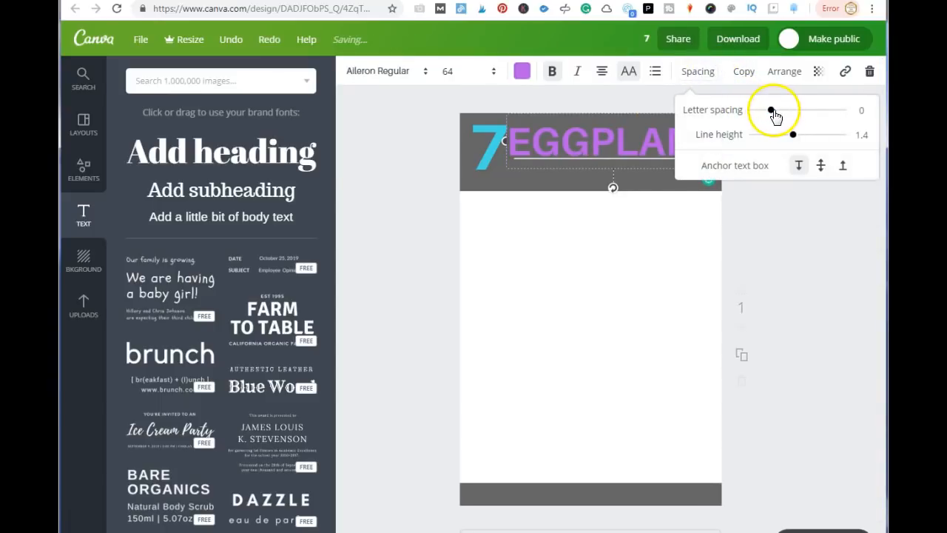
drag(772, 114, 769, 114)
click(811, 239)
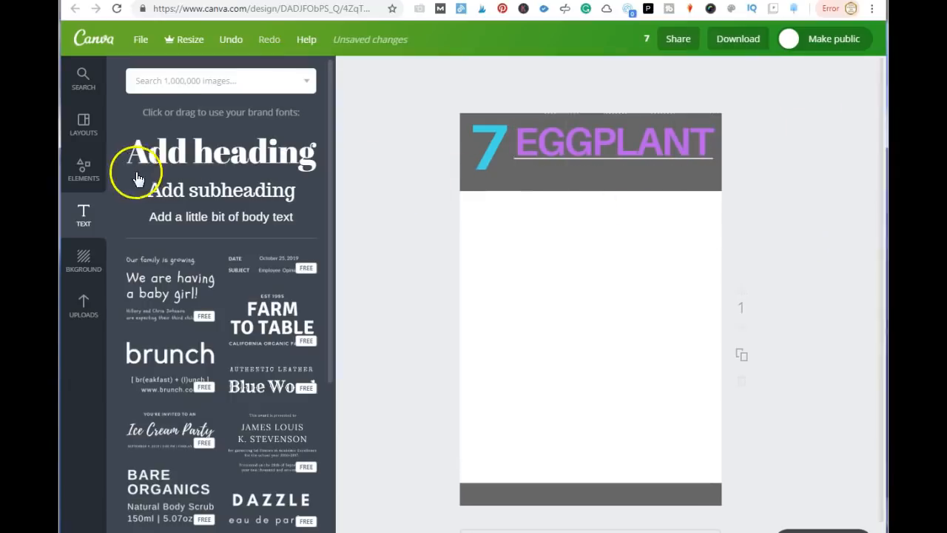
Step: Add a subheading reading "Benefits" in uppercase Aileron Regular
click(237, 194)
double_click(583, 317)
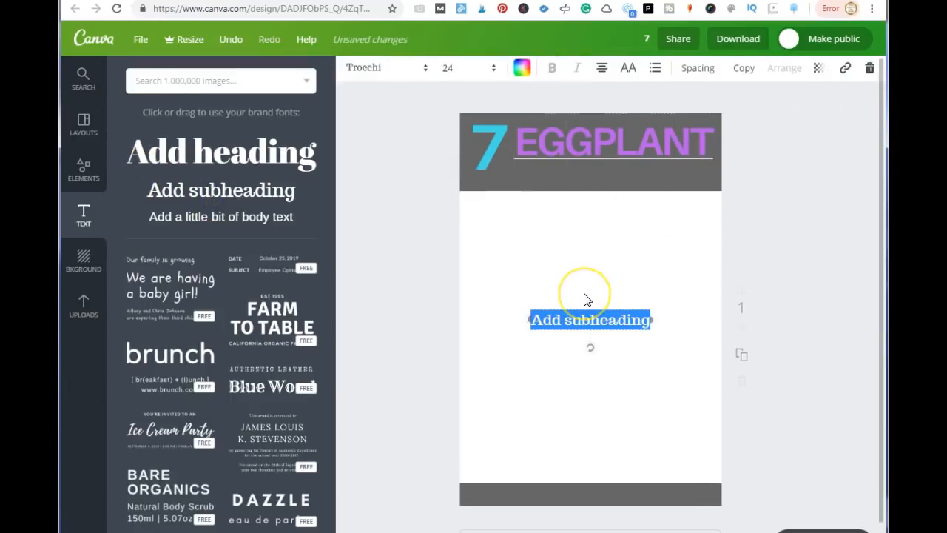
text(Benefits)
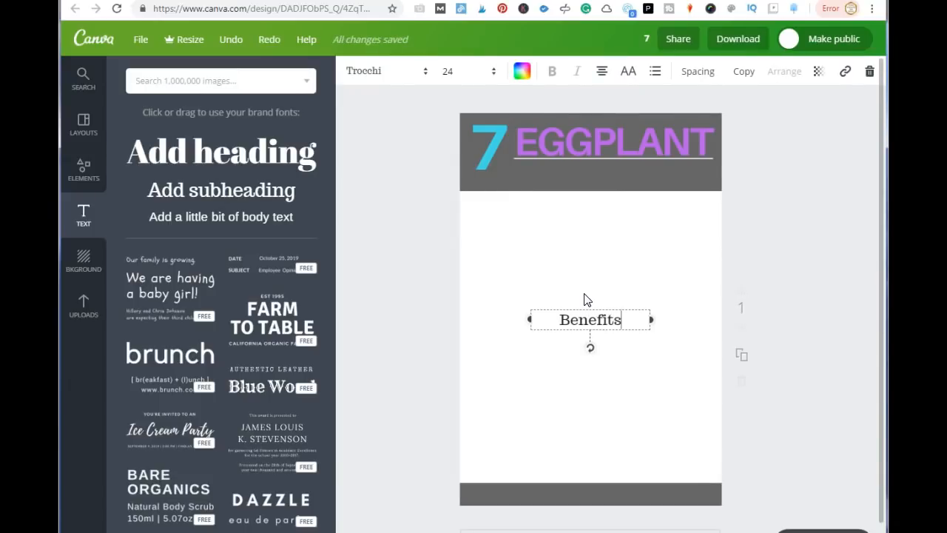
click(365, 73)
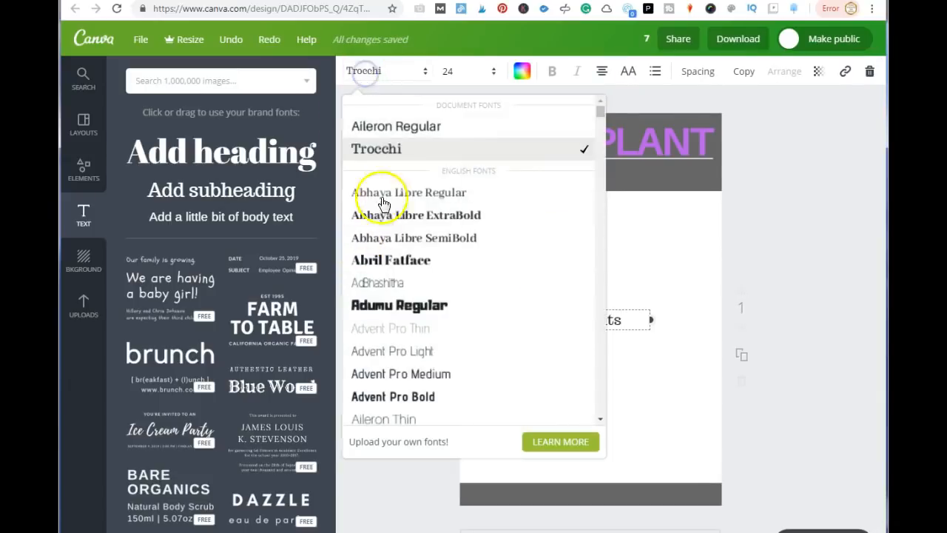
click(385, 126)
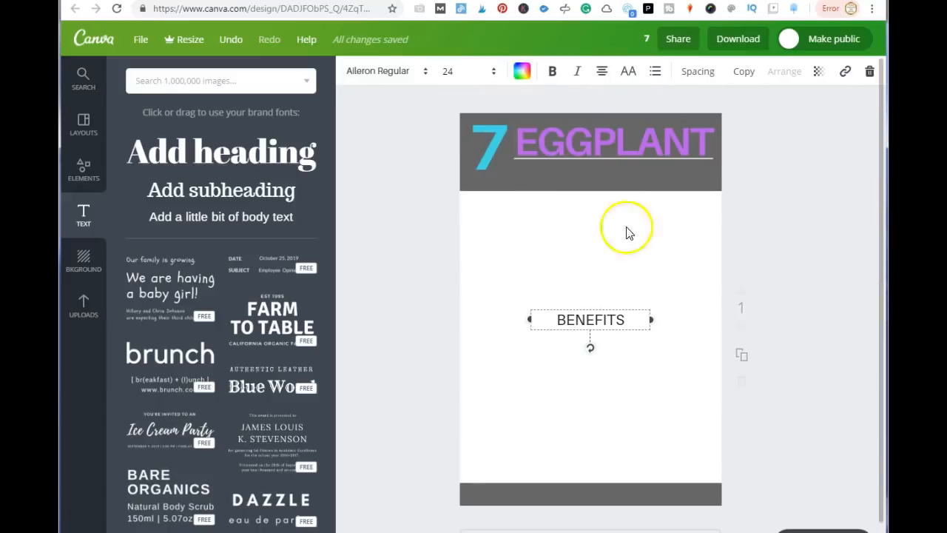
click(829, 242)
Step: Place BENEFITS below the right end of the header line, colour it white and set its size to 32
drag(635, 316, 648, 172)
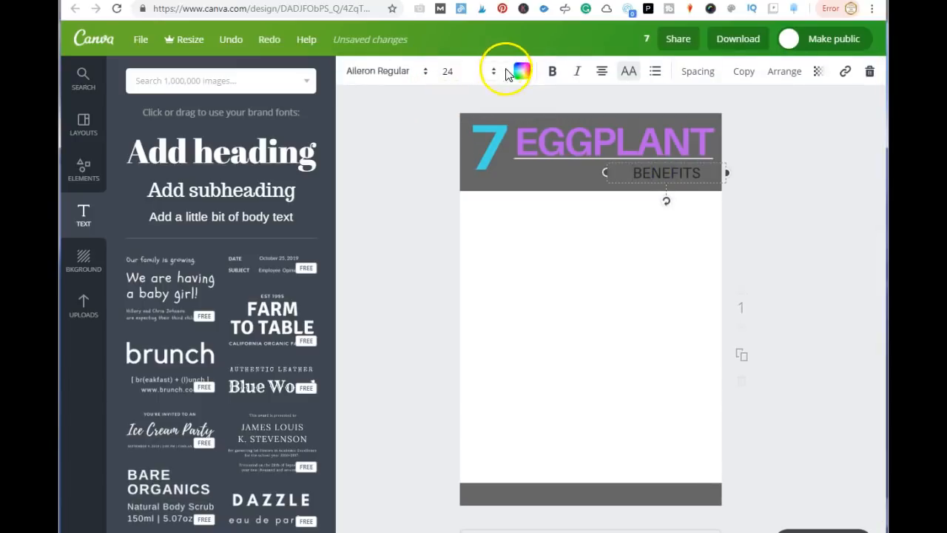
click(522, 71)
click(637, 293)
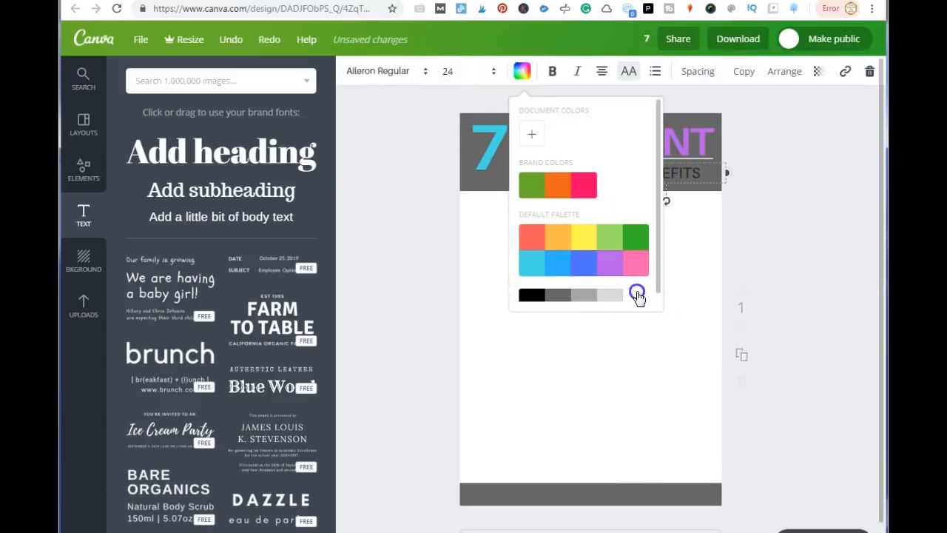
click(446, 71)
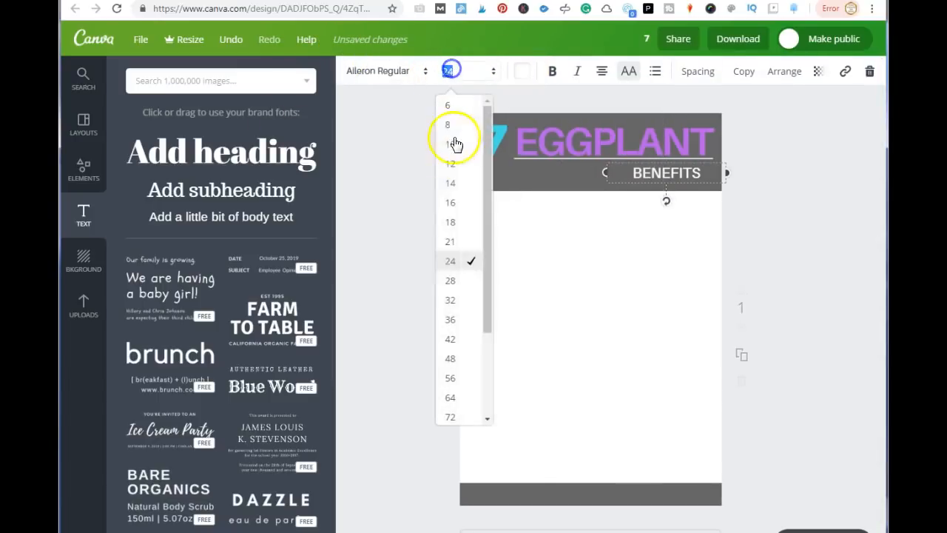
click(453, 302)
click(863, 239)
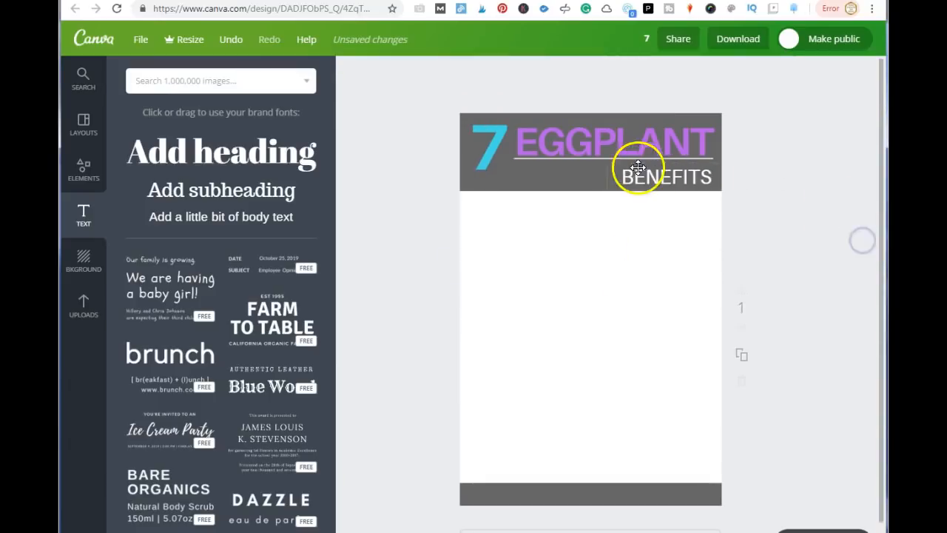
Step: Nudge the BENEFITS text up and slightly left so it sits closer beneath the white header line
drag(657, 176, 652, 171)
click(635, 286)
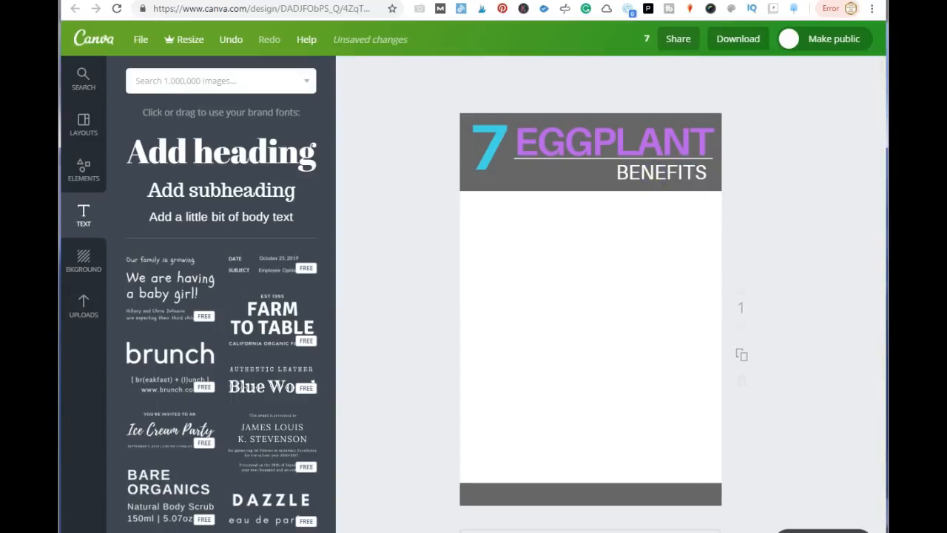
Step: Add a solid square, reshape it into a bar about 432 × 90 px and place it just below the header near the left edge
click(82, 181)
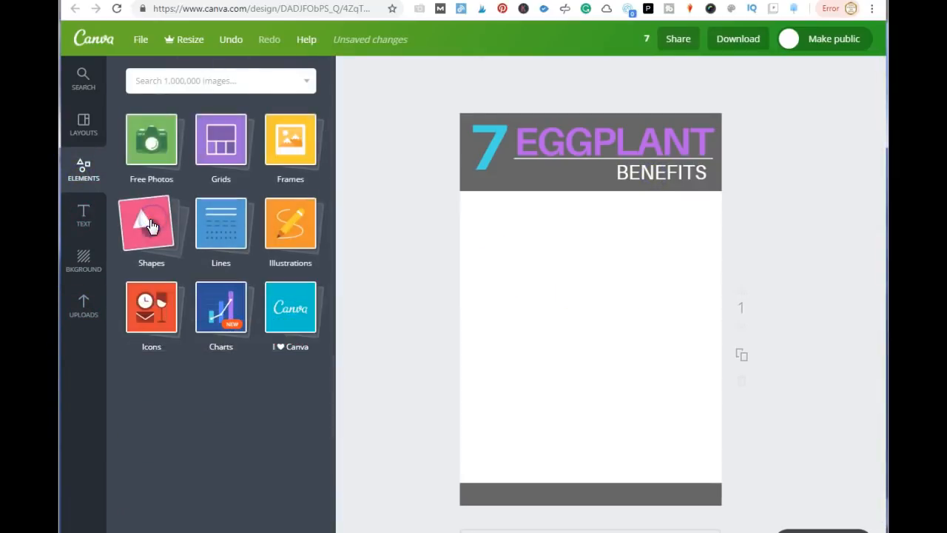
click(148, 234)
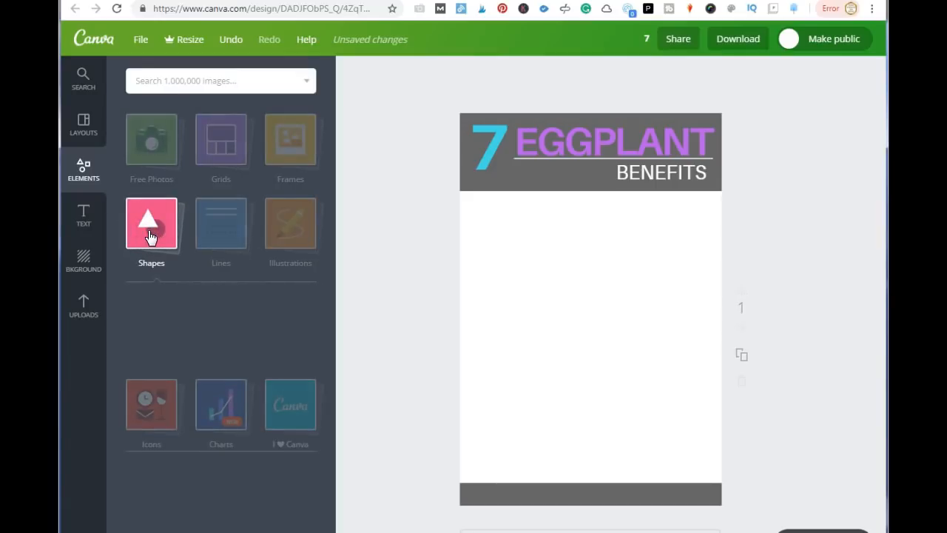
click(153, 318)
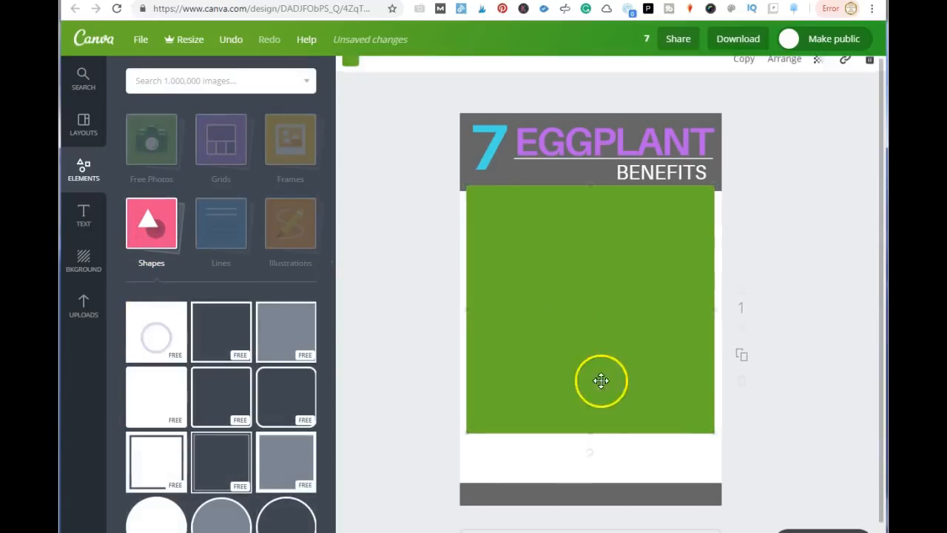
drag(596, 442, 575, 226)
drag(711, 210, 649, 209)
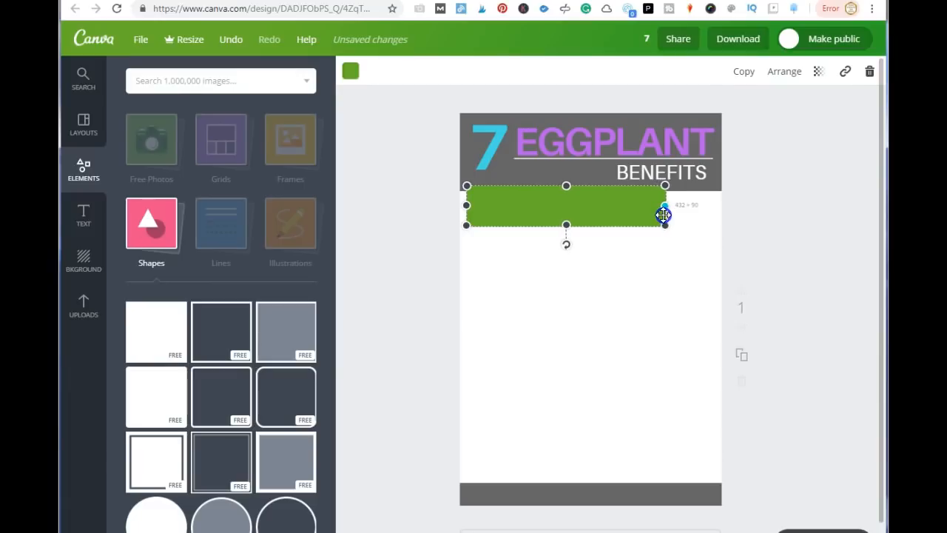
drag(574, 211, 573, 231)
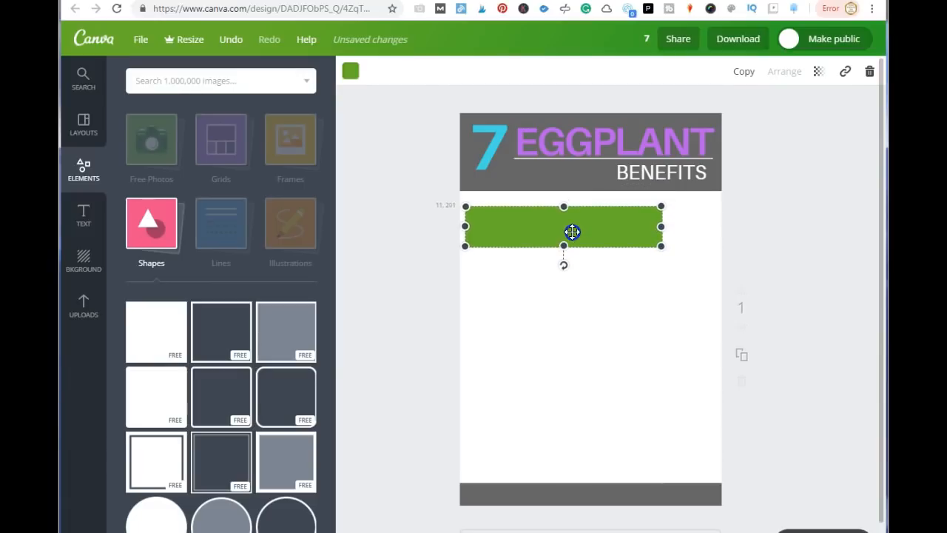
Step: Duplicate the green bar, colour the copy with the pink brand colour and align it directly below the original
click(744, 71)
click(352, 71)
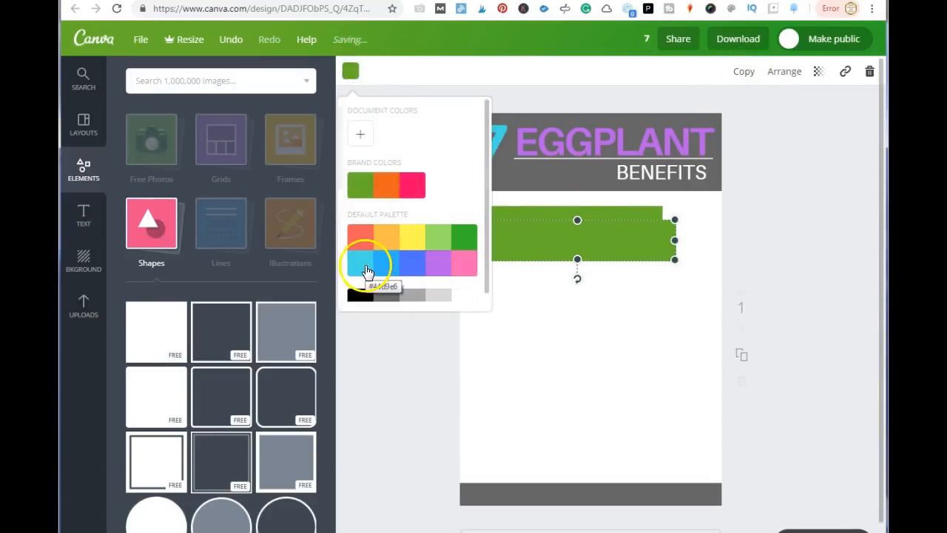
click(413, 185)
drag(618, 227, 599, 269)
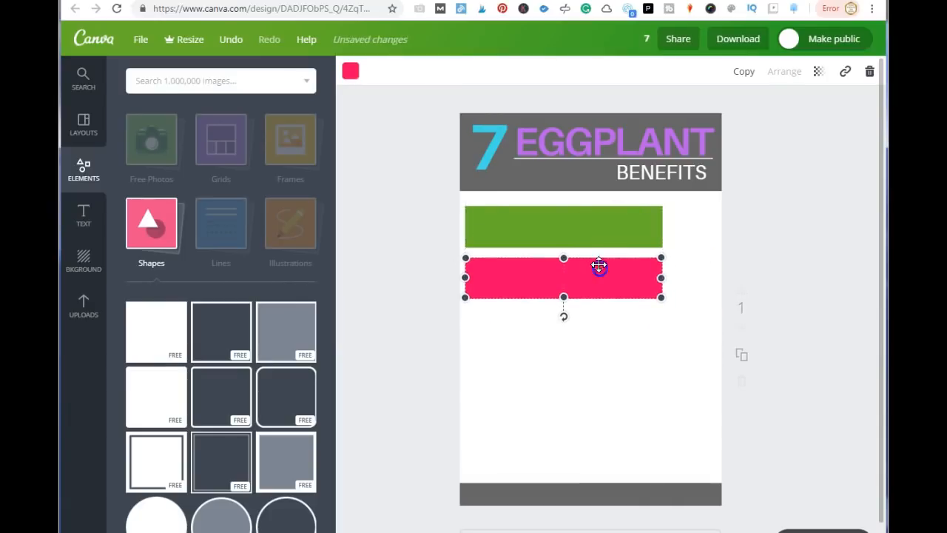
Step: Recolour the upper green bar with the same pink brand colour
click(594, 225)
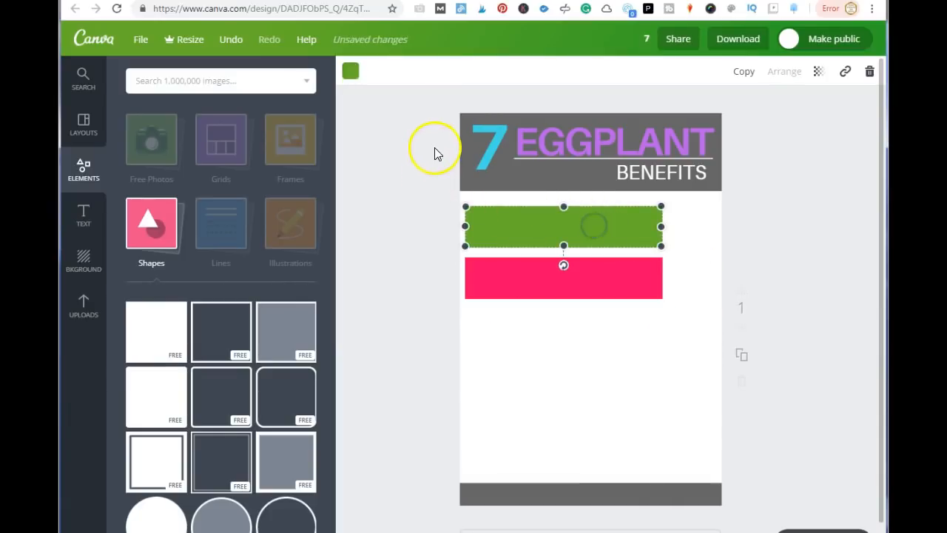
click(347, 74)
click(404, 186)
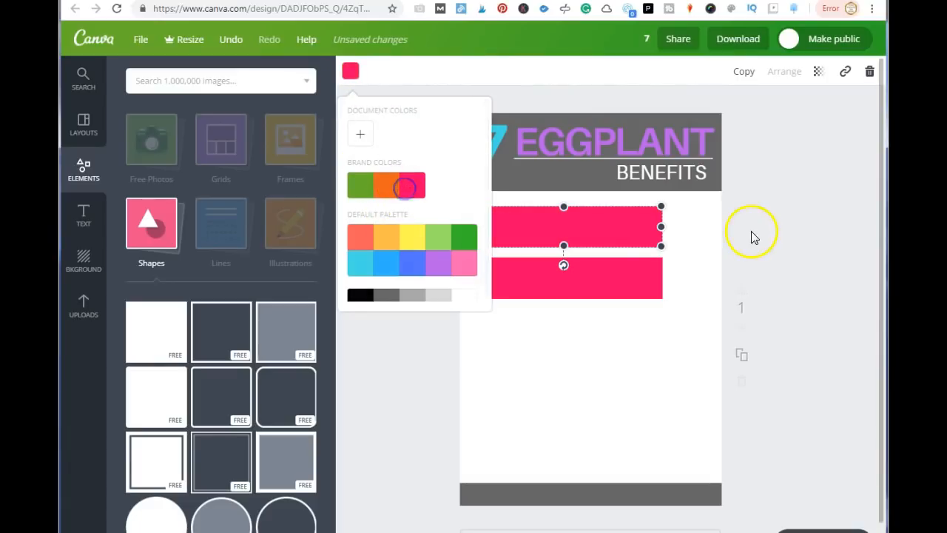
click(840, 219)
Step: Duplicate the pink bar until five aligned, roughly evenly spaced bars fill the area between header and footer
click(571, 282)
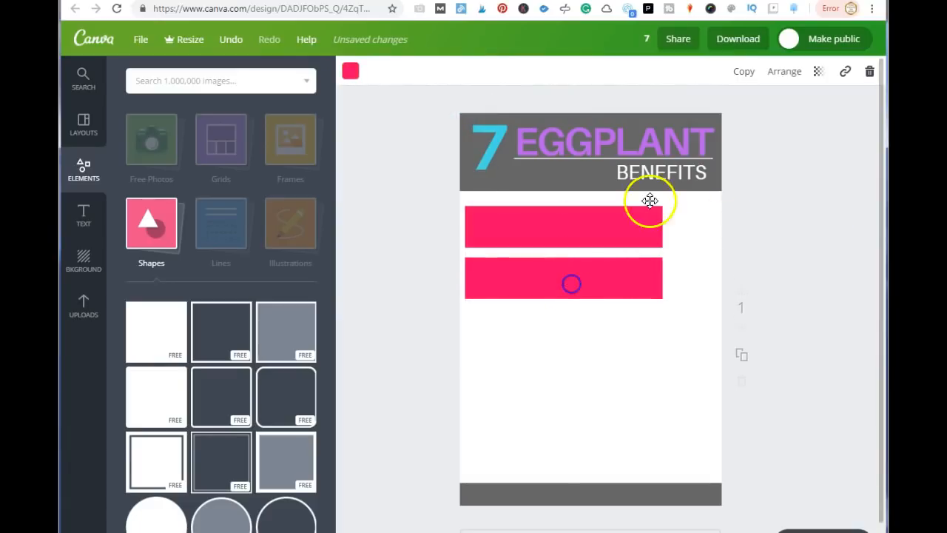
click(743, 72)
drag(611, 277, 598, 332)
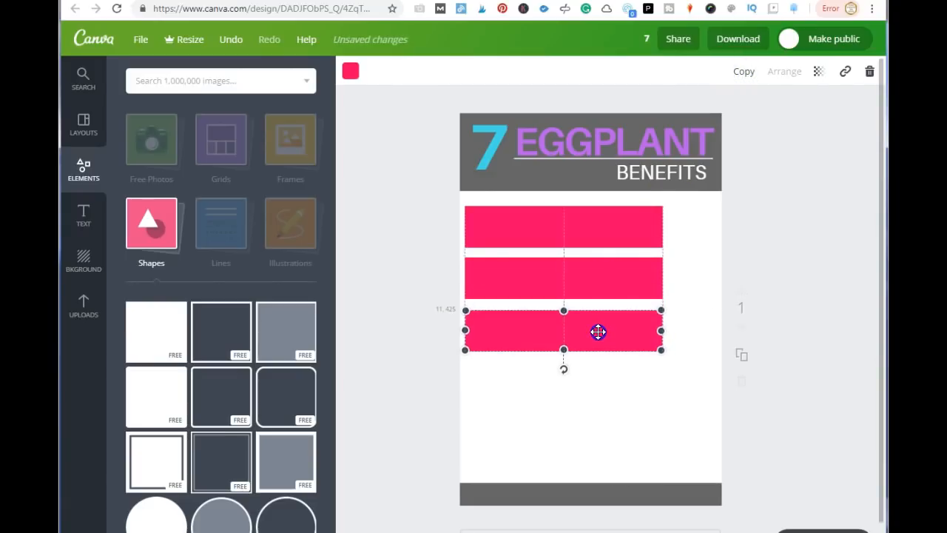
click(742, 71)
drag(606, 337, 593, 440)
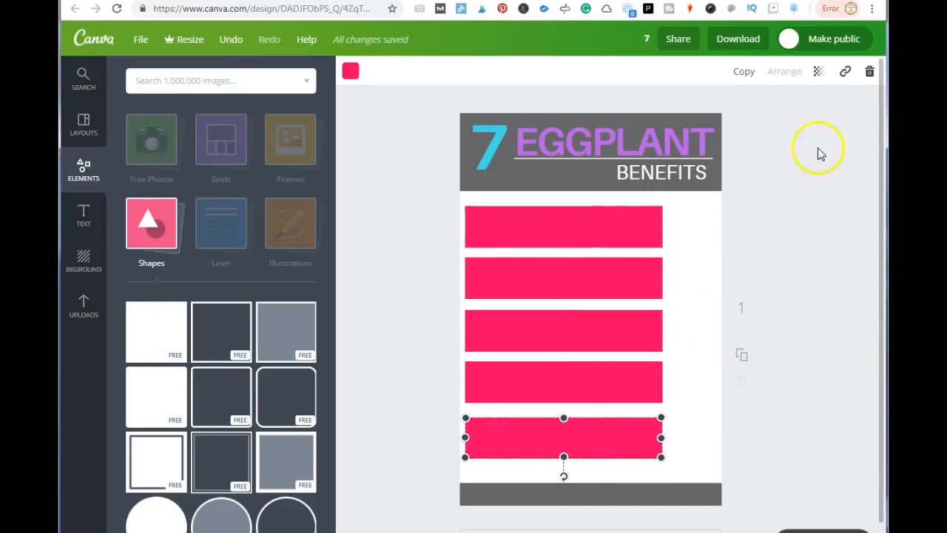
Step: Duplicate the lowest pink bar and colour the copy dark grey from the default palette
click(744, 74)
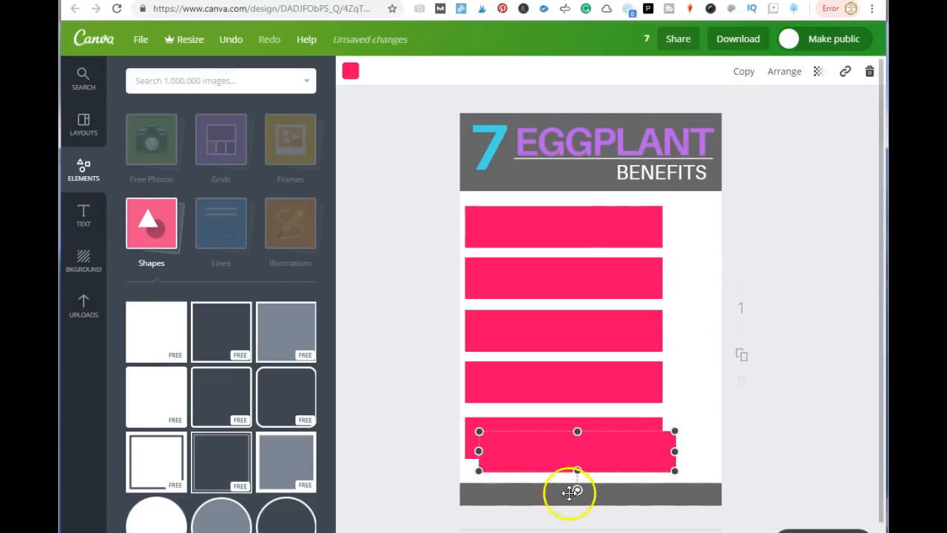
click(351, 69)
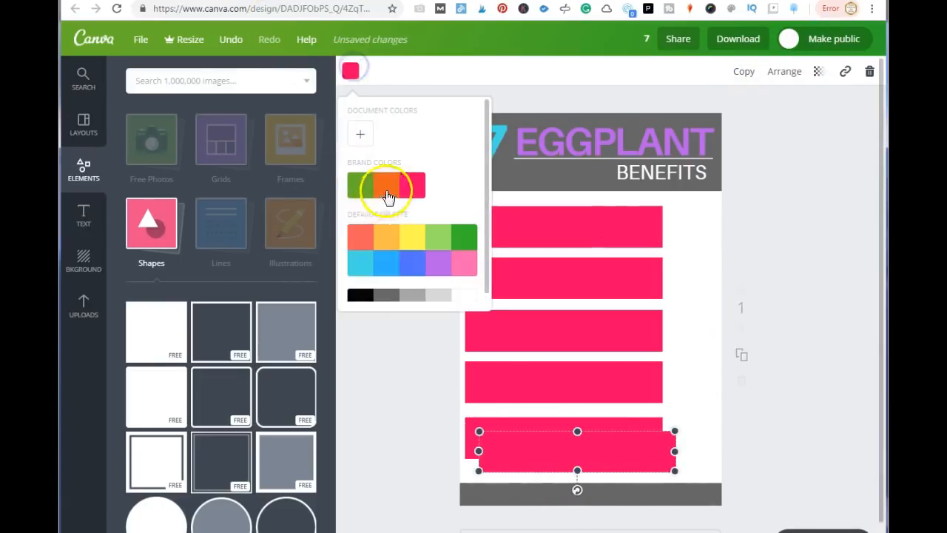
click(386, 295)
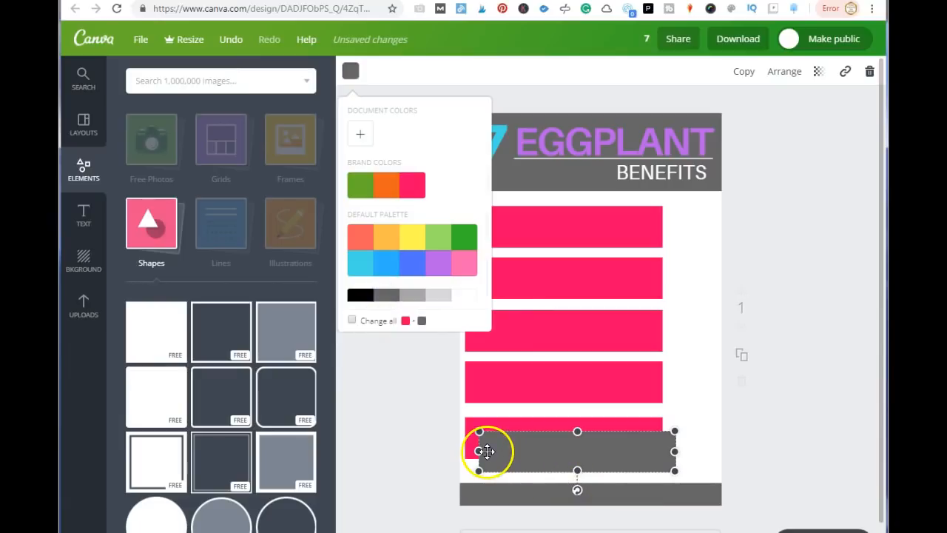
Step: Narrow the grey bar to about 409 px wide and place a copy of it over the topmost pink bar
drag(480, 451, 484, 451)
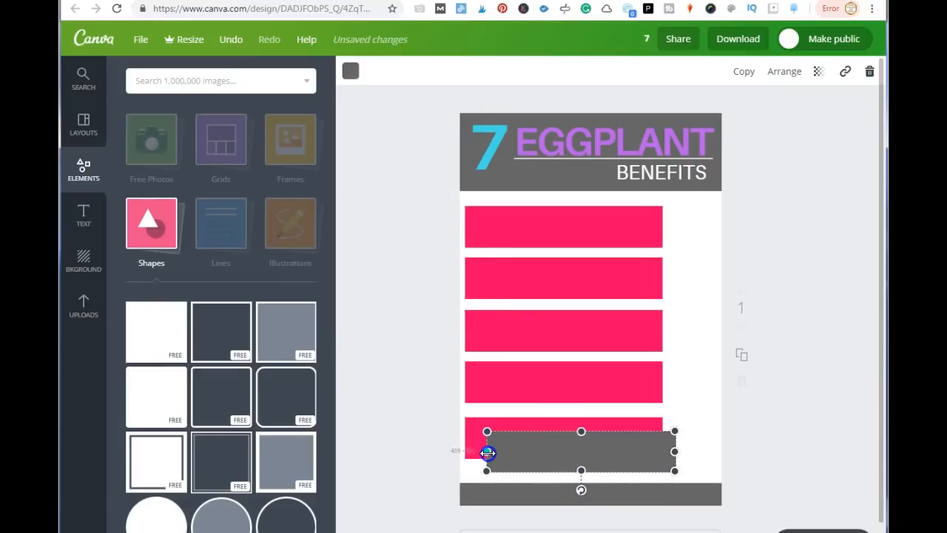
drag(647, 450, 640, 444)
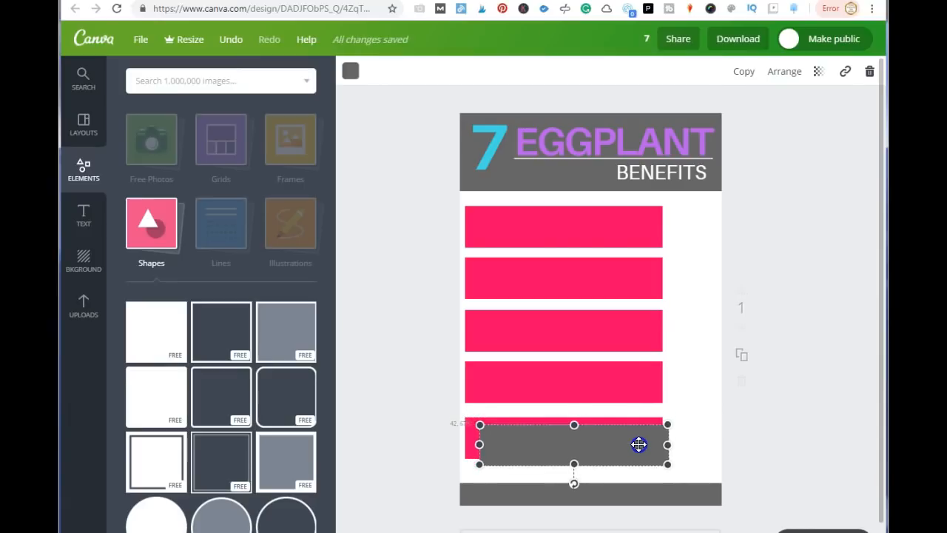
click(742, 71)
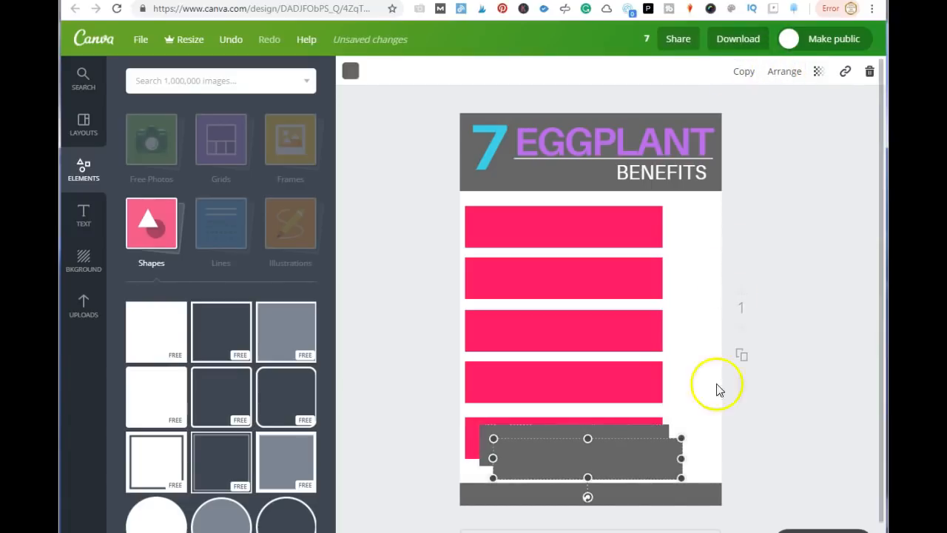
drag(649, 474, 626, 230)
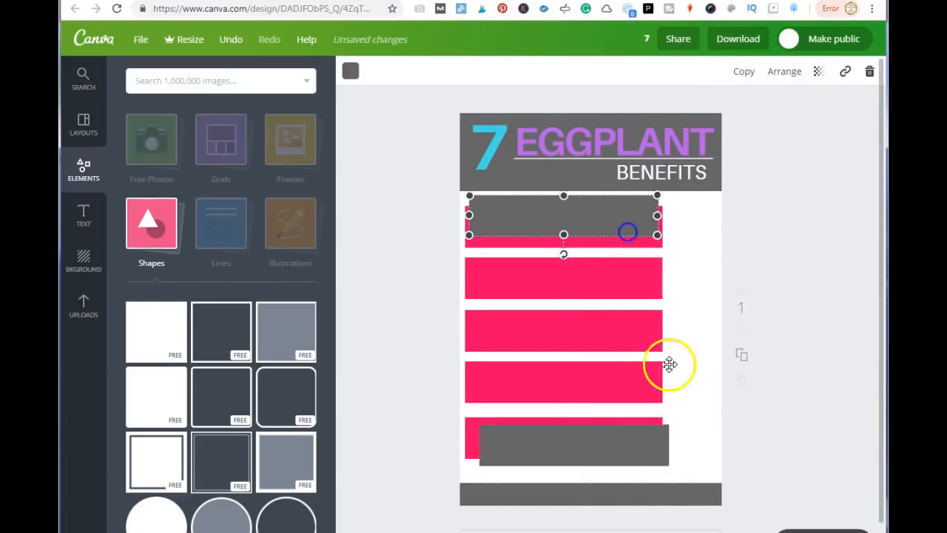
Step: Send the lower grey bar behind the lowest pink bar and adjust its offset so it acts as a drop shadow
click(633, 452)
click(783, 74)
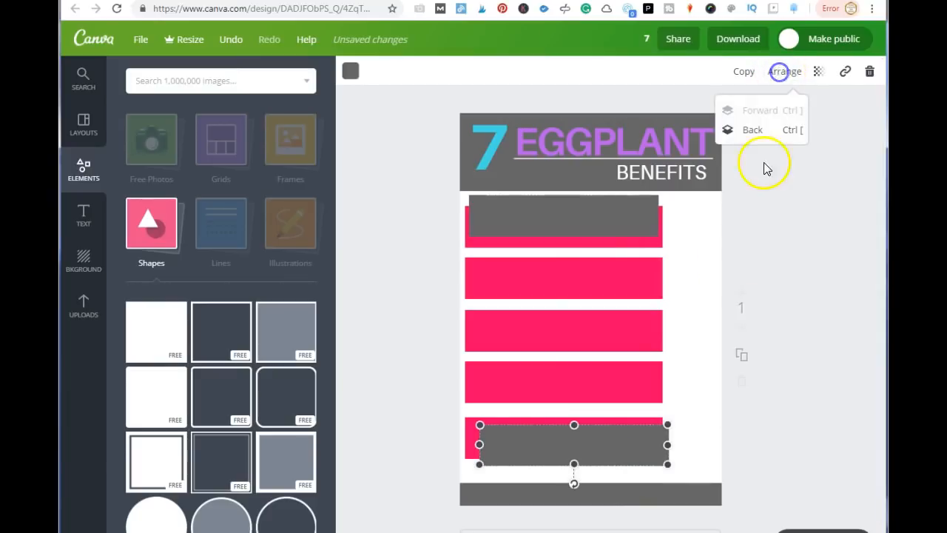
click(769, 131)
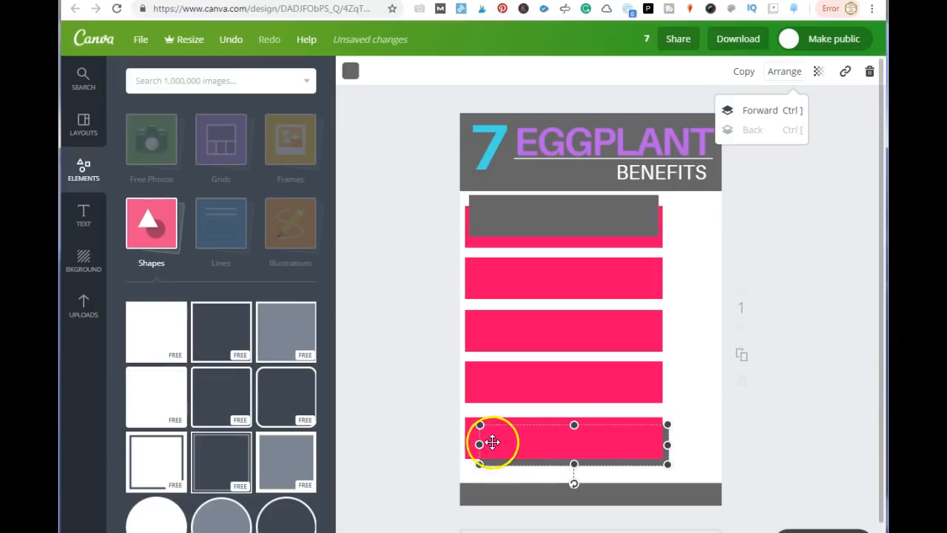
click(603, 453)
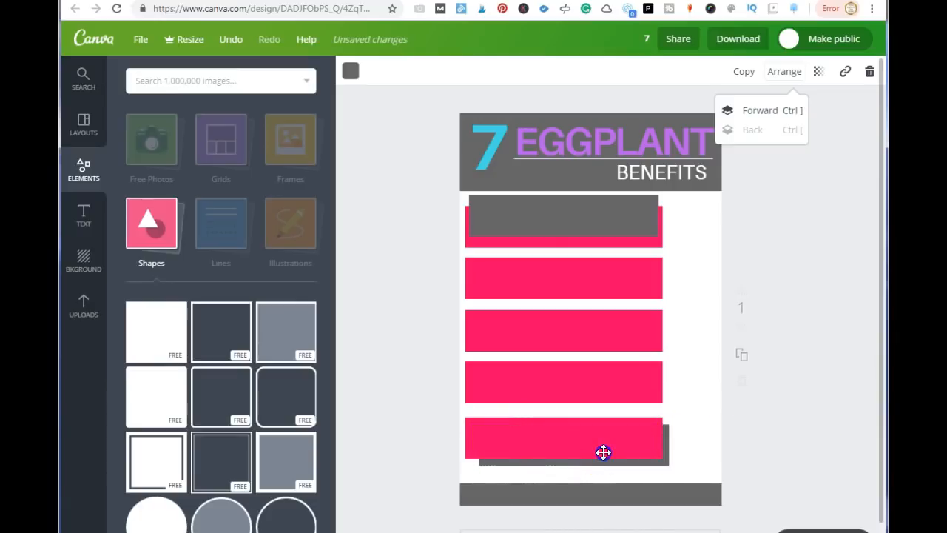
drag(601, 454, 603, 452)
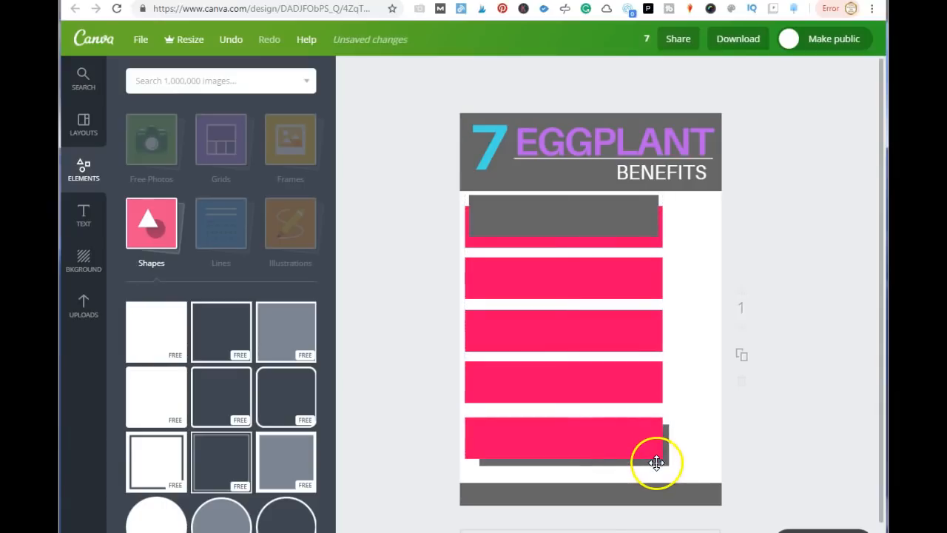
drag(659, 462, 658, 460)
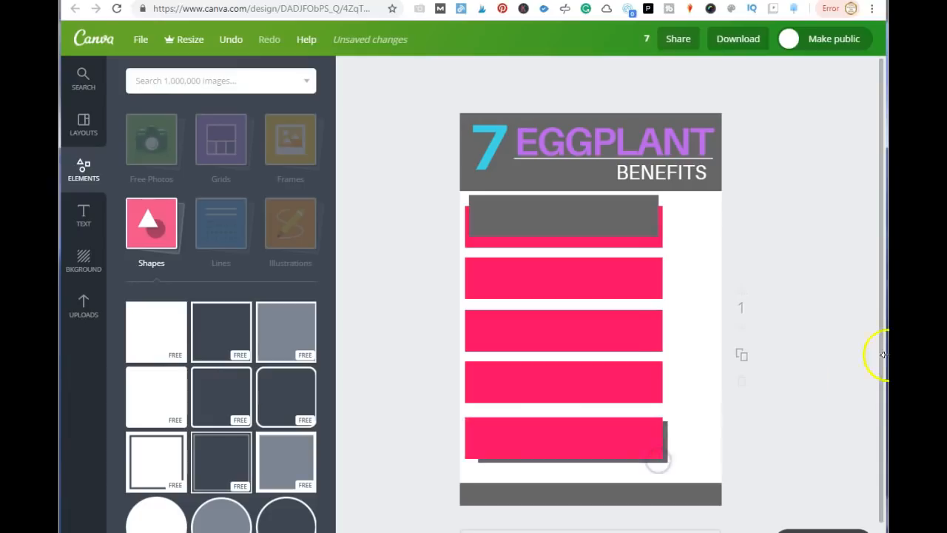
Step: Offset the upper grey bar down and to the right of the topmost pink bar and send it behind as a shadow
drag(593, 214, 606, 232)
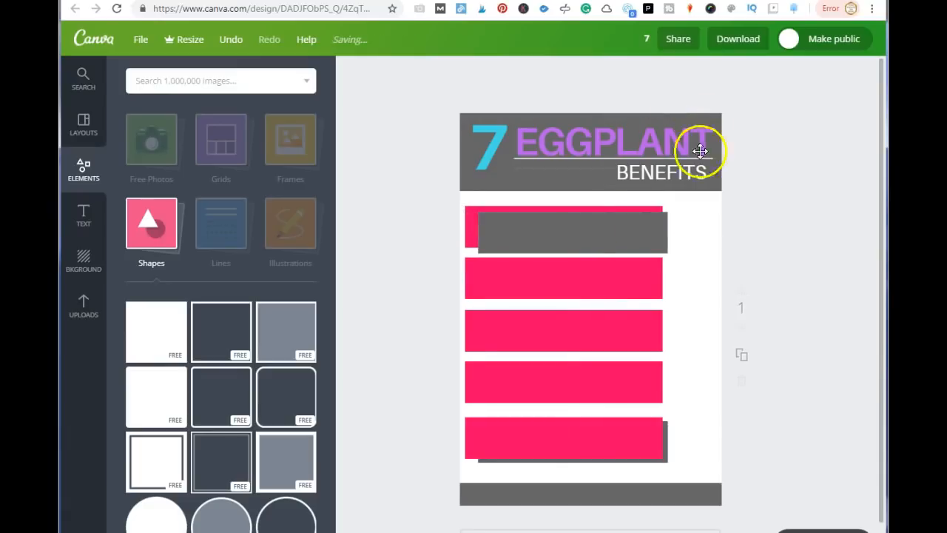
click(619, 237)
click(783, 72)
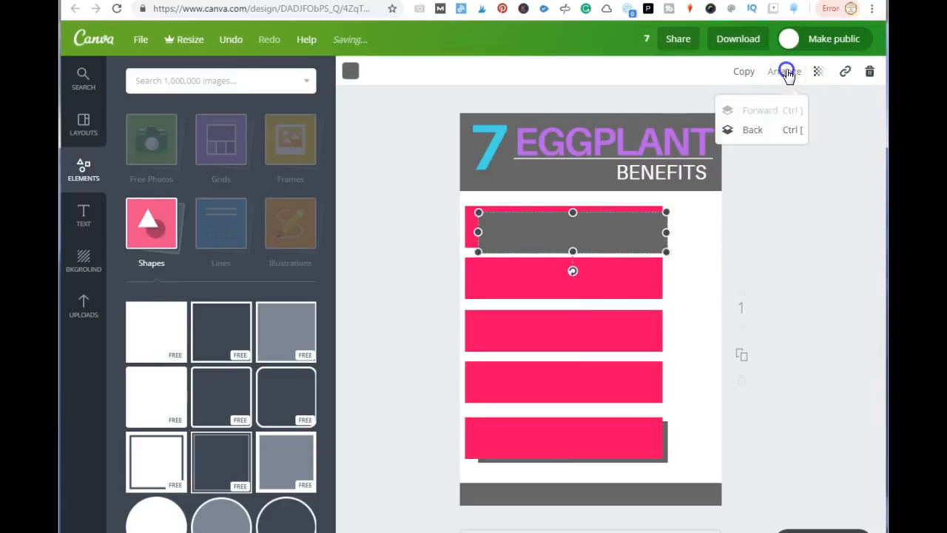
click(769, 130)
click(785, 212)
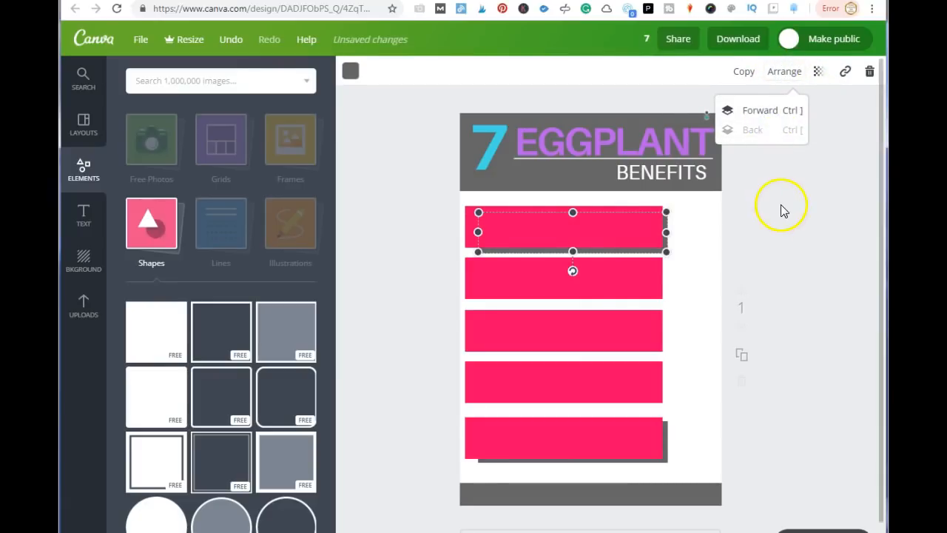
click(785, 211)
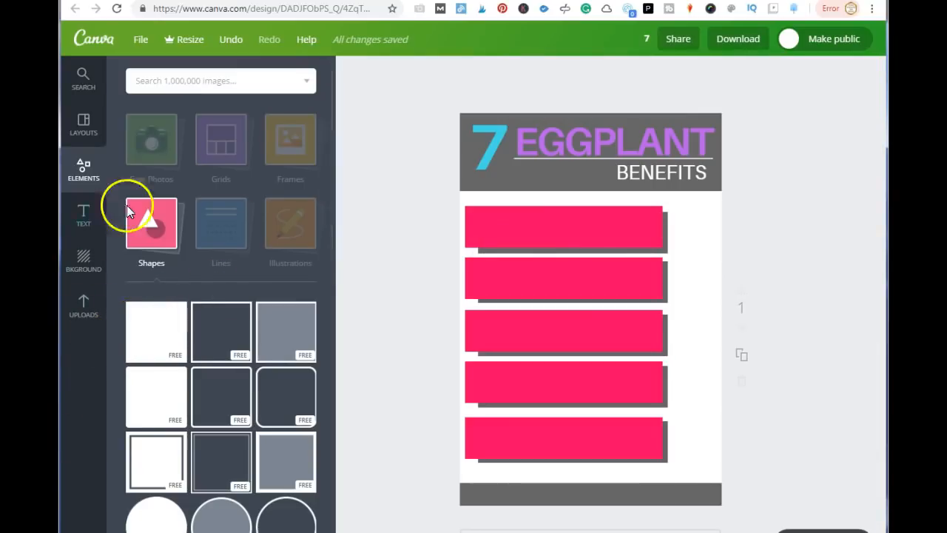
Step: Insert a plain square picture frame, shrink it to about the bars' height and place it to the right of the topmost bar
click(296, 157)
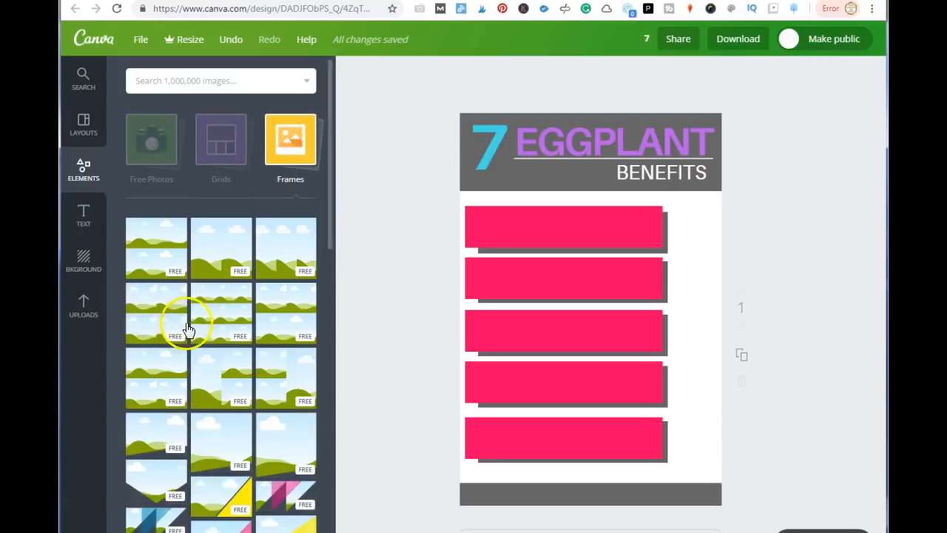
scroll(229, 346, down, 6)
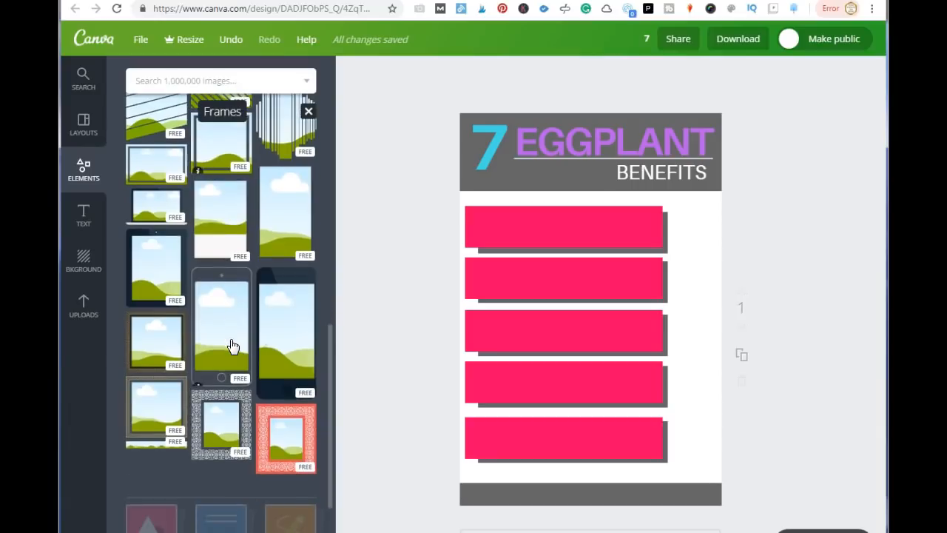
scroll(231, 345, down, 5)
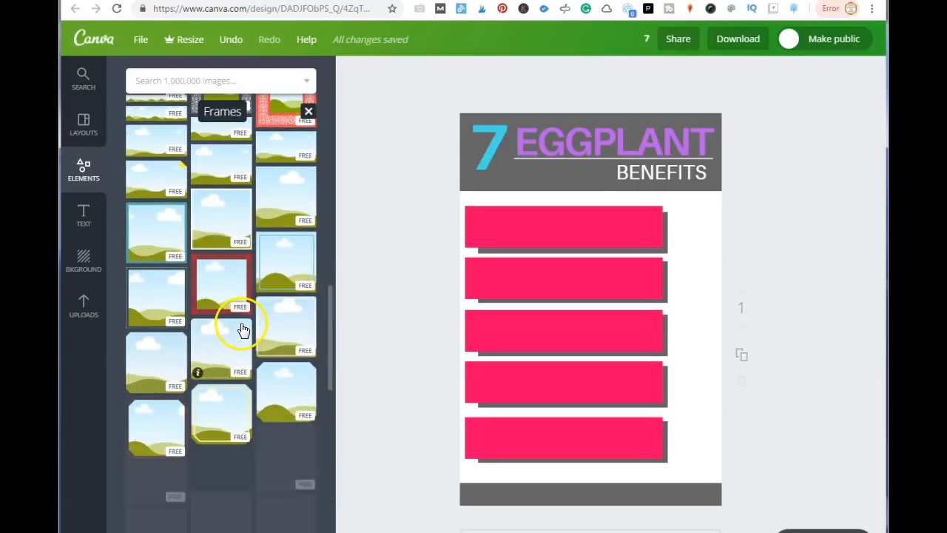
click(294, 203)
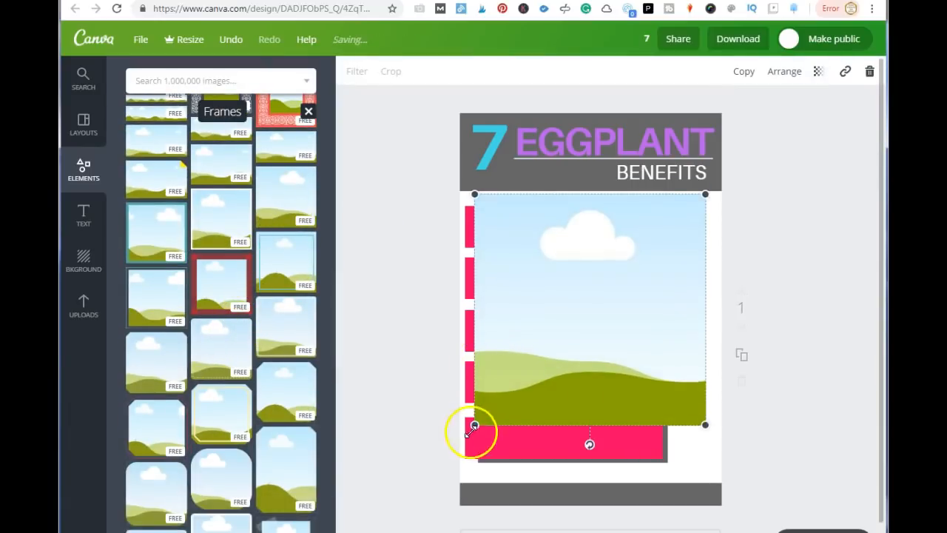
drag(475, 424, 695, 233)
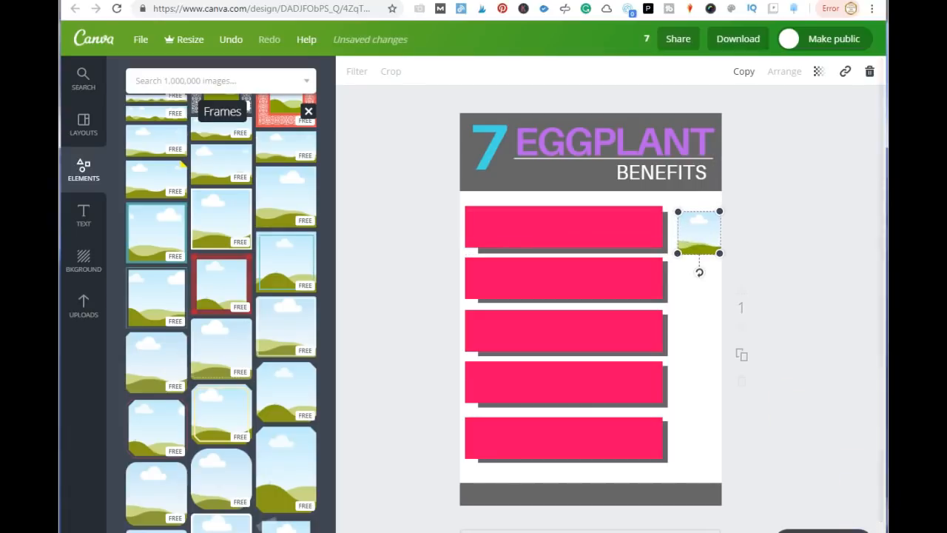
click(847, 530)
drag(751, 152, 747, 147)
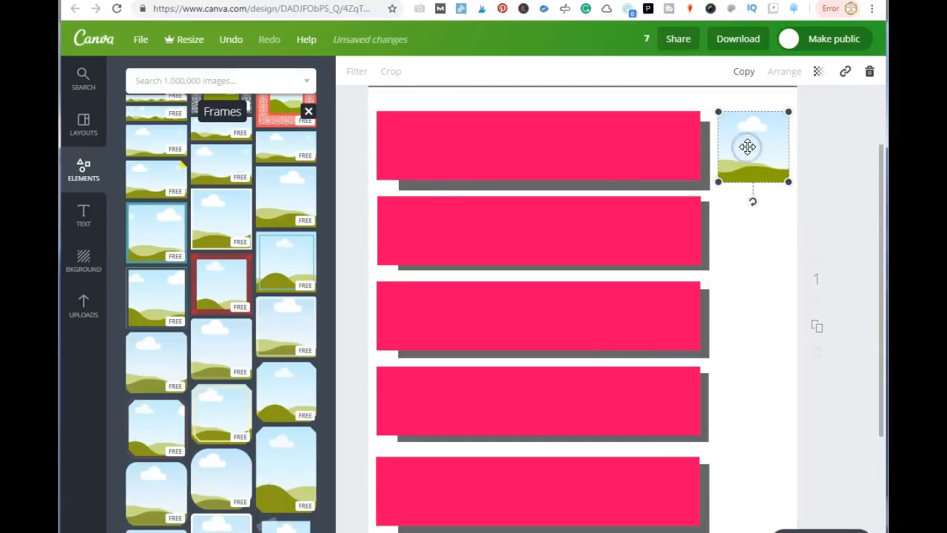
Step: Duplicate the square picture frame twice and align the copies beside the second and third pink bars
click(744, 71)
drag(749, 170, 724, 305)
click(744, 71)
drag(743, 236, 743, 229)
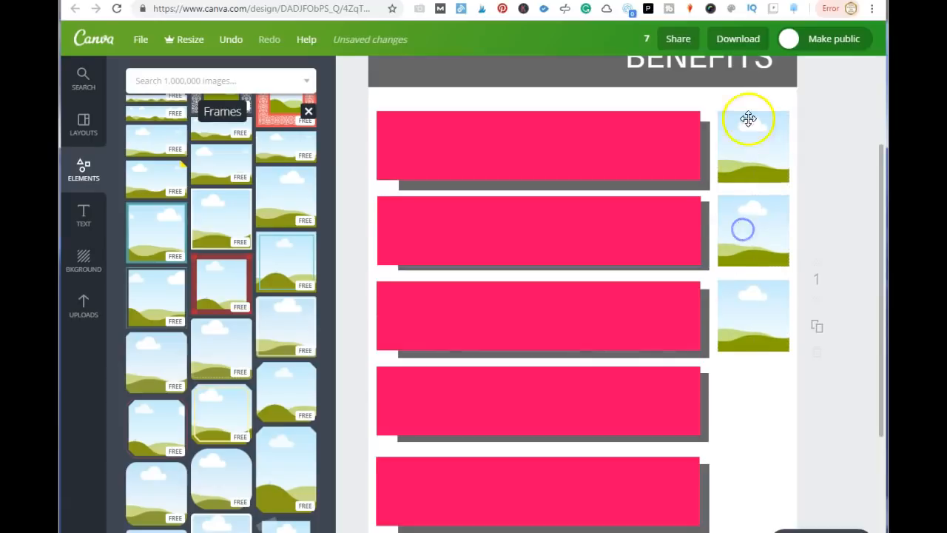
Step: Add two more copies of the picture frame and align them beside the fourth and fifth pink bars
click(745, 318)
click(744, 72)
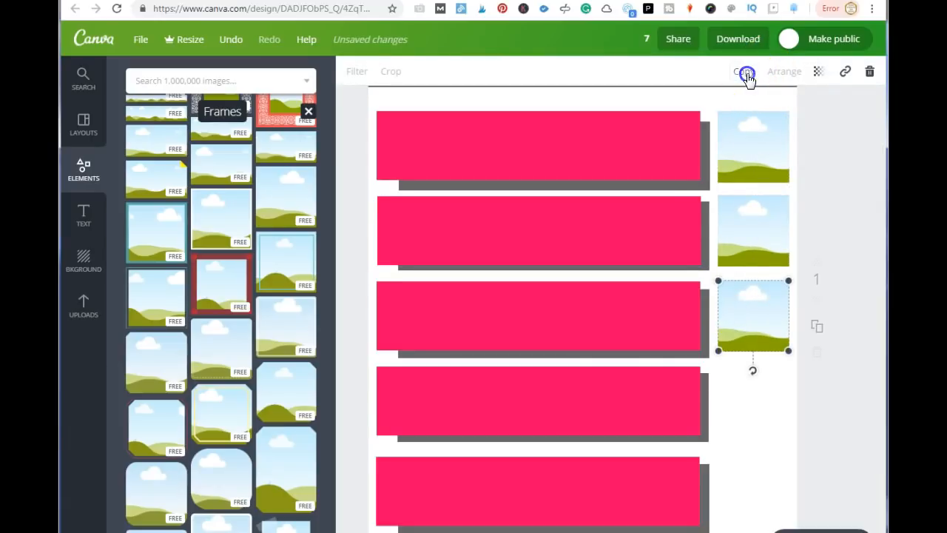
drag(740, 336, 735, 410)
scroll(735, 397, down, 3)
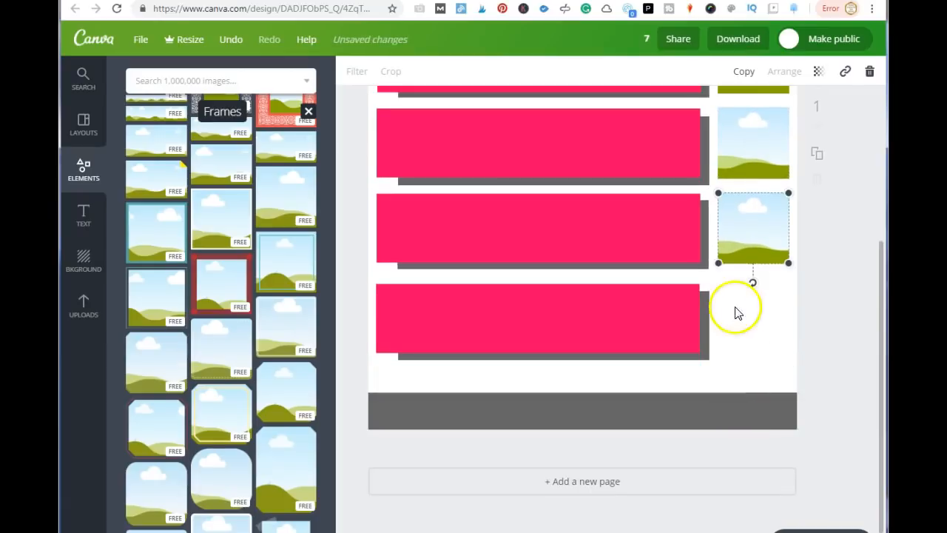
click(742, 72)
drag(755, 239, 738, 327)
drag(733, 332, 742, 329)
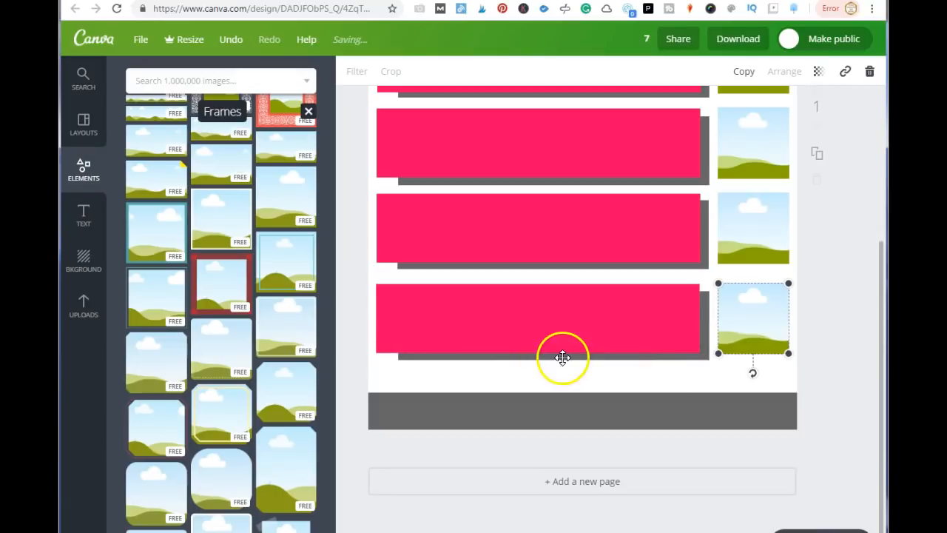
Step: Fill the top two frames with the uploaded chili pepper and red cabbage pictures
scroll(540, 275, up, 5)
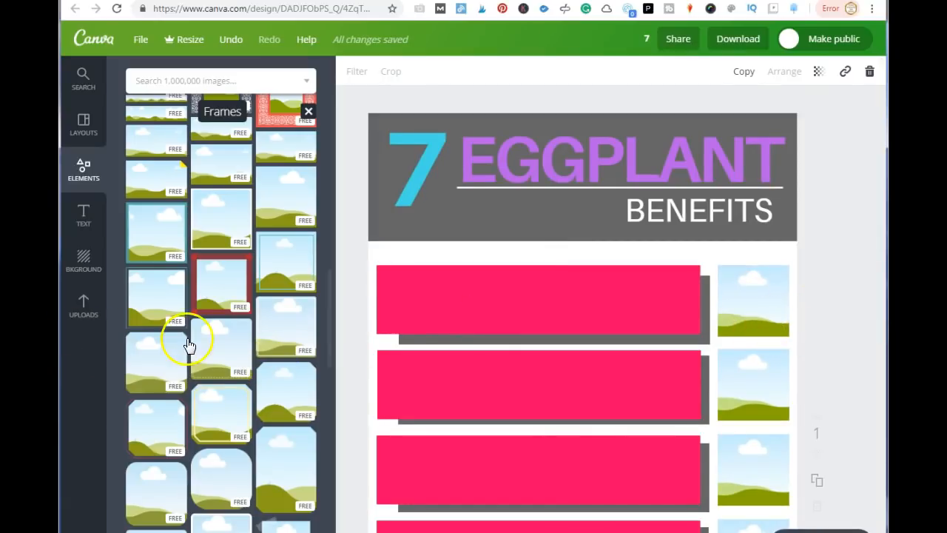
scroll(190, 341, up, 5)
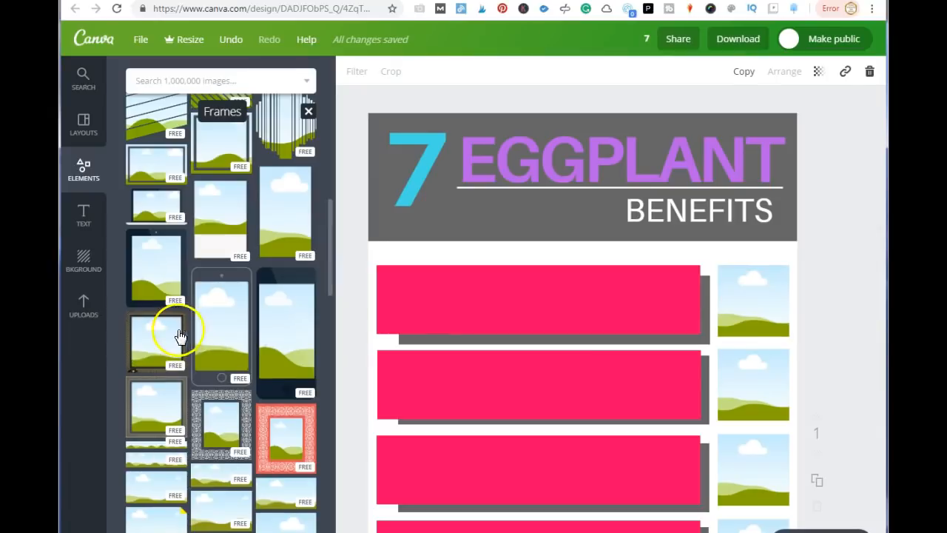
click(785, 531)
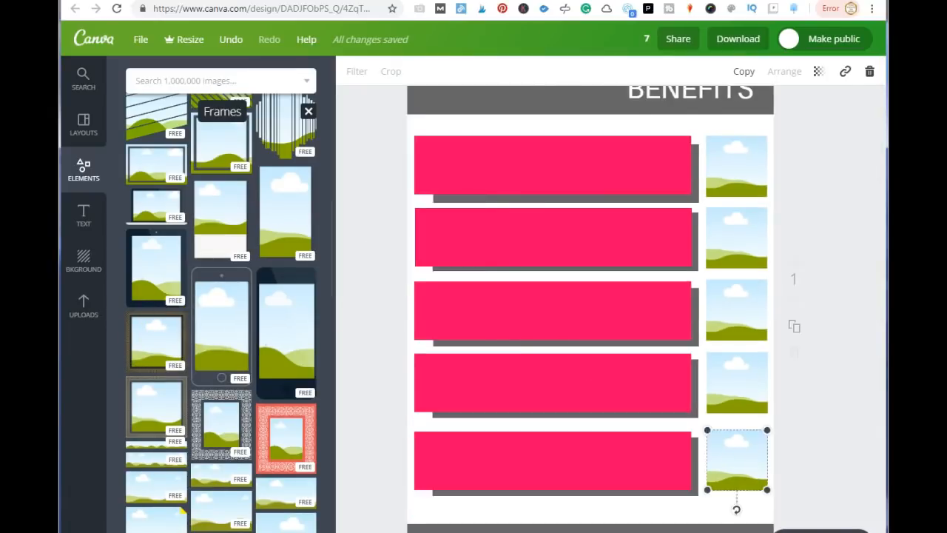
click(784, 531)
scroll(630, 365, up, 2)
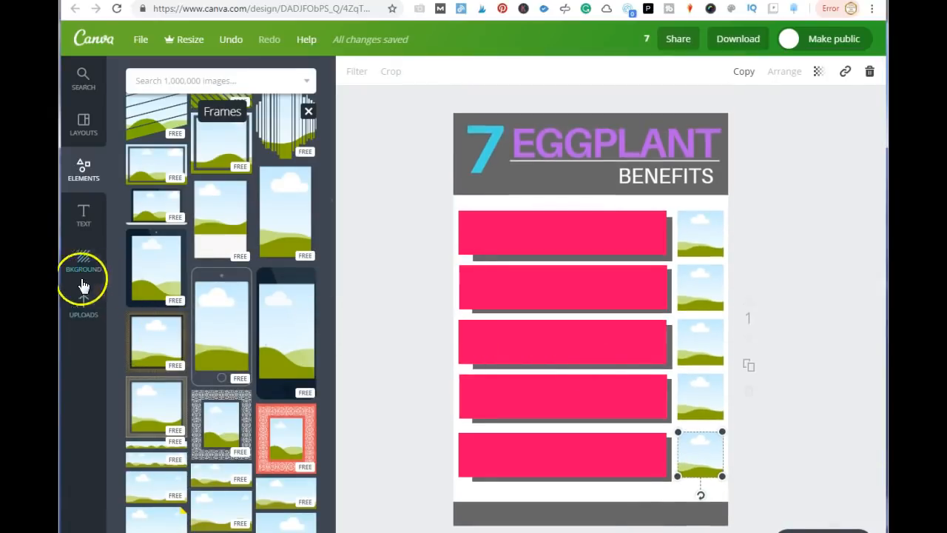
click(84, 320)
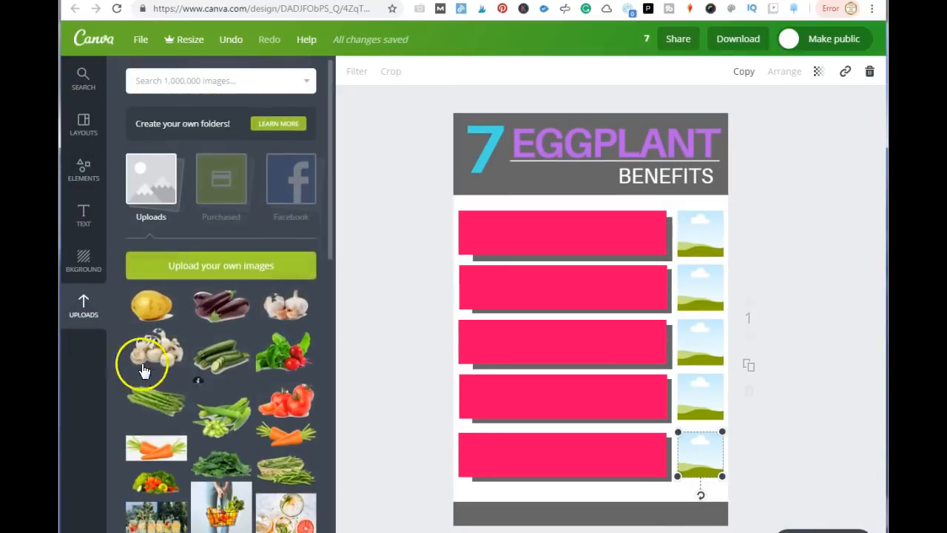
scroll(209, 385, down, 2)
scroll(211, 376, down, 1)
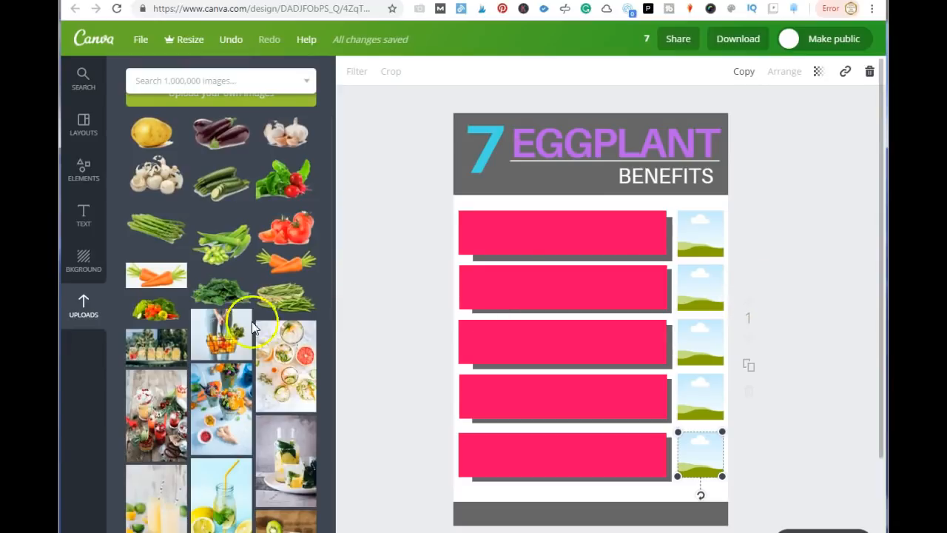
scroll(169, 328, down, 3)
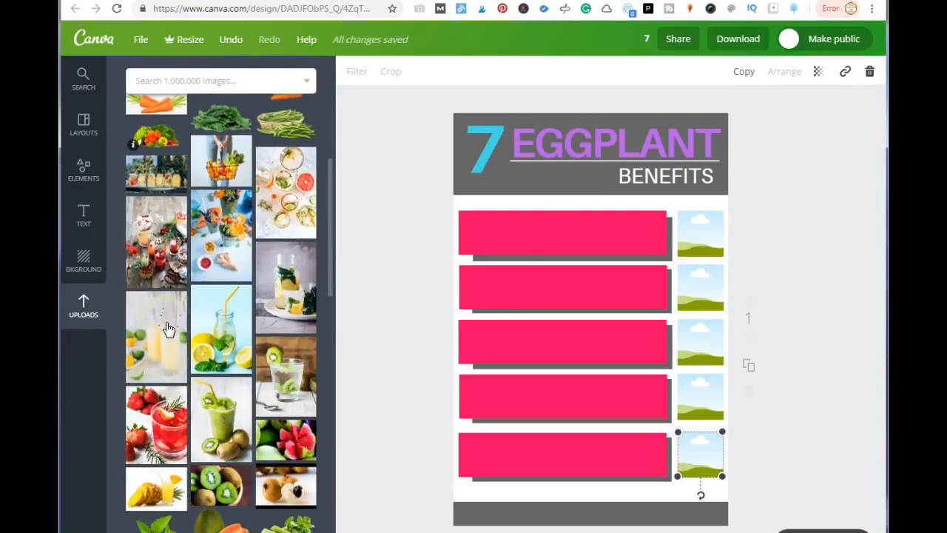
scroll(209, 319, down, 10)
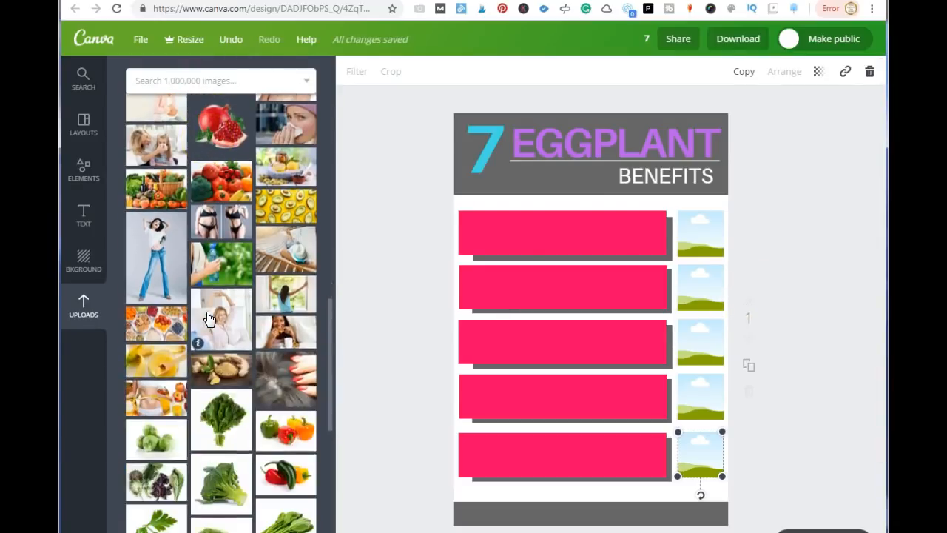
drag(267, 311, 707, 233)
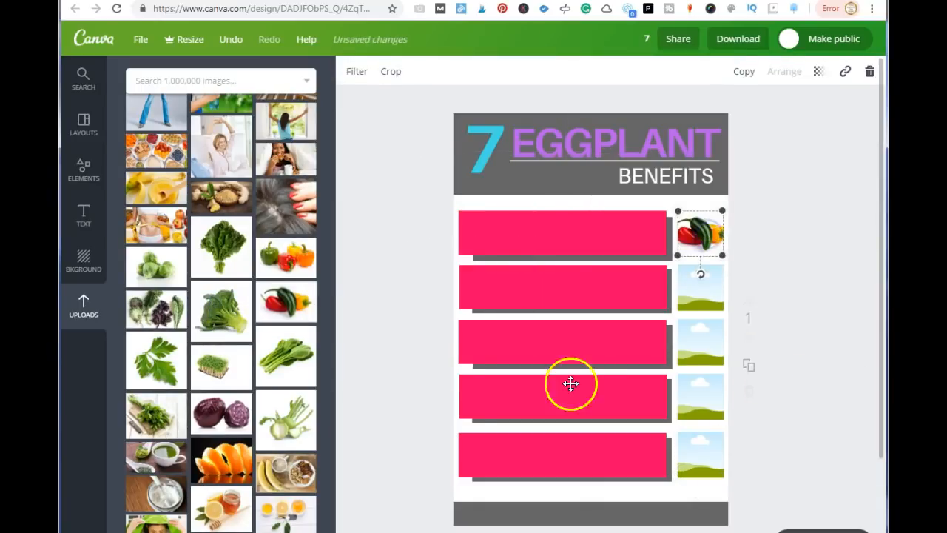
drag(205, 435, 701, 287)
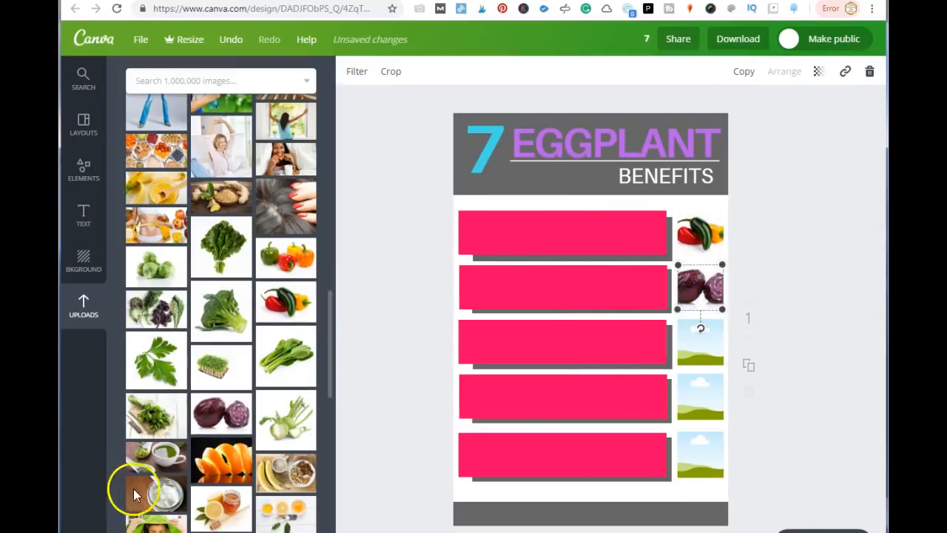
Step: Fill the remaining three frames with the uploaded chopped herbs, Brussels sprouts and leafy green pictures, from top to bottom
drag(154, 413, 699, 340)
drag(163, 287, 707, 403)
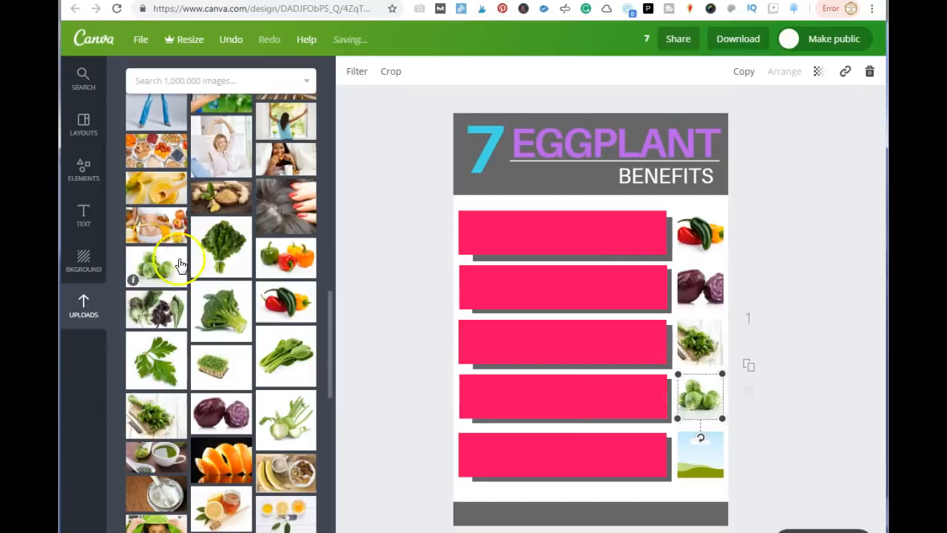
drag(221, 248, 701, 462)
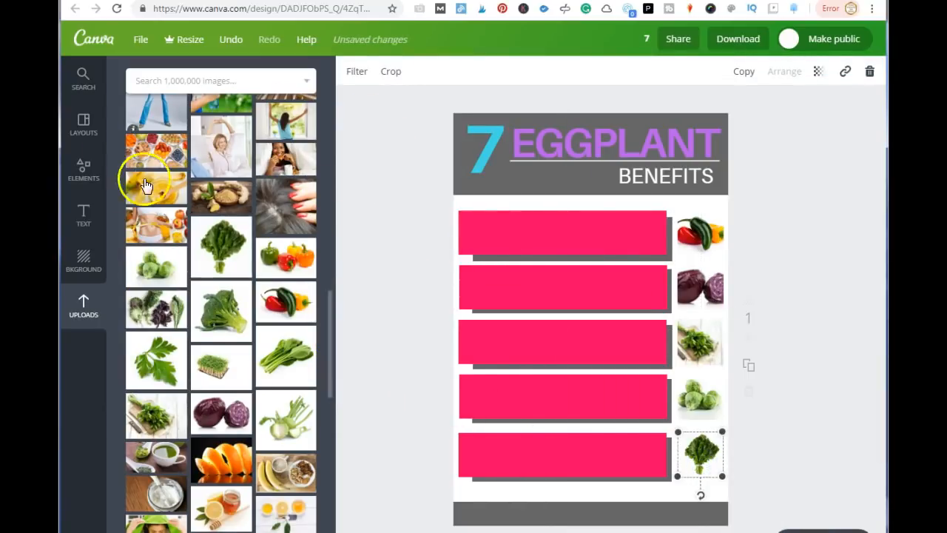
Step: Insert a solid circle, shrink it to fit the start of the topmost pink bar and colour it white
click(84, 179)
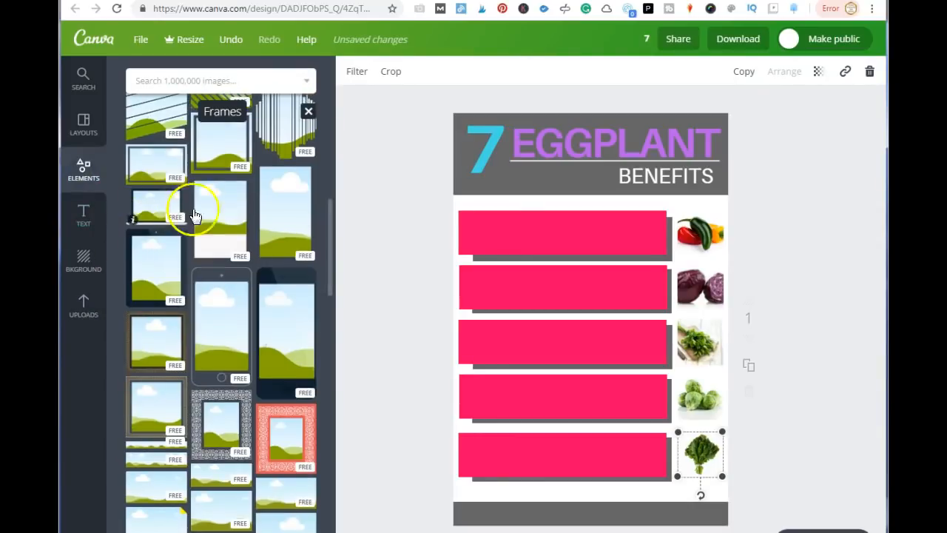
scroll(205, 274, up, 5)
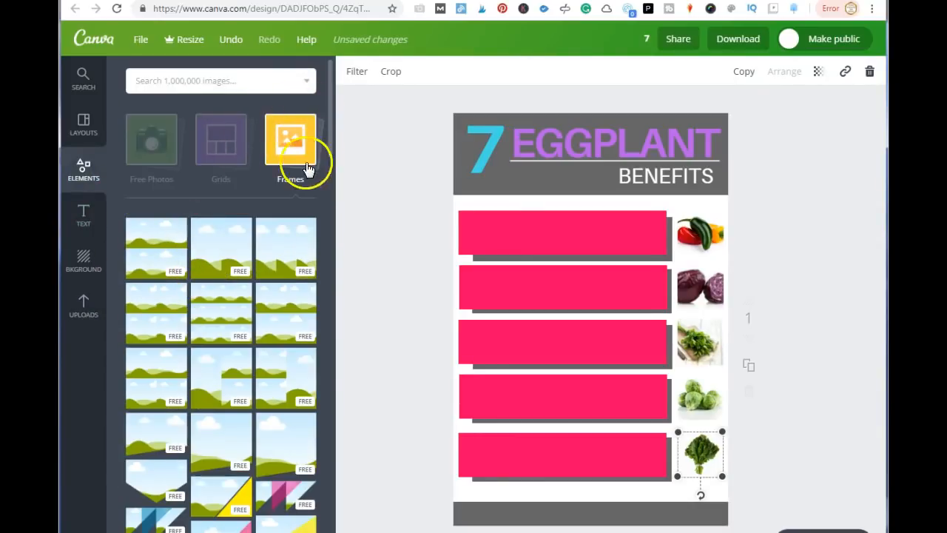
click(289, 159)
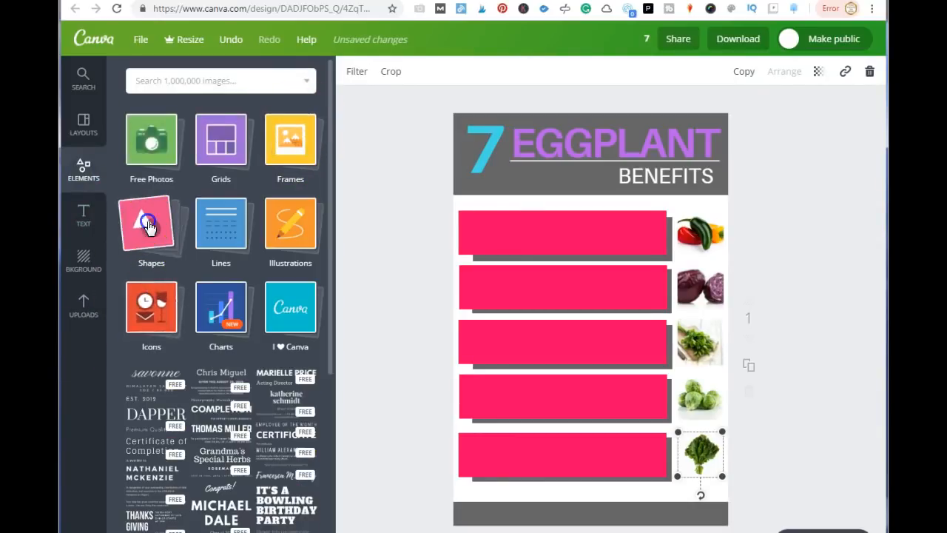
click(148, 223)
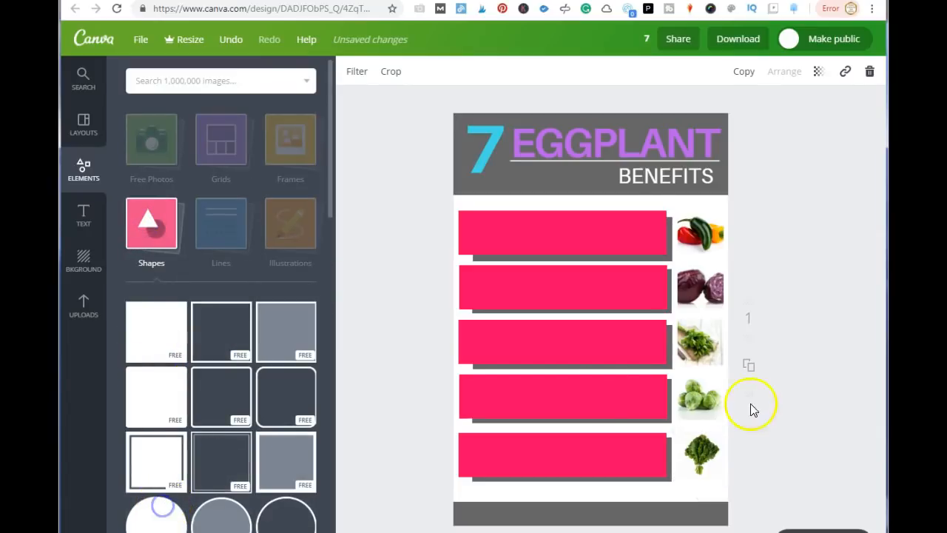
drag(722, 452, 482, 235)
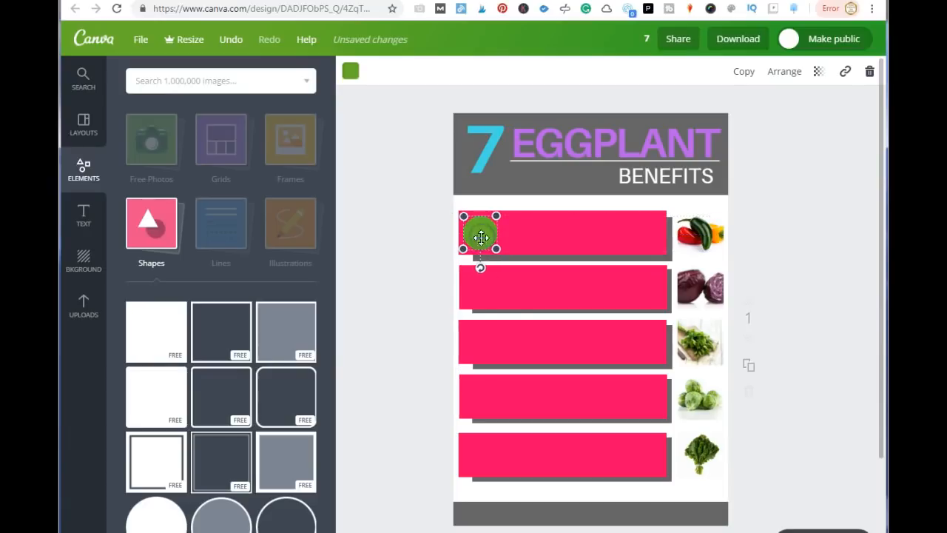
click(350, 71)
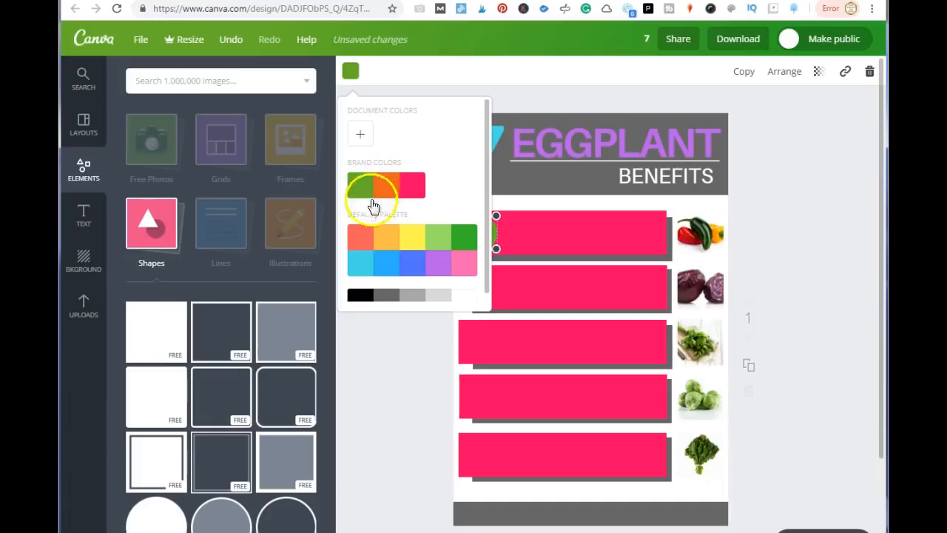
click(455, 296)
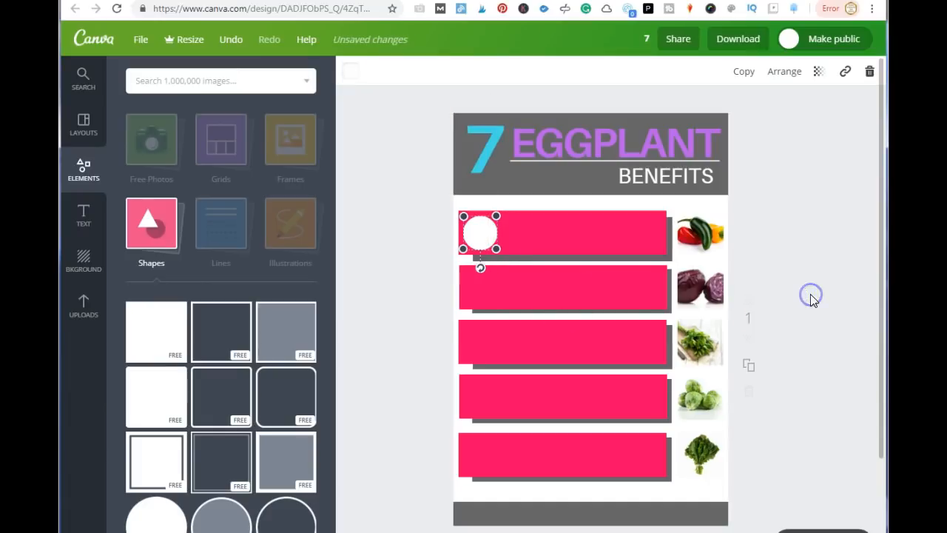
Step: Duplicate the white circle twice and place the copies at the start of the second and third pink bars
click(744, 71)
click(742, 73)
drag(504, 256, 491, 342)
click(489, 247)
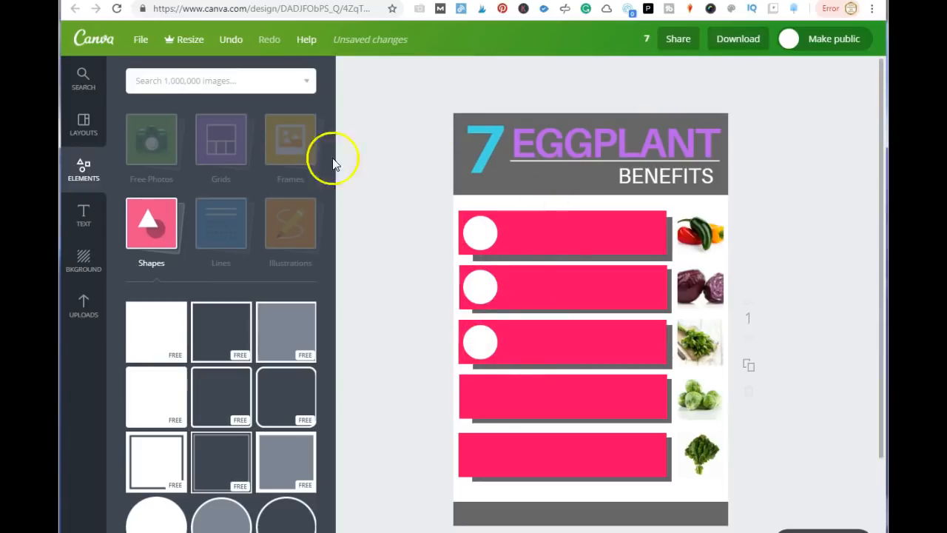
Step: Add a subheading reading "1" and format it in bold Aileron Regular at size 36
click(82, 222)
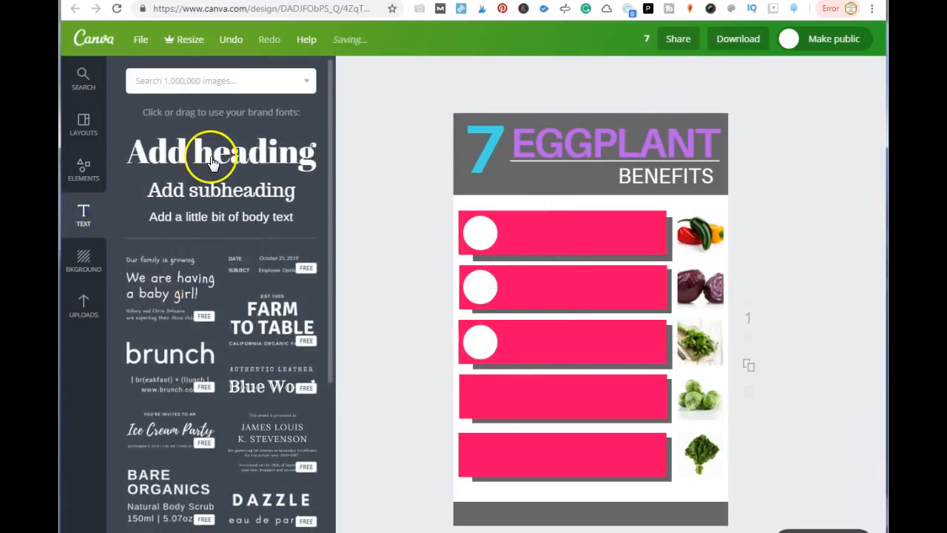
drag(354, 248, 566, 344)
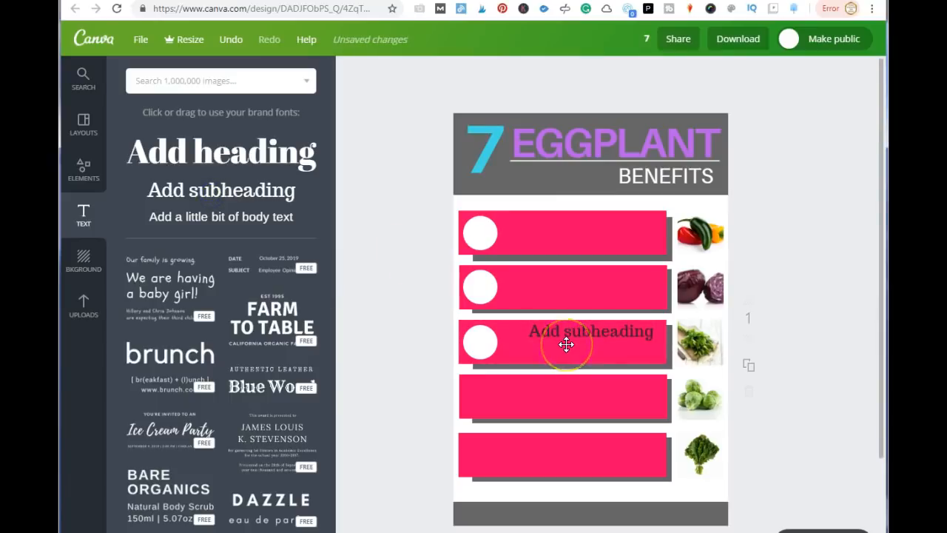
text(1)
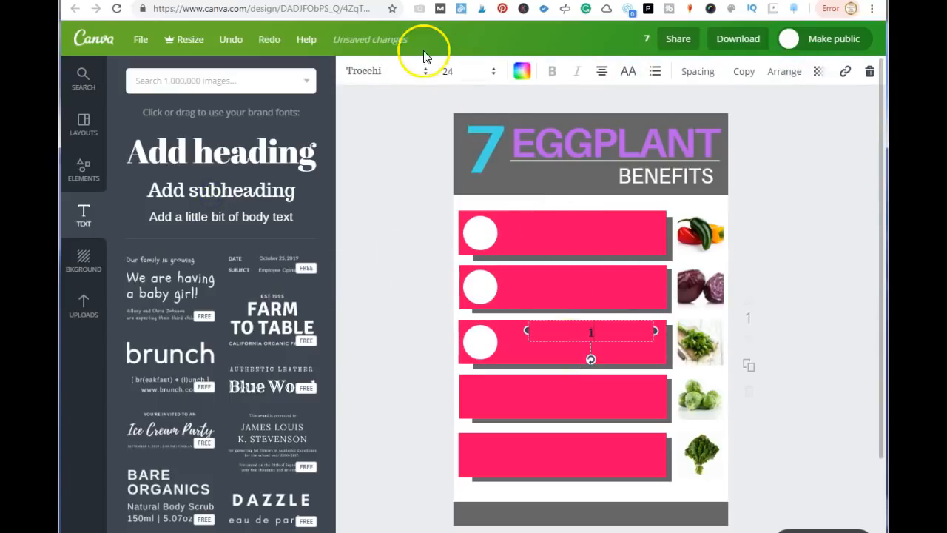
click(376, 72)
click(384, 130)
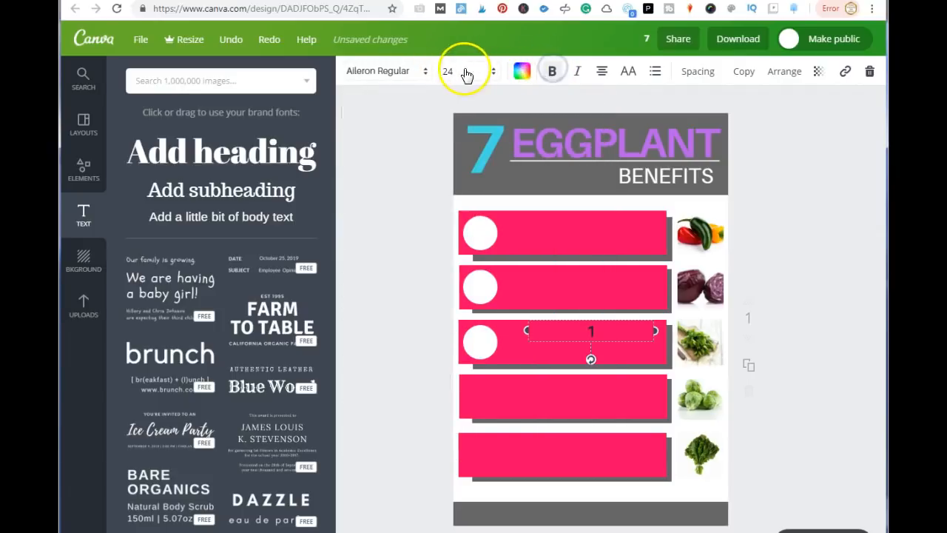
click(457, 71)
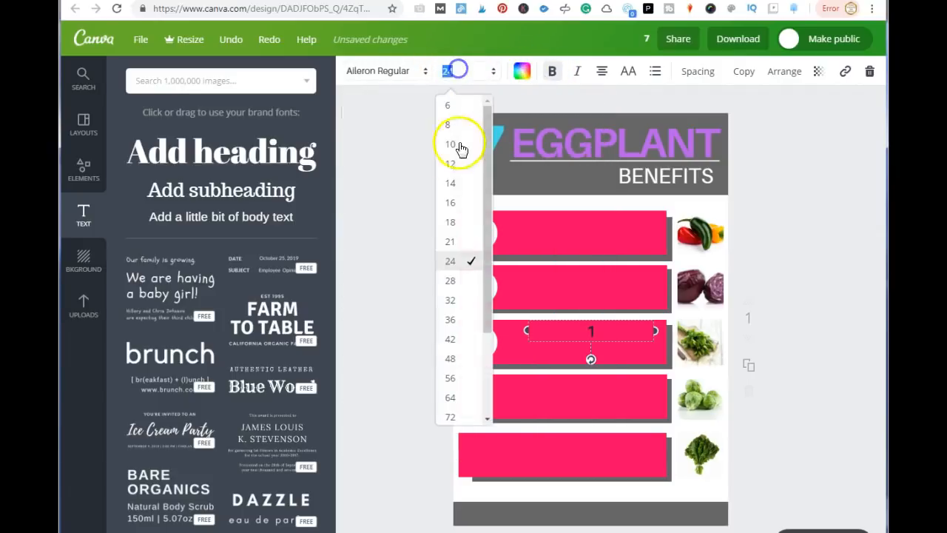
click(450, 319)
click(822, 312)
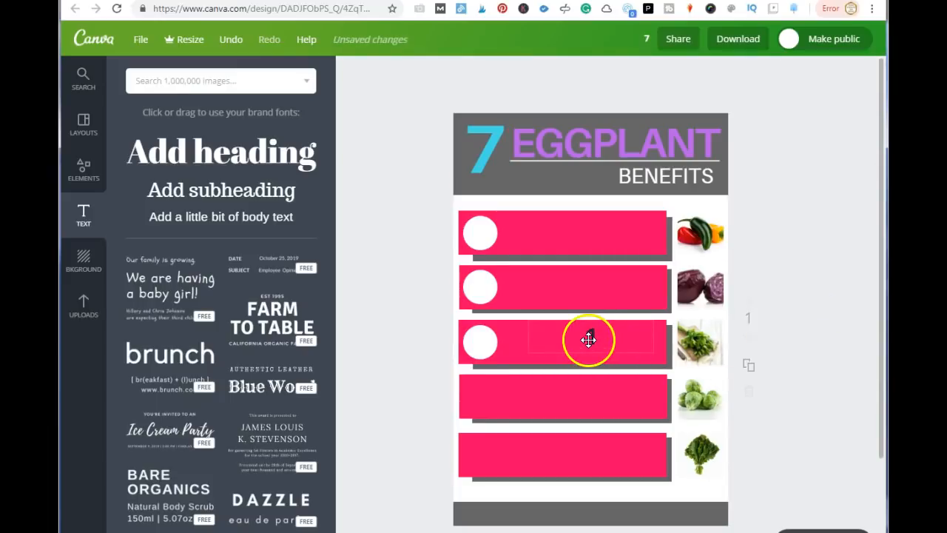
Step: Centre the number 1 on the topmost white circle and colour it purple
drag(592, 339, 480, 224)
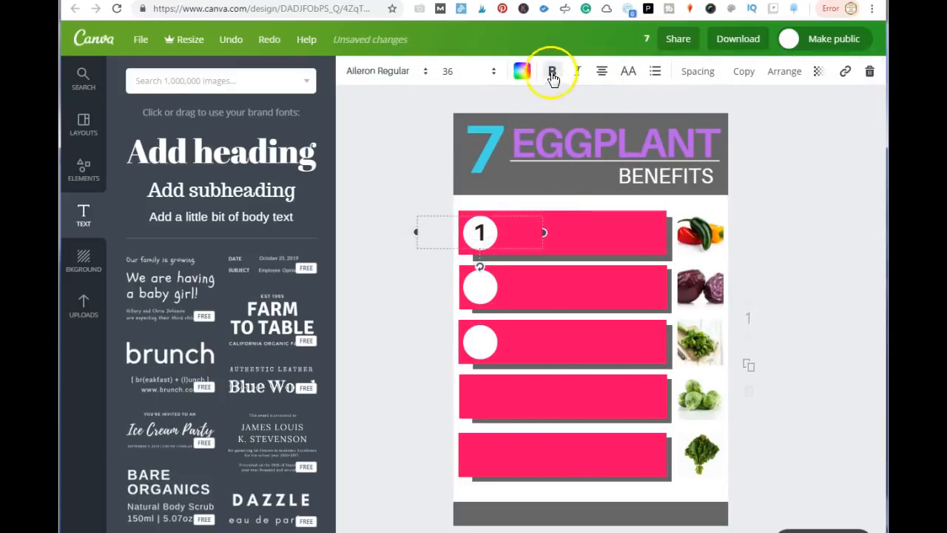
click(519, 72)
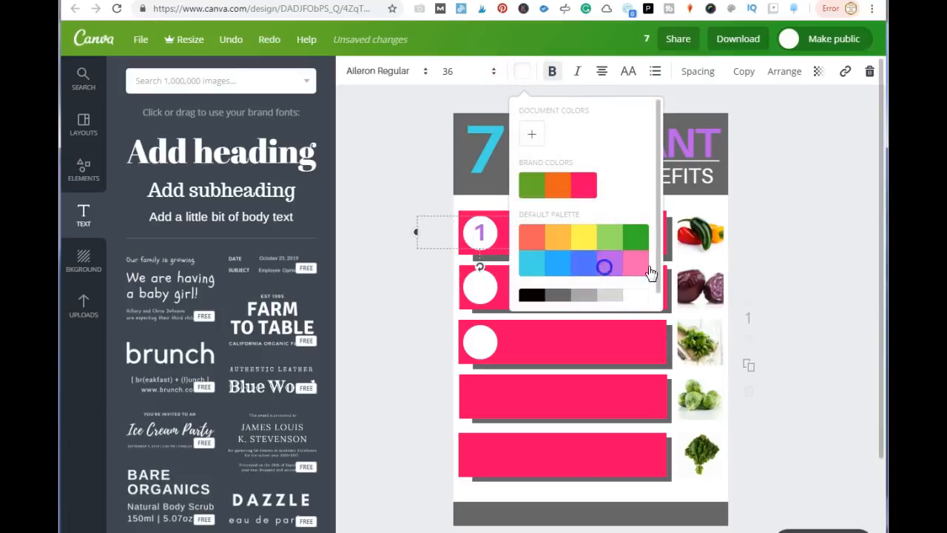
click(858, 259)
click(839, 257)
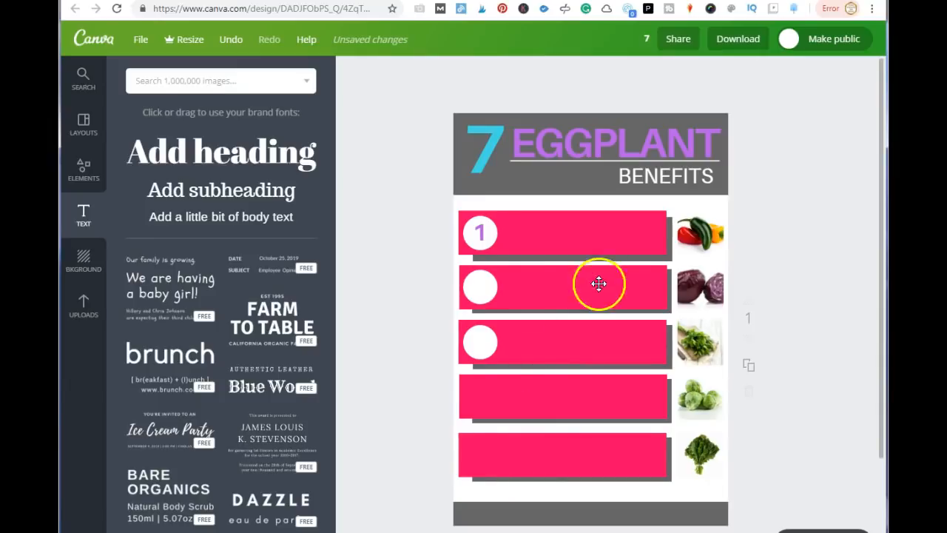
Step: Add a subheading text box on the topmost pink bar, beside the number 1 circle
drag(256, 196, 588, 239)
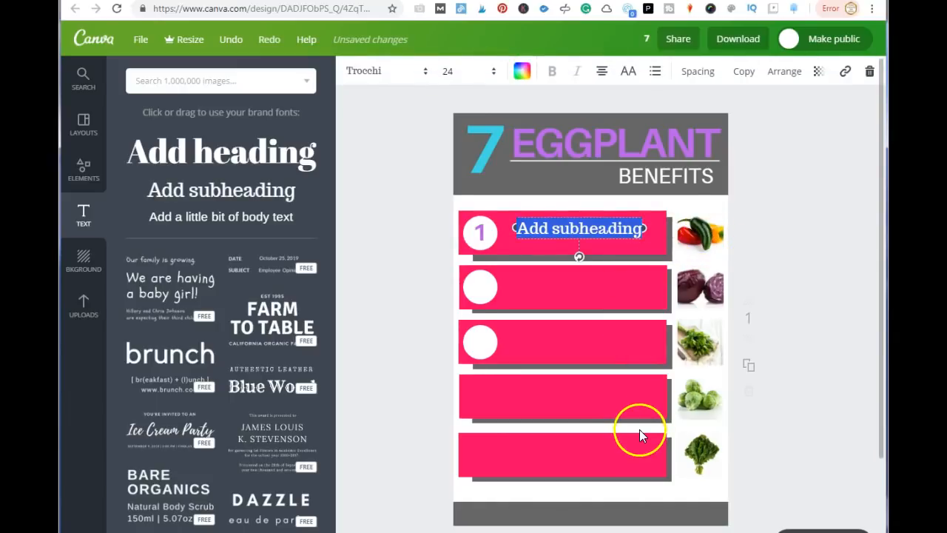
scroll(639, 429, down, 2)
scroll(622, 438, up, 2)
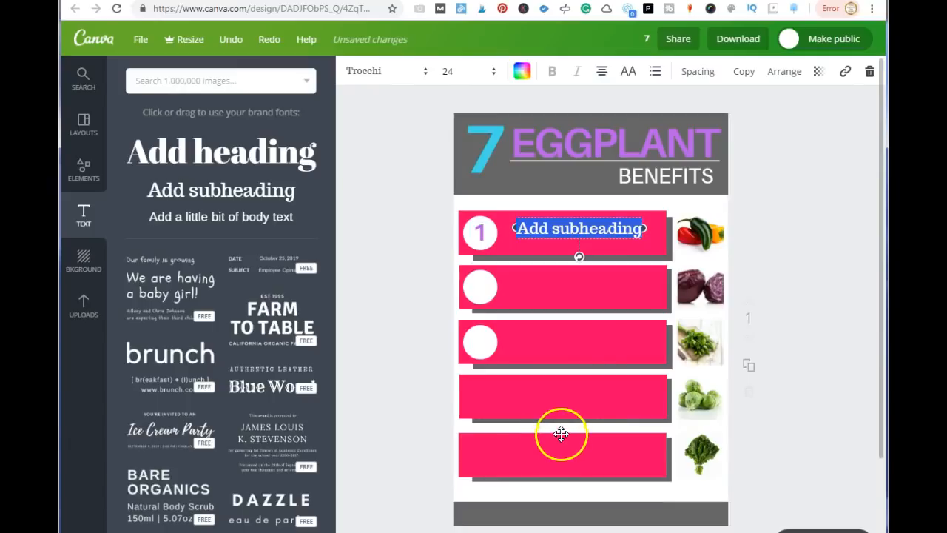
scroll(552, 435, down, 2)
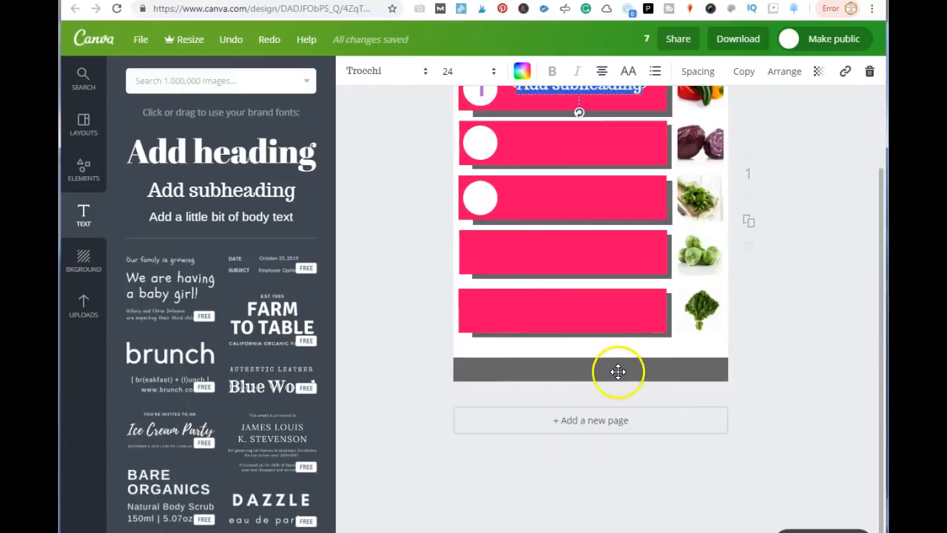
scroll(589, 379, up, 2)
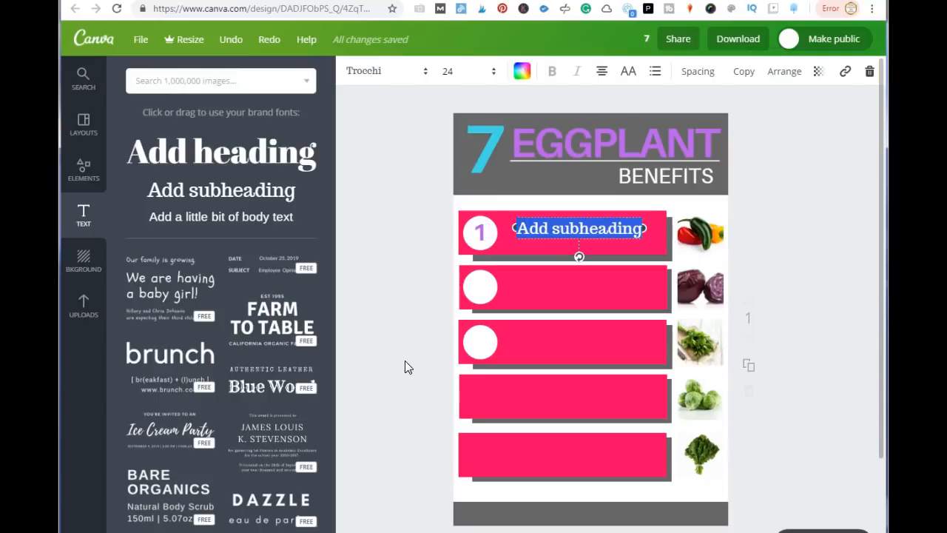
scroll(448, 335, down, 2)
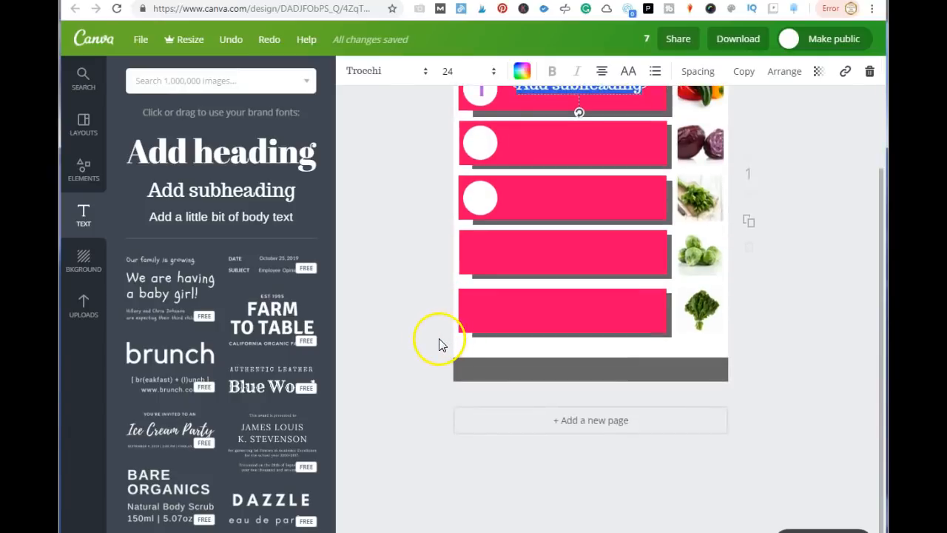
scroll(439, 345, up, 2)
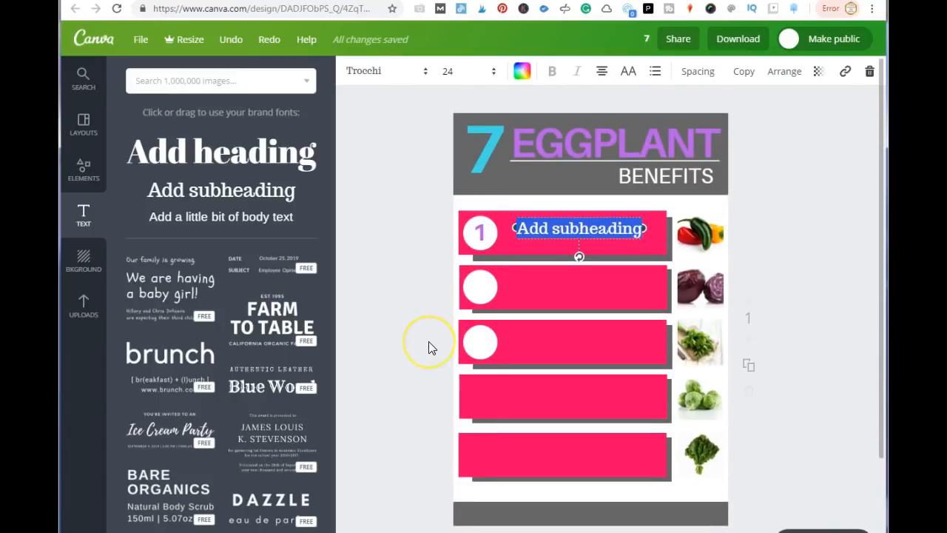